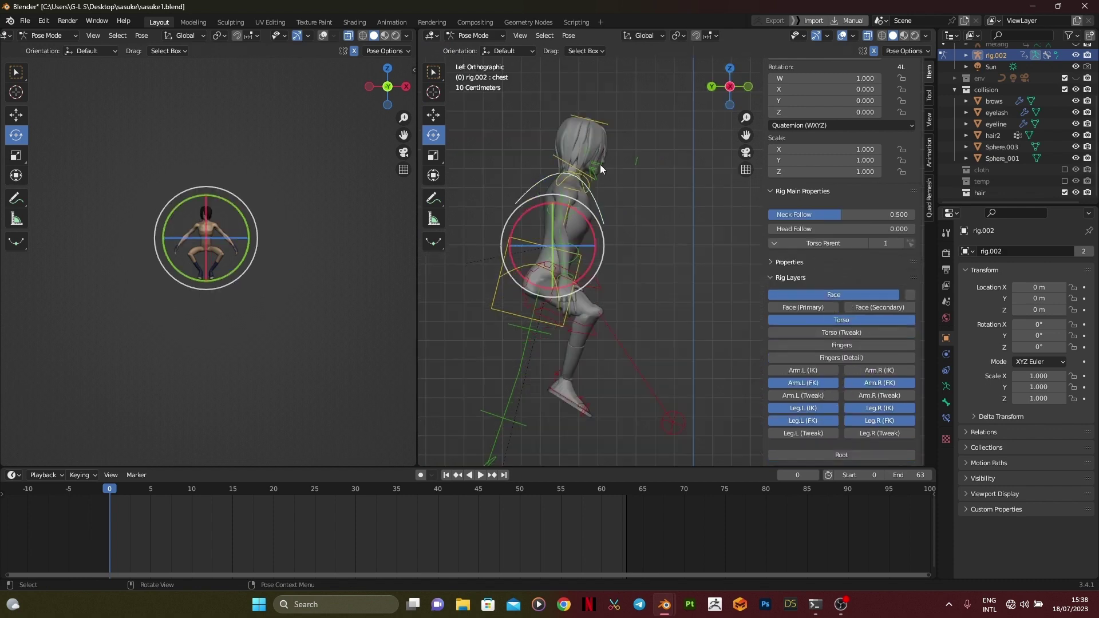
- Rotate the chest and head area controls in side view so the upper body leans forward
key(r)
click(617, 246)
middle_drag(617, 251, 555, 246)
key(n)
scroll(643, 184, up, 3)
key(KP_3)
click(714, 144)
scroll(687, 163, up, 2)
drag(678, 170, 721, 205)
click(730, 216)
middle_drag(629, 309, 764, 338)
scroll(679, 347, down, 4)
mouse_move(679, 347)
middle_down()
mouse_move(742, 358)
mouse_move(681, 359)
middle_up()
- Show the Arm.L (IK) and Arm.R (IK) rig layers
click(546, 306)
scroll(558, 300, down, 4)
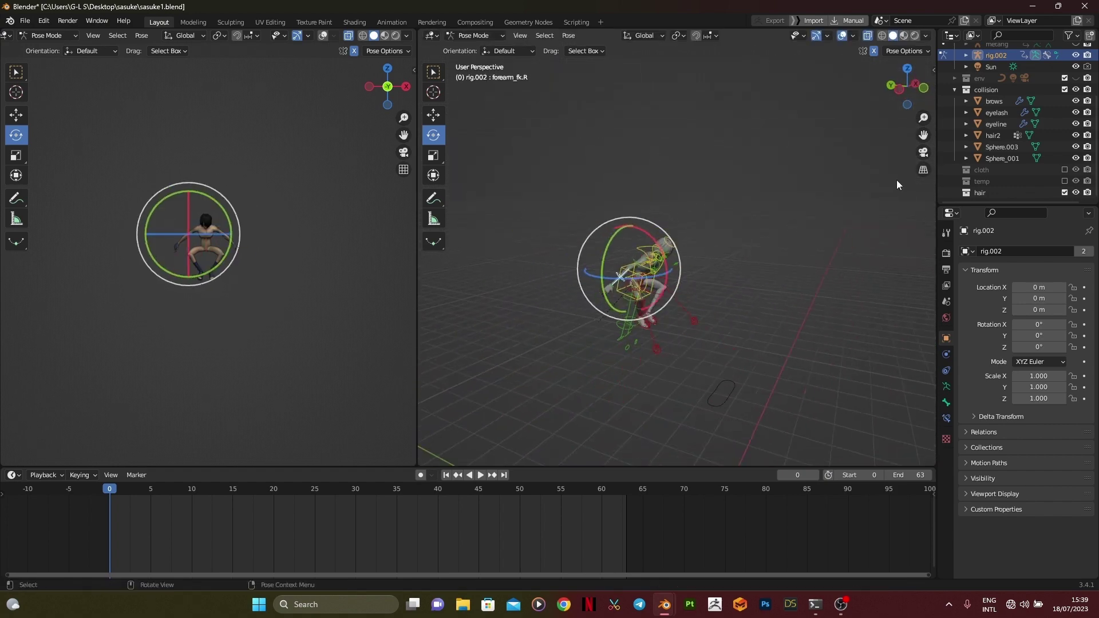
key(n)
scroll(832, 367, down, 1)
click(685, 368)
scroll(836, 384, down, 2)
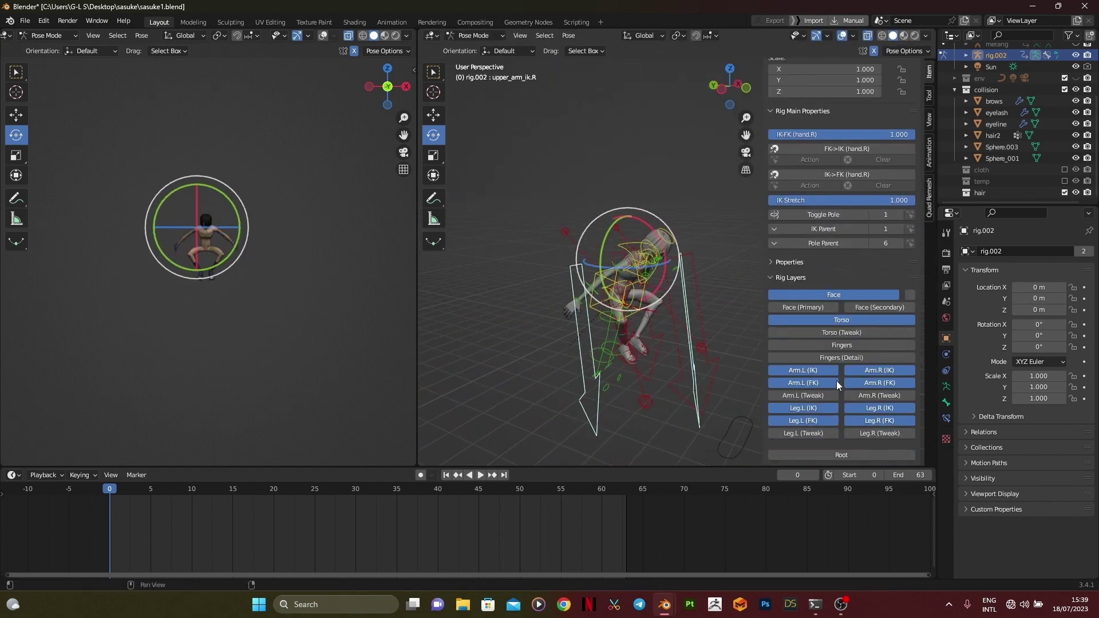
- Snap the IK controls of both arms to the FK pose and set IK-FK to 0 for both hands
click(822, 174)
click(709, 300)
scroll(729, 312, up, 4)
middle_drag(728, 312, 660, 315)
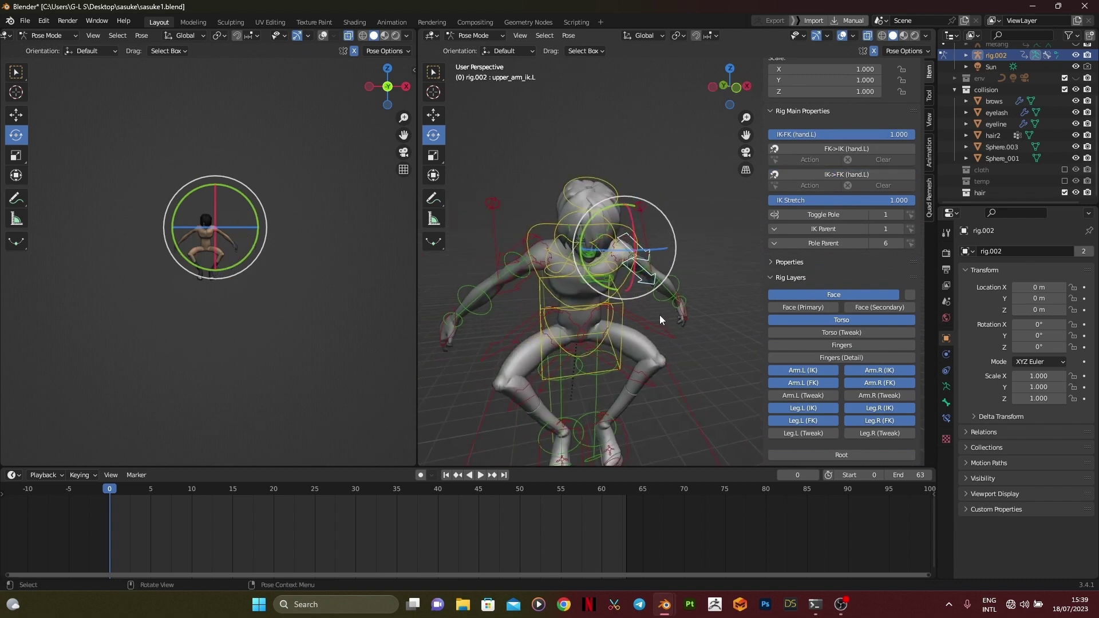
click(681, 312)
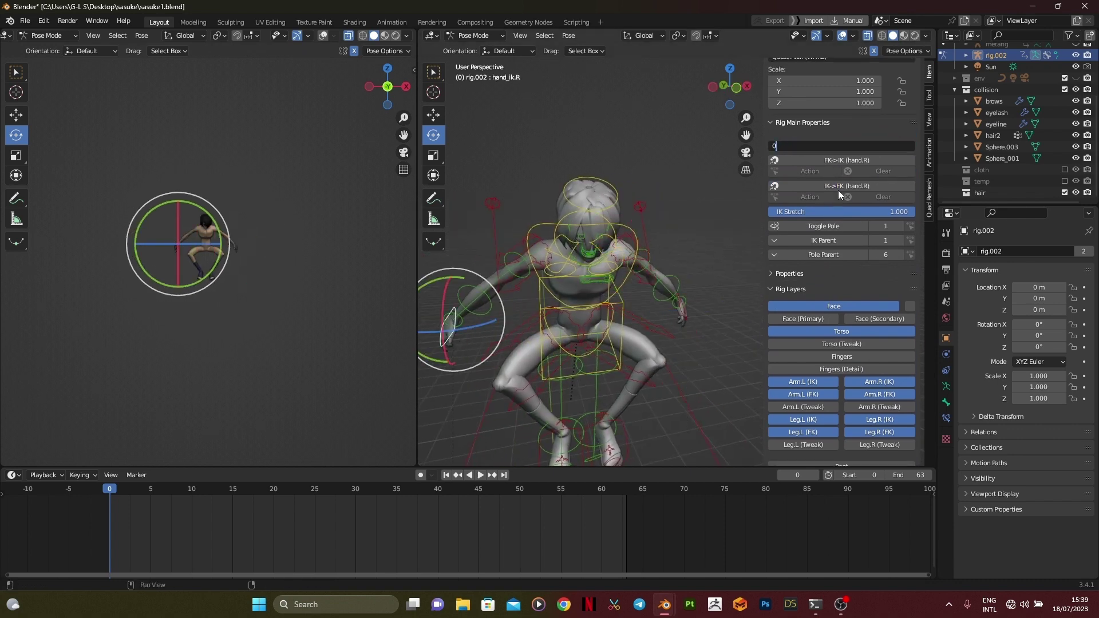
key(Return)
- Move the right hand's IK control in top view and rotate the hand slightly
click(713, 87)
middle_drag(704, 161, 620, 318)
key(KP_7)
scroll(641, 286, up, 1)
key(g)
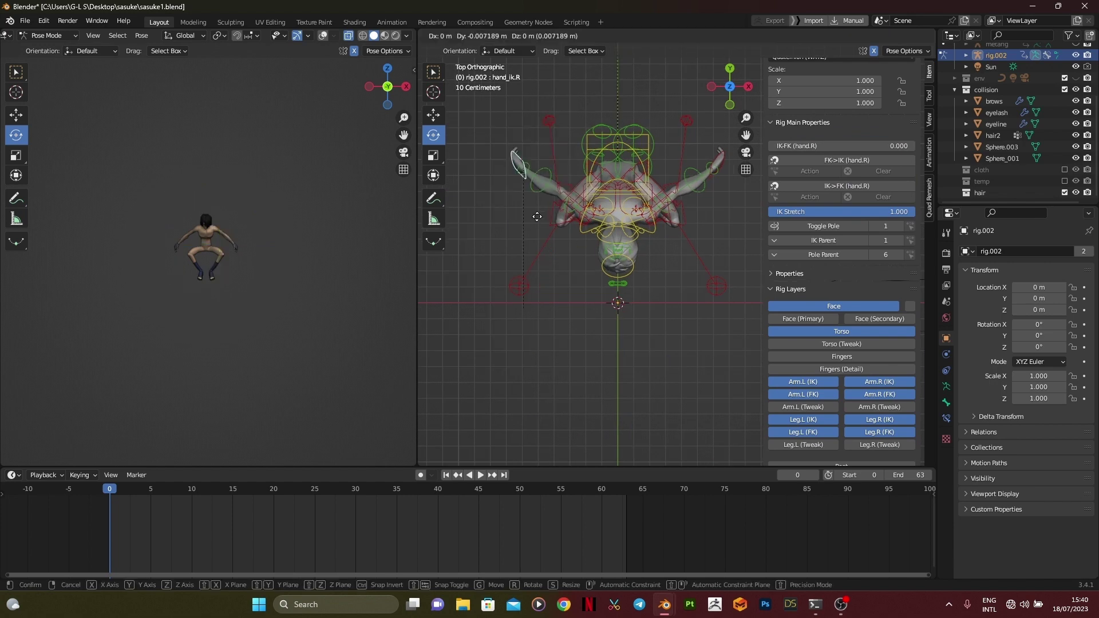
click(533, 236)
middle_drag(533, 235, 631, 338)
drag(607, 285, 601, 284)
middle_drag(636, 287, 583, 285)
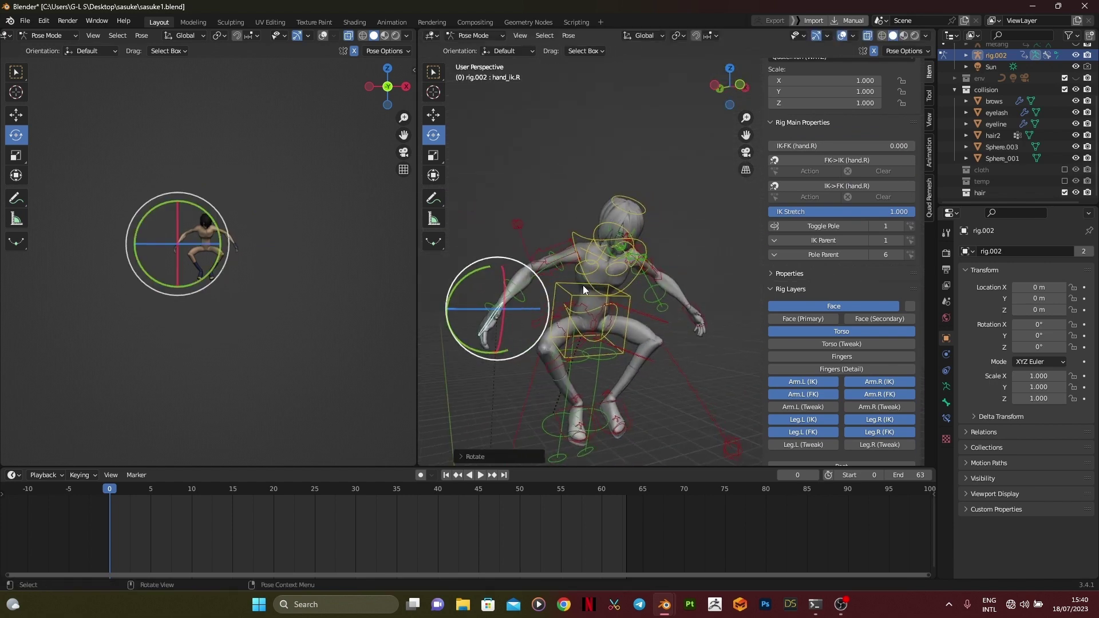
- Reposition the right hand's IK control inward and upward in front view
key(KP_1)
key(g)
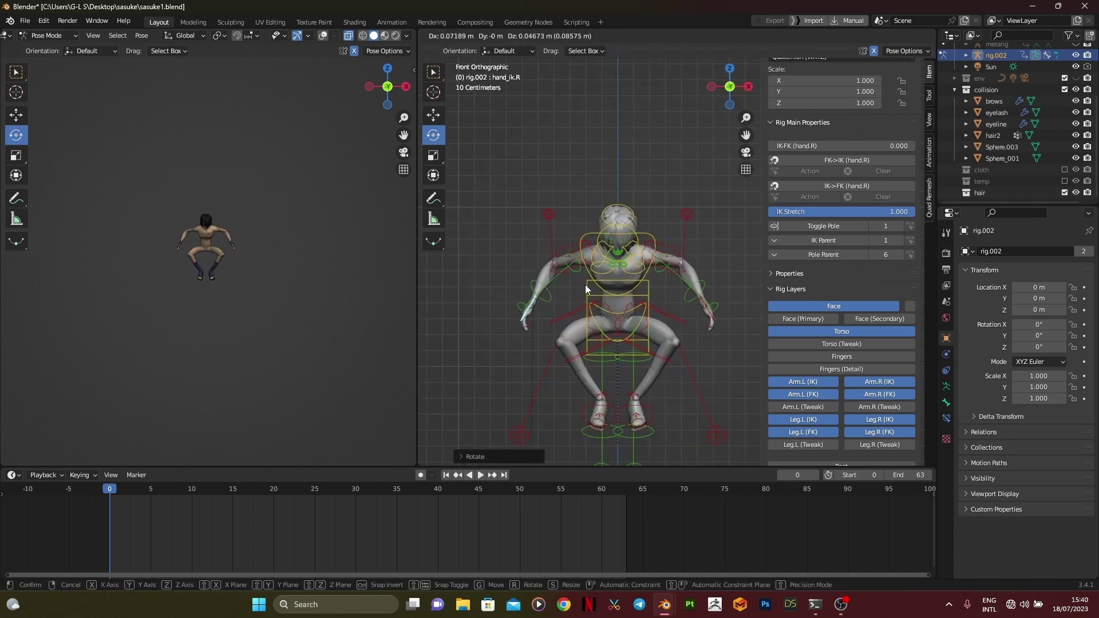
click(586, 289)
middle_drag(586, 289, 608, 335)
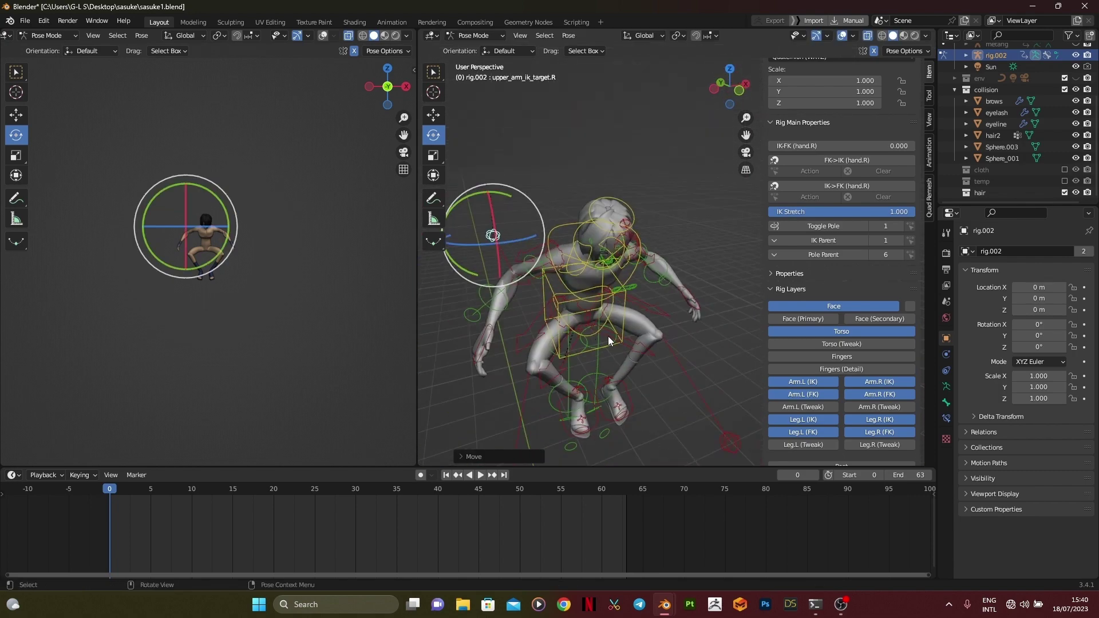
- Refine the raised arm pose by rotating the controls of the right arm
scroll(608, 335, up, 2)
click(527, 263)
middle_drag(527, 263, 607, 286)
drag(630, 294, 634, 304)
middle_drag(634, 303, 605, 256)
drag(605, 256, 619, 267)
scroll(618, 268, down, 2)
middle_drag(617, 268, 483, 328)
click(482, 329)
middle_drag(699, 330, 614, 350)
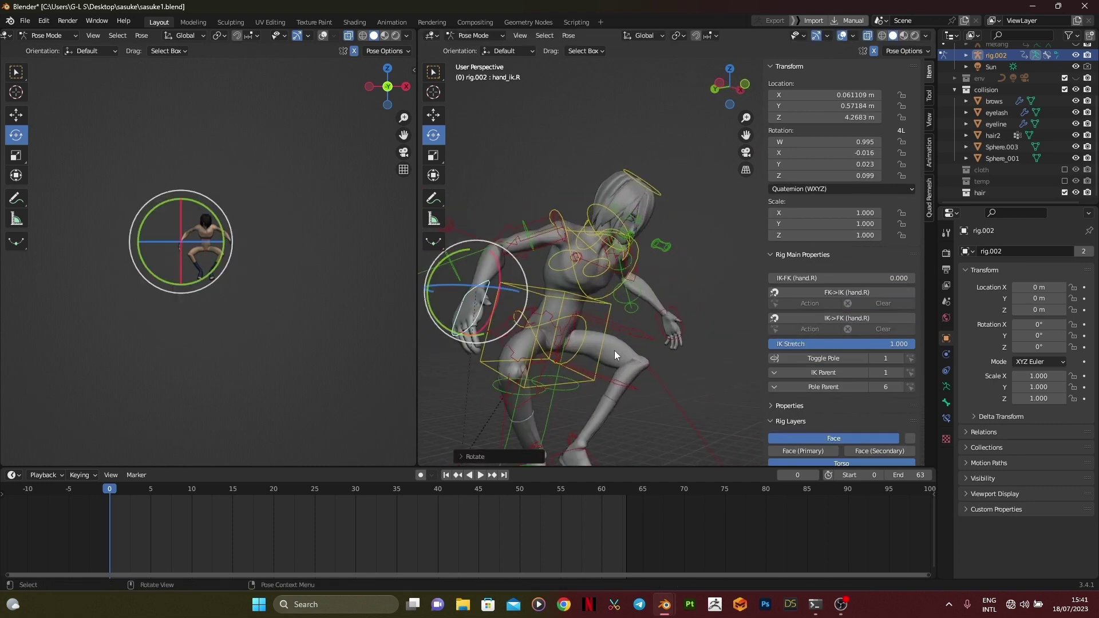
- Snap the FK leg controls to the IK pose for the right and left foot
scroll(710, 347, down, 3)
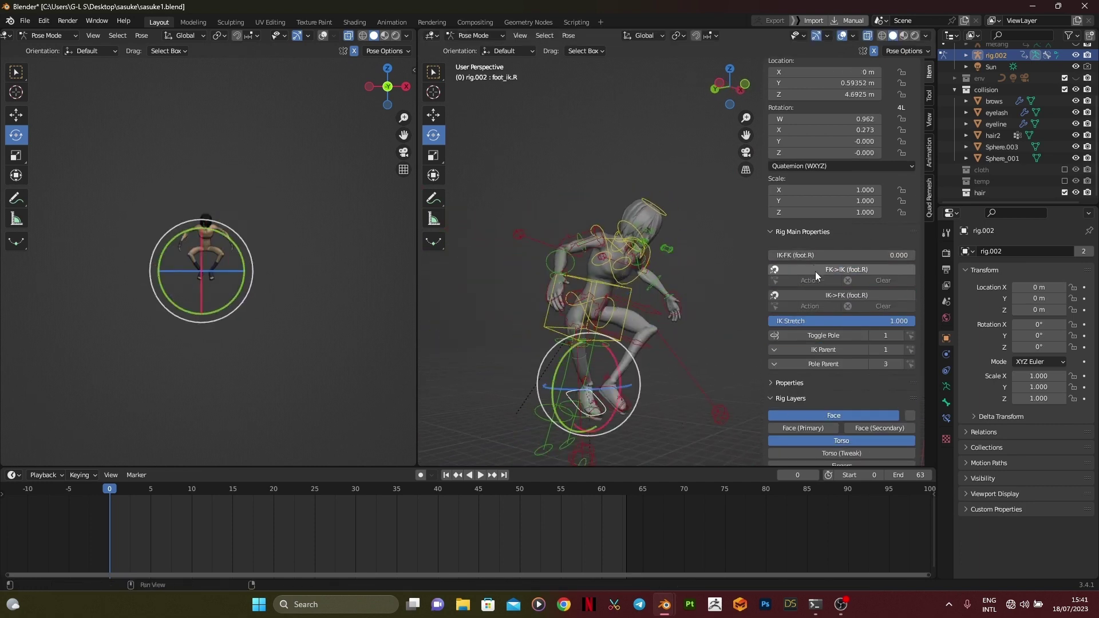
click(625, 400)
click(806, 270)
middle_drag(594, 379, 560, 390)
- Keyframe Location, Rotation & Scale of all controls at frame 0 and make it the active keying set
key(a)
key(i)
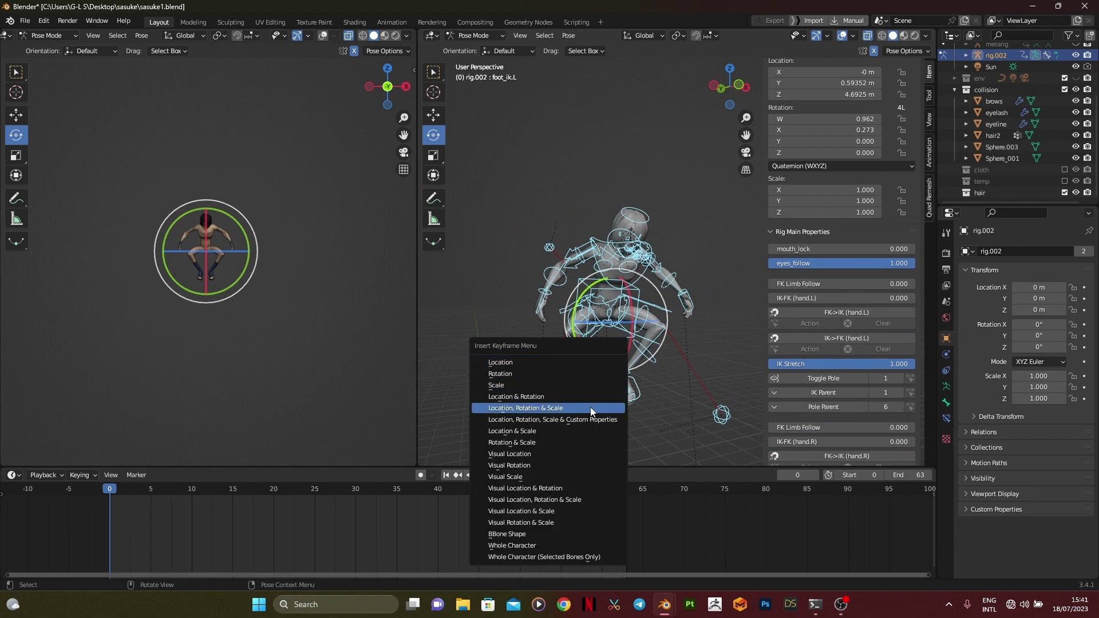
click(592, 408)
click(569, 35)
mouse_move(599, 100)
click(711, 133)
click(708, 198)
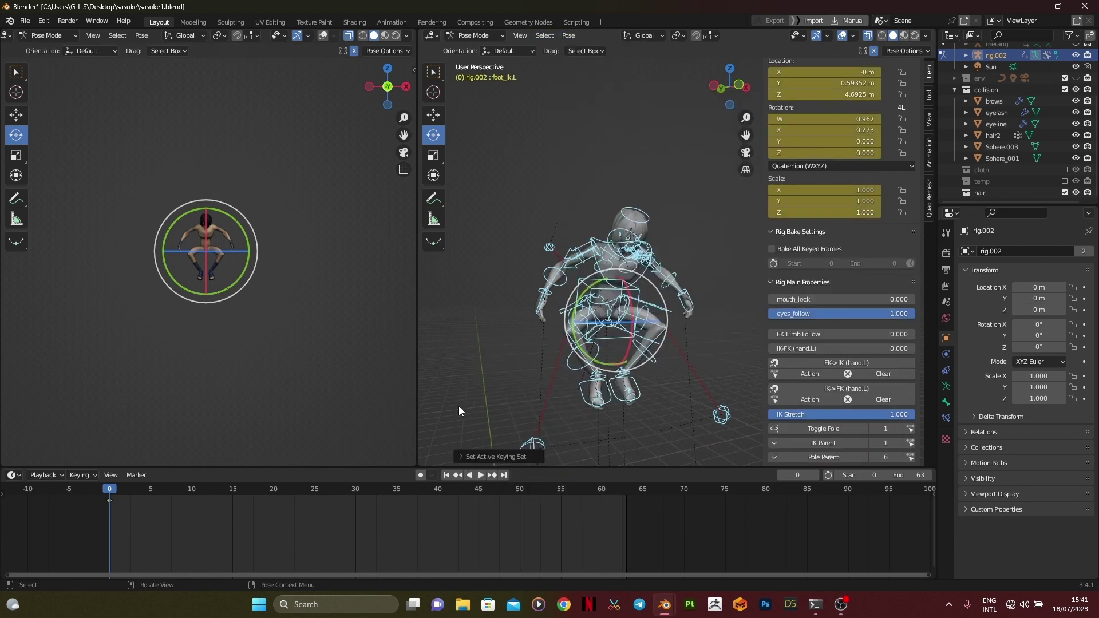
click(744, 87)
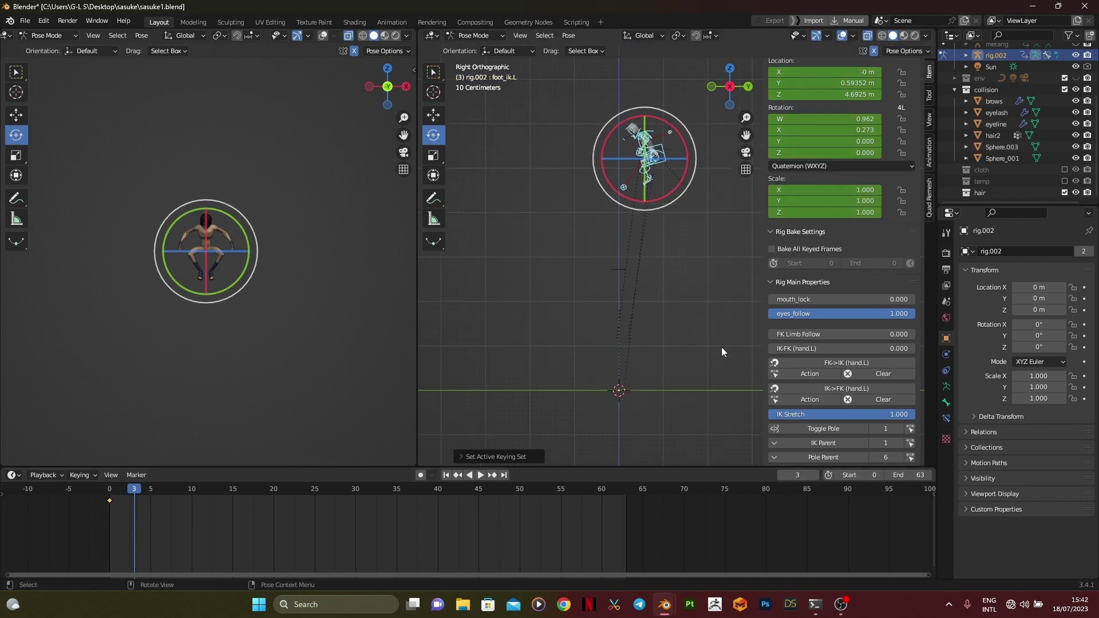
key(alt+r)
key(ctrl+z)
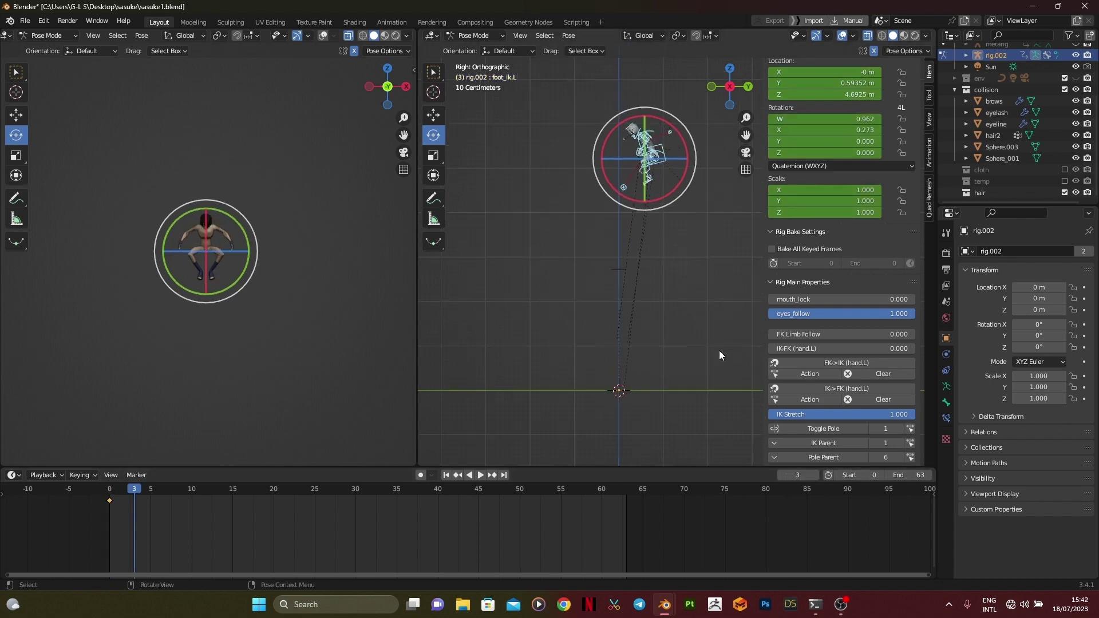
key(g)
click(605, 269)
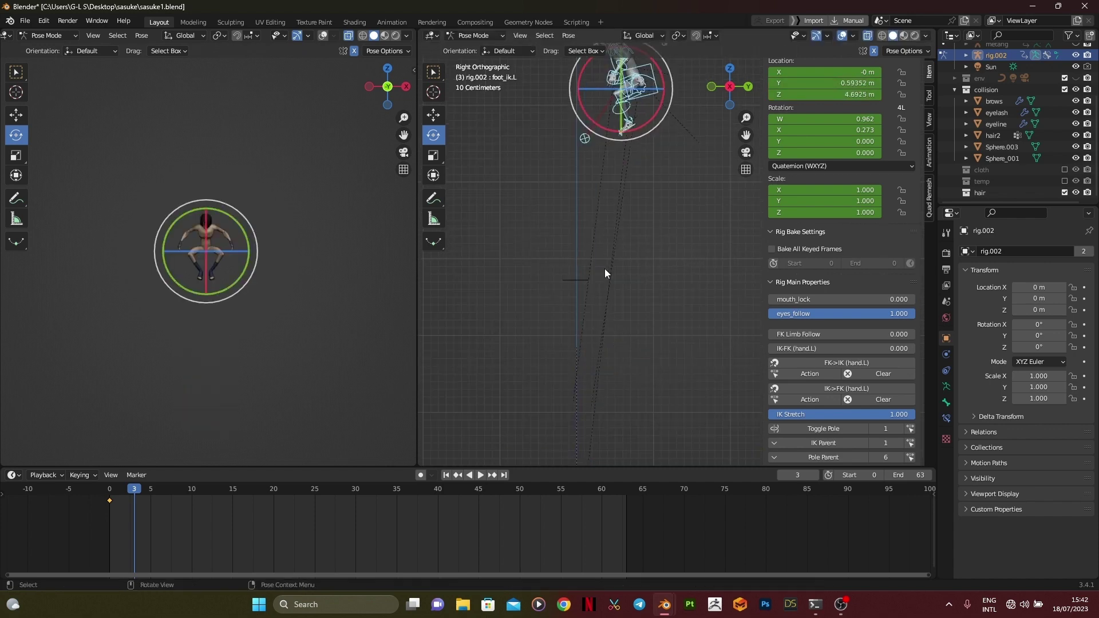
- Clear the rotation and location of both foot IK controls at frame 3
shift+middle_drag(630, 192, 676, 337)
click(656, 220)
key(alt+r)
key(alt+g)
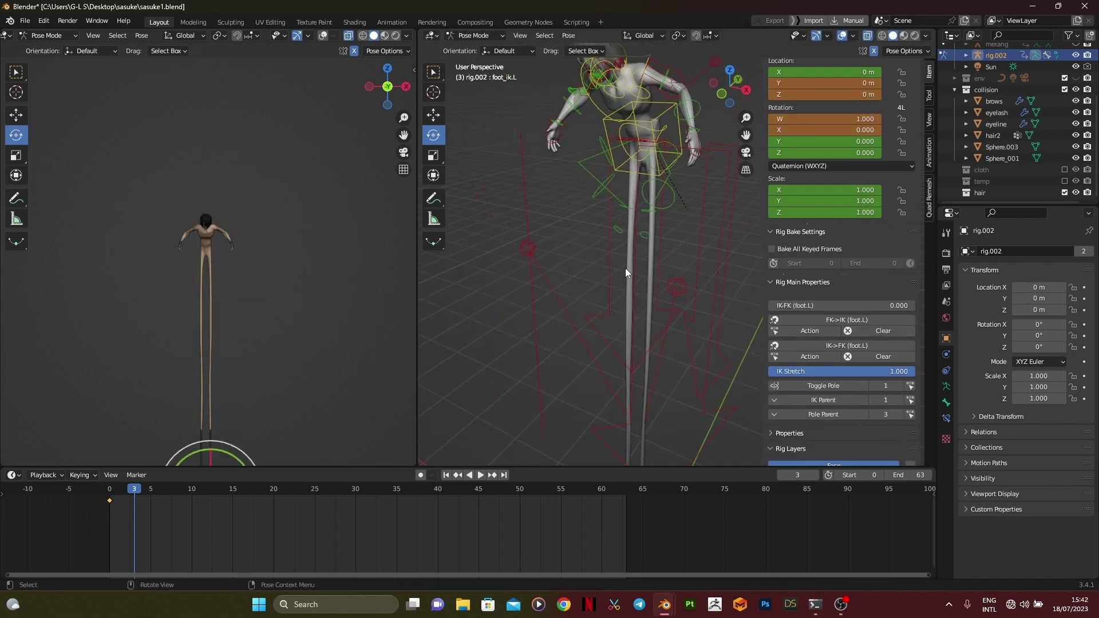
- Hide the Leg.L (FK) and Leg.R (FK) rig layers
scroll(636, 275, down, 4)
middle_drag(649, 283, 708, 299)
scroll(802, 389, down, 7)
click(816, 420)
click(865, 420)
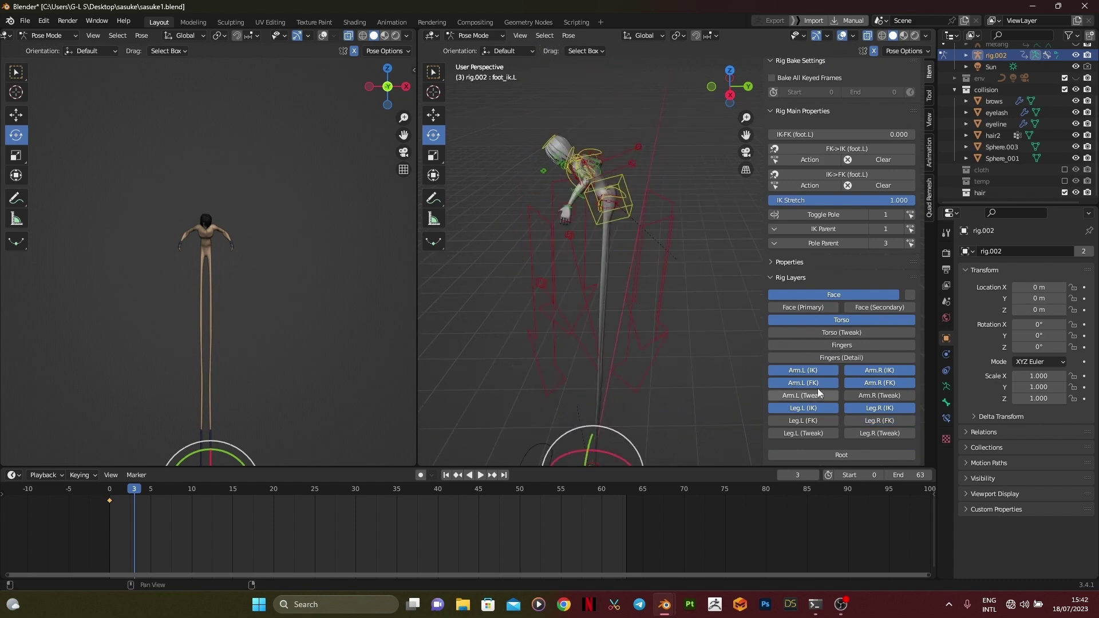
- Lower the torso control together with both hand IK controls in side view so the body stands over the feet
middle_drag(639, 206, 695, 215)
scroll(687, 212, up, 4)
shift+click(537, 180)
shift+click(600, 189)
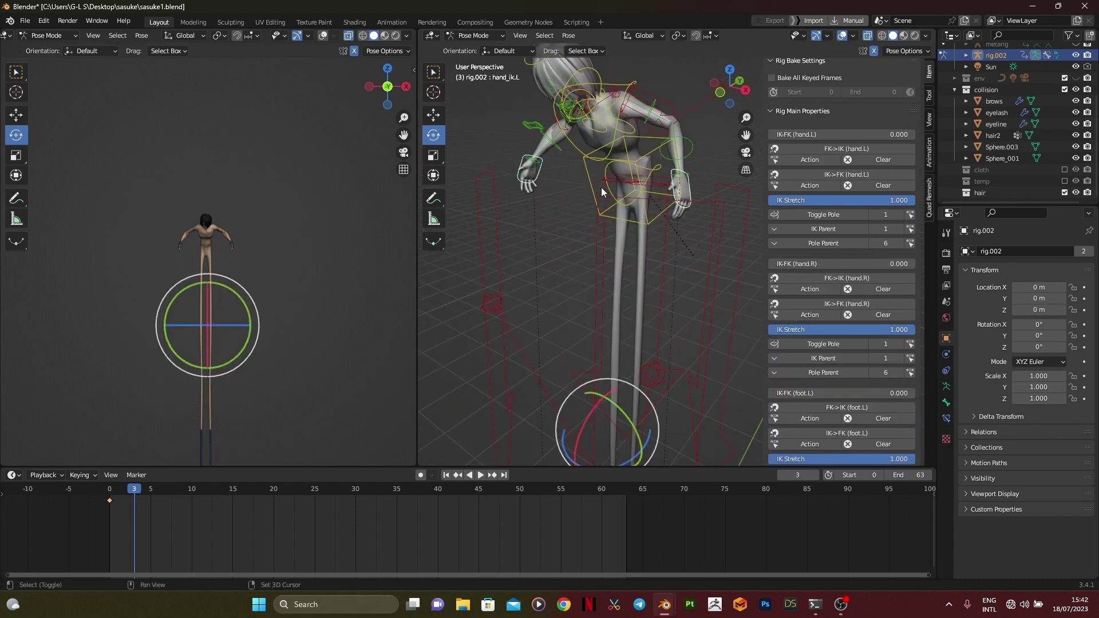
shift+click(636, 217)
key(KP_3)
scroll(643, 269, down, 4)
key(g)
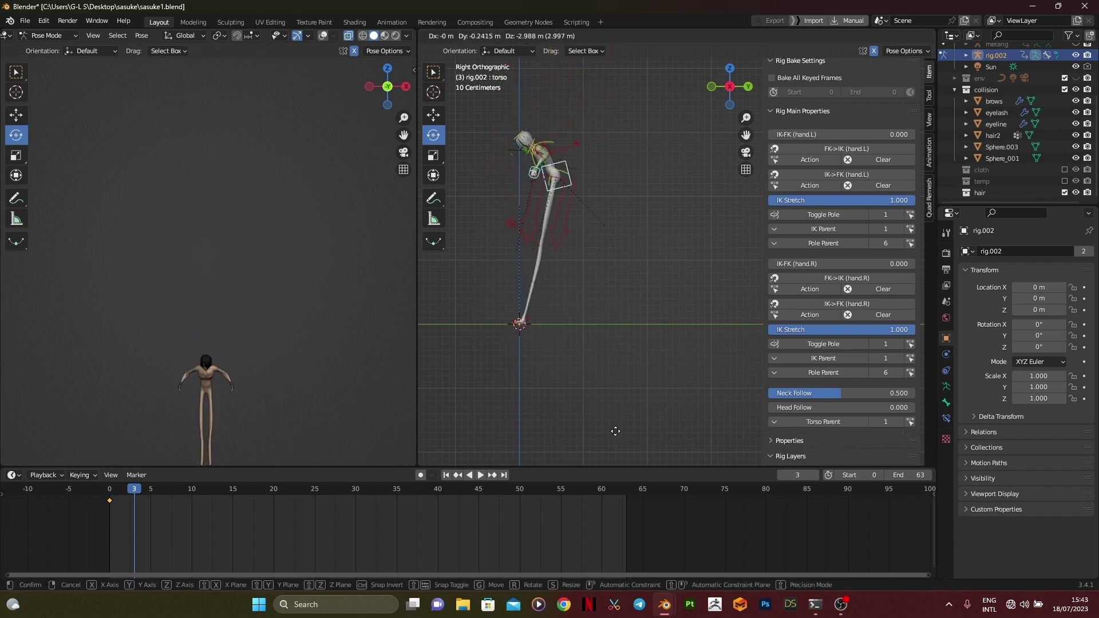
click(622, 44)
scroll(658, 233, up, 2)
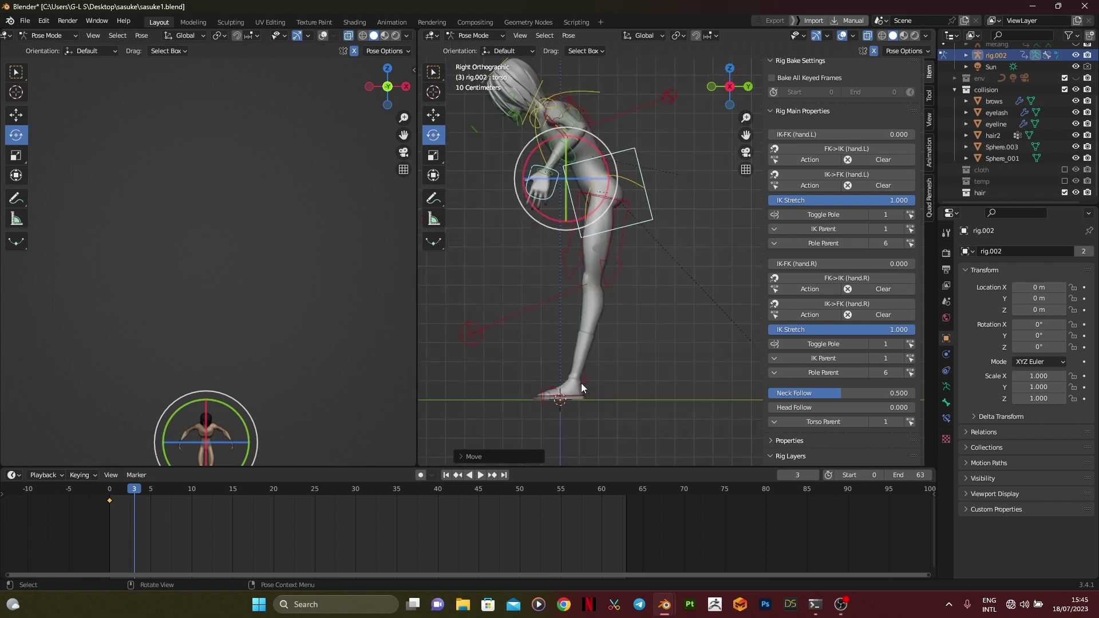
- Rotate the foot heel IK control to lift the heel and reposition the torso control in side view
click(610, 353)
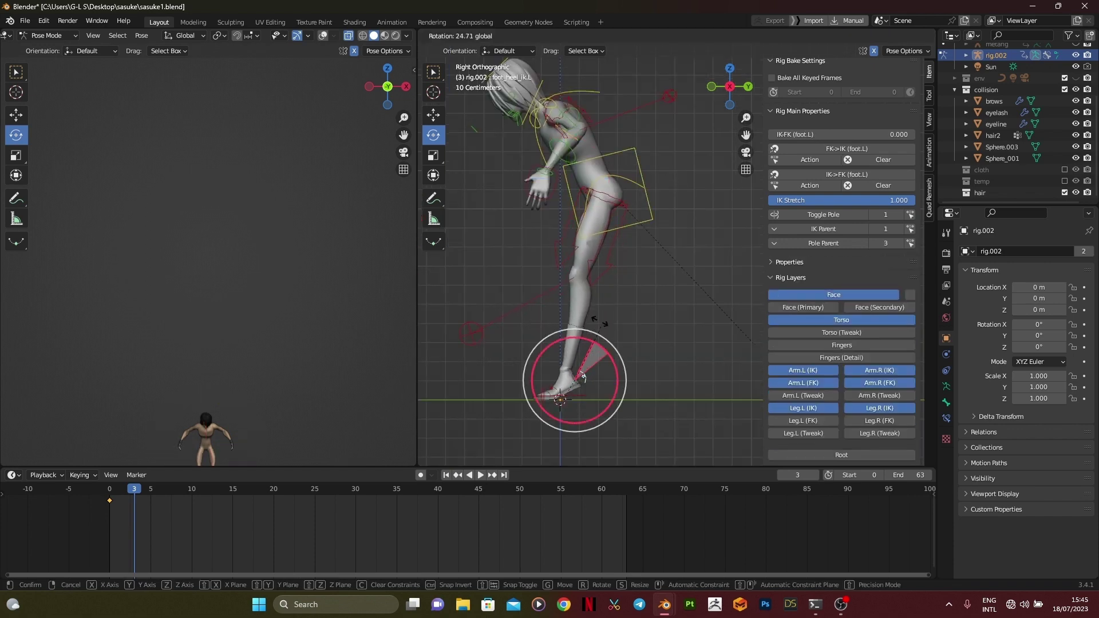
click(647, 204)
key(g)
click(600, 325)
middle_drag(600, 327, 620, 377)
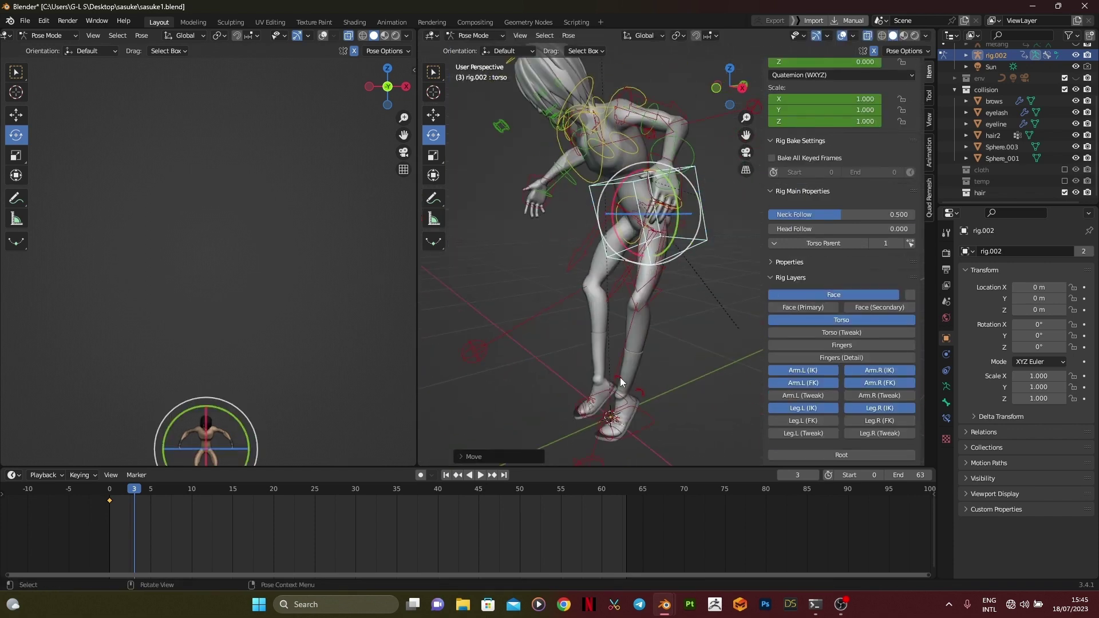
- Move the right hand's IK control in top view to bring the hand forward
scroll(707, 200, up, 4)
click(737, 95)
scroll(630, 315, down, 2)
shift+middle_drag(633, 315, 726, 392)
scroll(661, 376, down, 3)
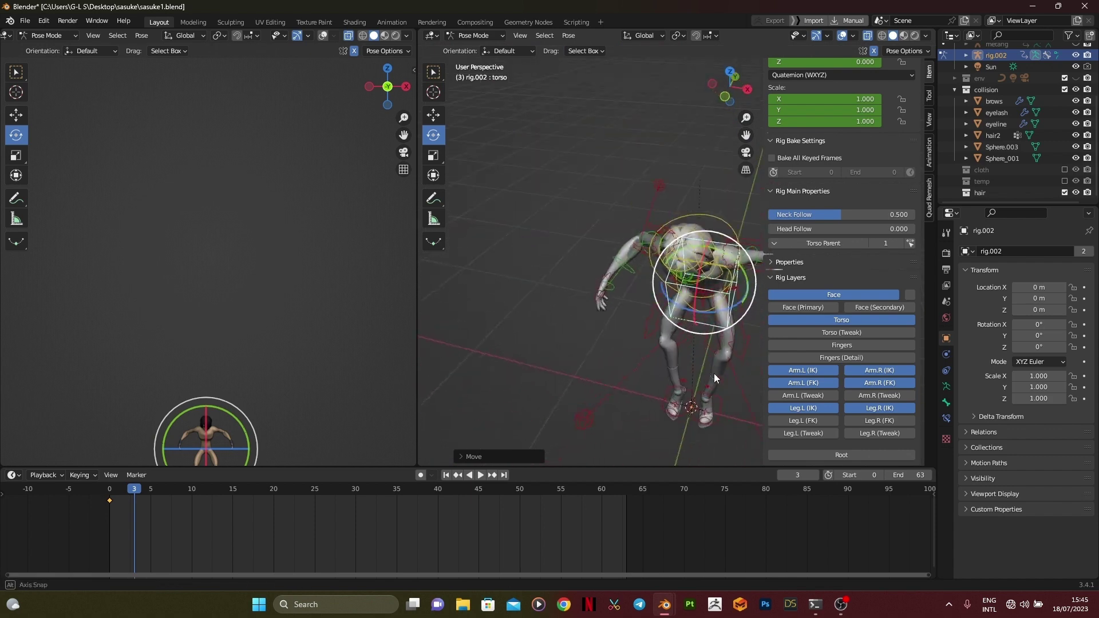
click(730, 72)
click(627, 312)
key(g)
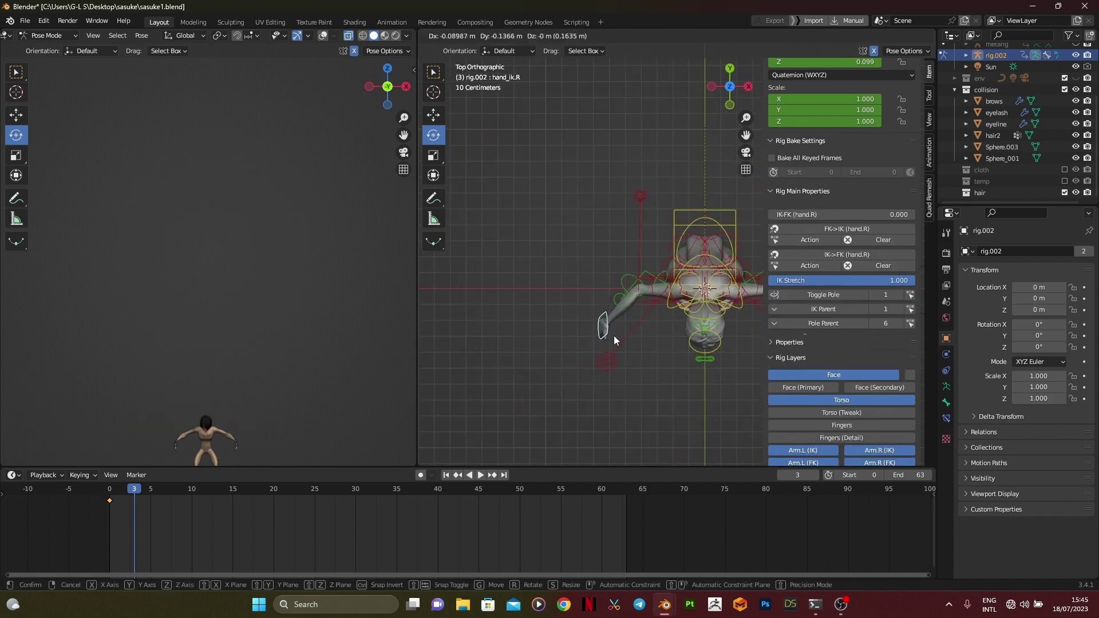
click(630, 336)
middle_drag(630, 336, 734, 96)
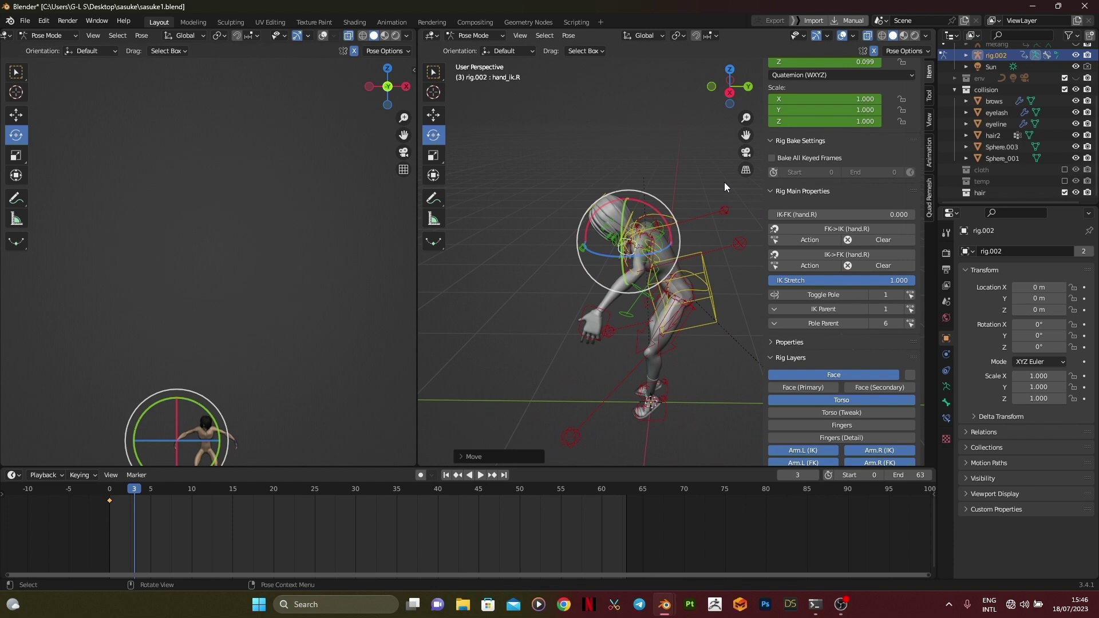
- Move the right knee's pole target (thigh_ik_target.R) inward in top view
middle_drag(578, 223, 657, 245)
alt+middle_drag(638, 203, 635, 312)
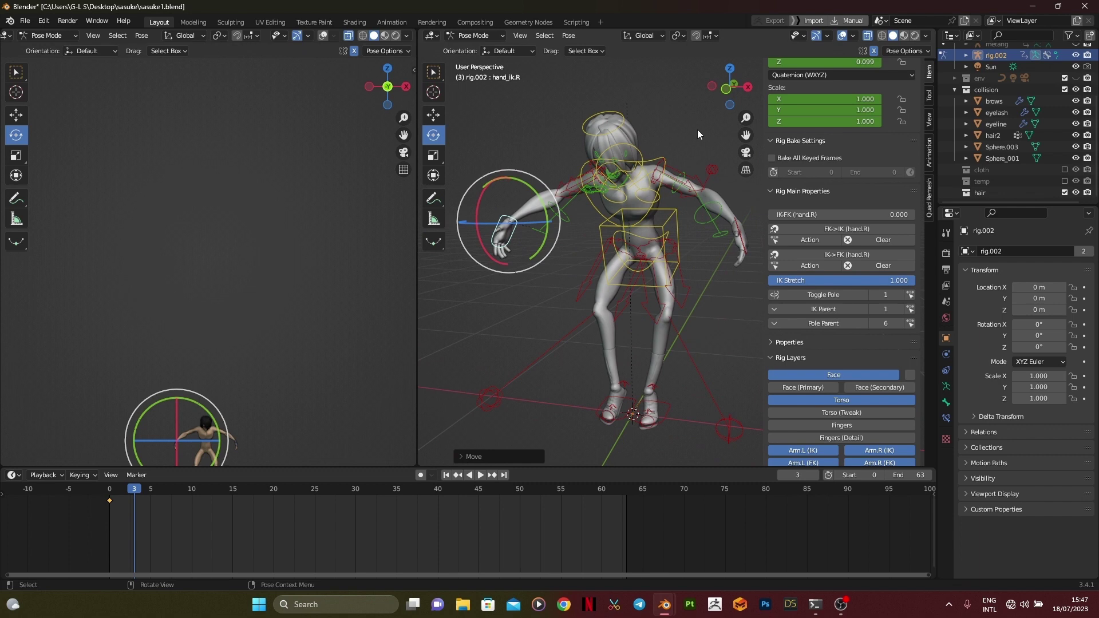
middle_drag(635, 311, 740, 193)
click(730, 71)
click(521, 389)
key(g)
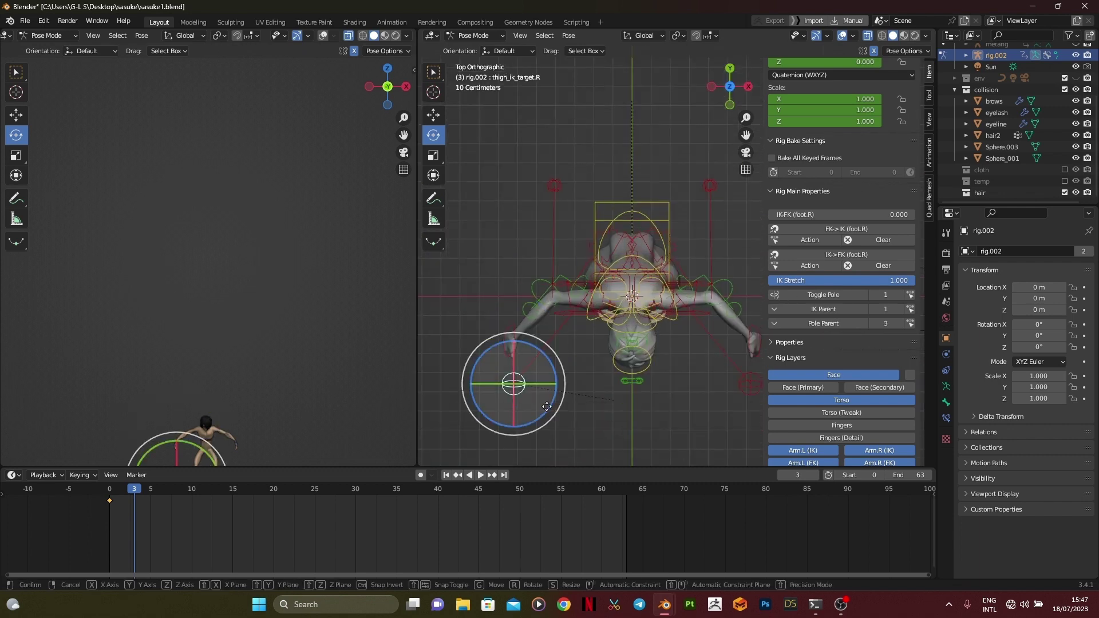
click(596, 429)
middle_drag(595, 429, 636, 243)
- Adjust the left arm and move the left hand's IK control in top view
click(721, 208)
click(729, 91)
drag(706, 210, 718, 224)
middle_drag(658, 287, 702, 345)
click(730, 70)
click(733, 311)
key(g)
click(723, 291)
middle_drag(715, 286, 676, 268)
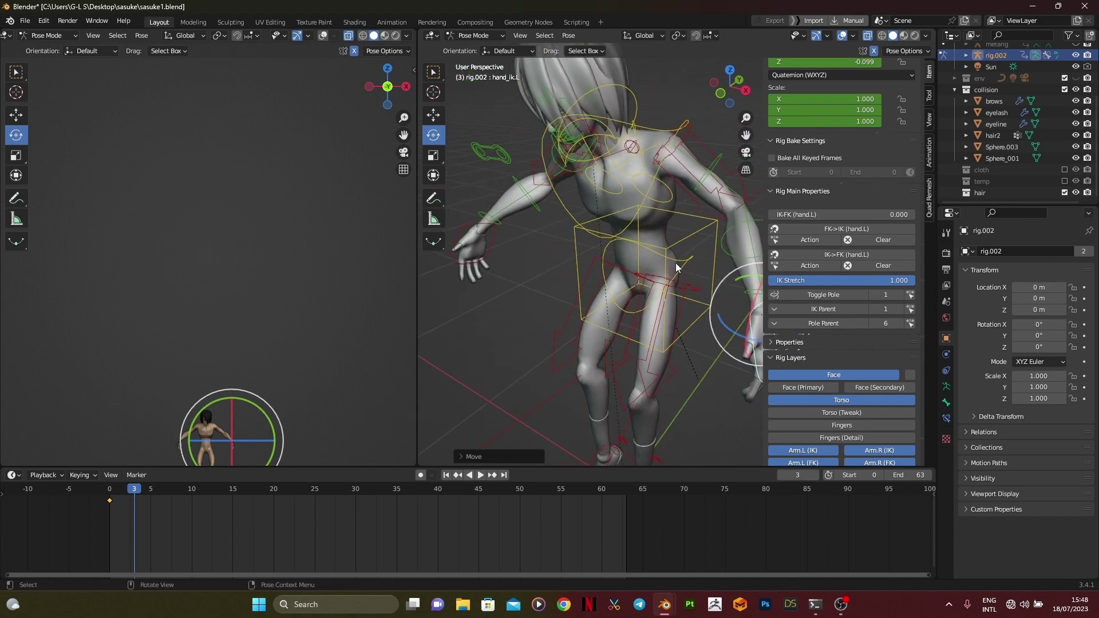
- Rotate the shoulder.L control to about X 14.5°, Y 4.4° and Z 2.1°
click(683, 199)
middle_drag(692, 173, 664, 169)
drag(656, 164, 664, 177)
middle_drag(662, 179, 633, 322)
key(r)
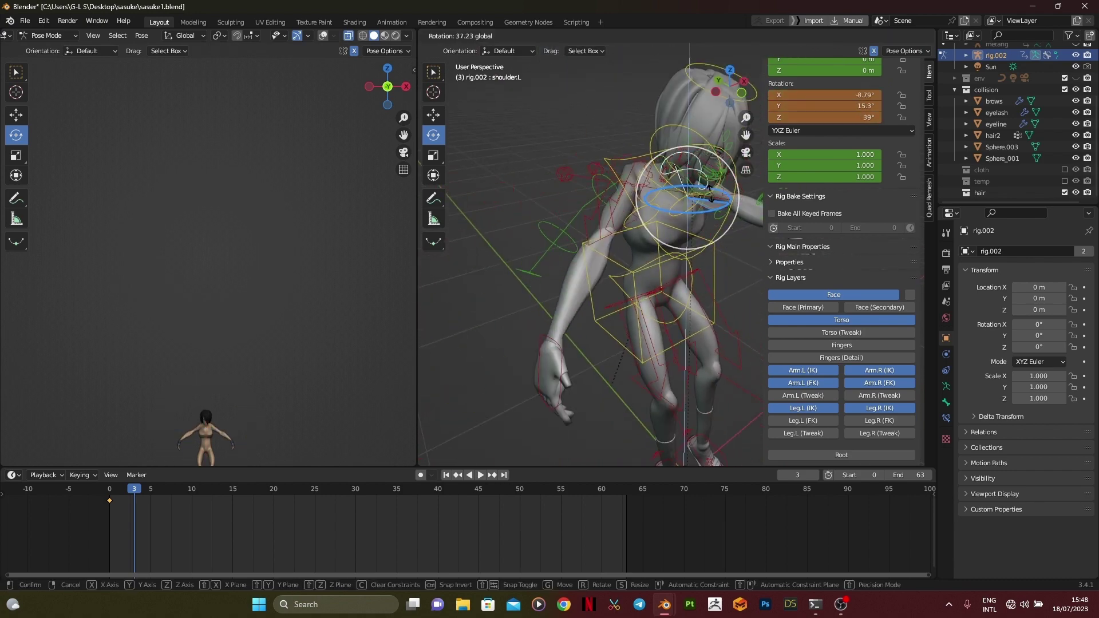
drag(739, 231, 736, 234)
middle_drag(735, 233, 584, 224)
drag(581, 198, 576, 176)
middle_drag(576, 175, 676, 309)
key(r)
click(692, 142)
- Hide both arm FK layers, and raise and rotate the left hand's IK control in front view
drag(816, 379, 860, 383)
middle_drag(579, 344, 666, 298)
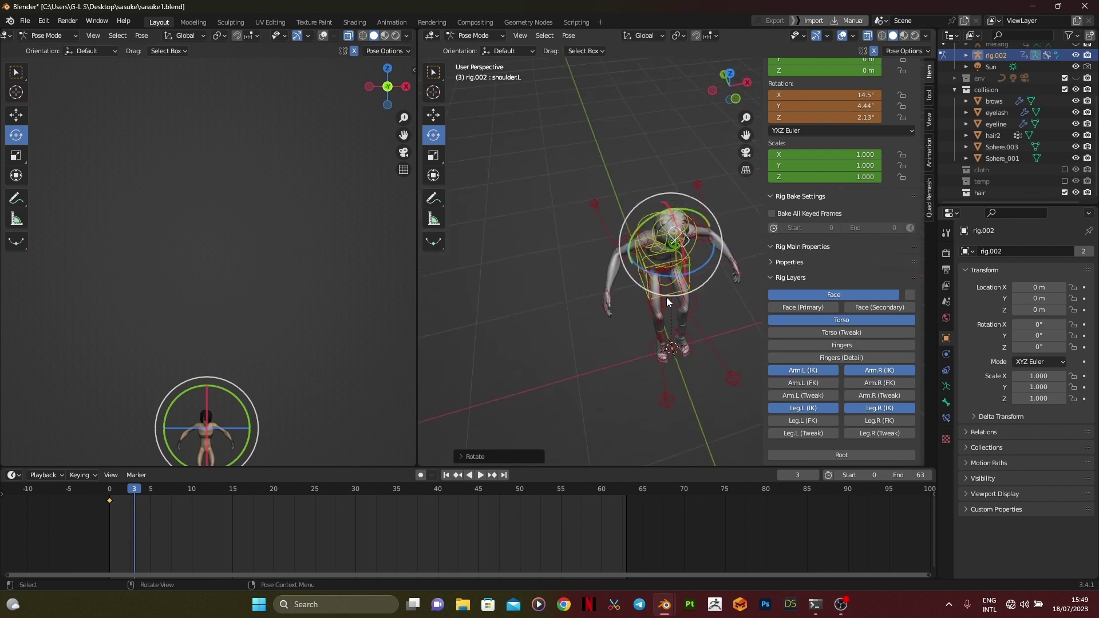
click(736, 101)
scroll(720, 273, up, 3)
shift+middle_drag(719, 272, 617, 329)
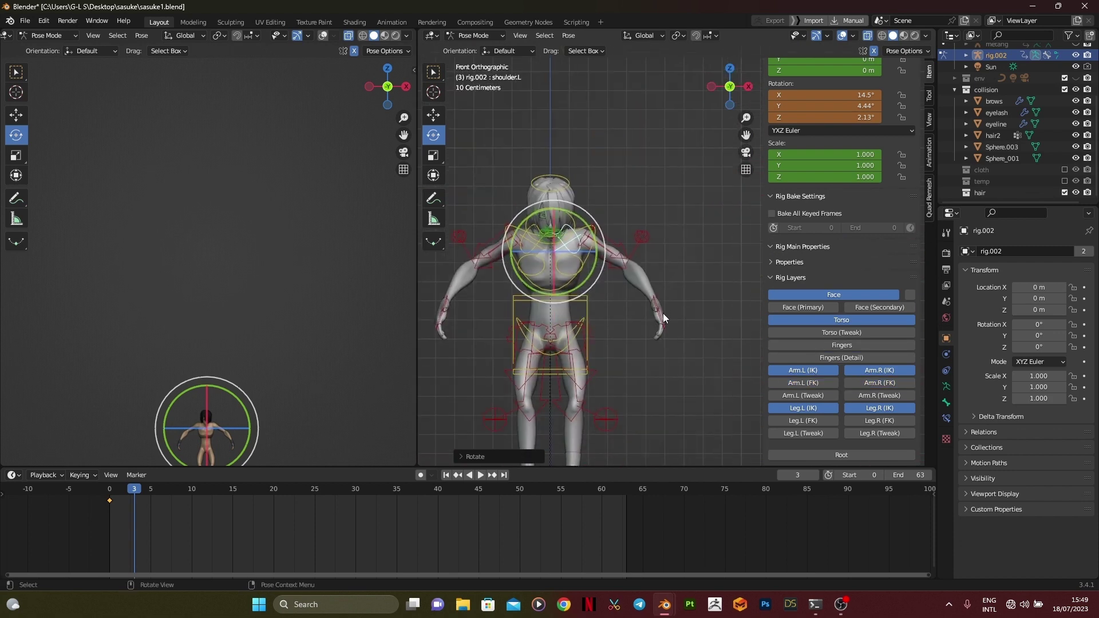
click(666, 325)
key(g)
click(693, 308)
drag(728, 292, 727, 291)
middle_drag(669, 351, 559, 371)
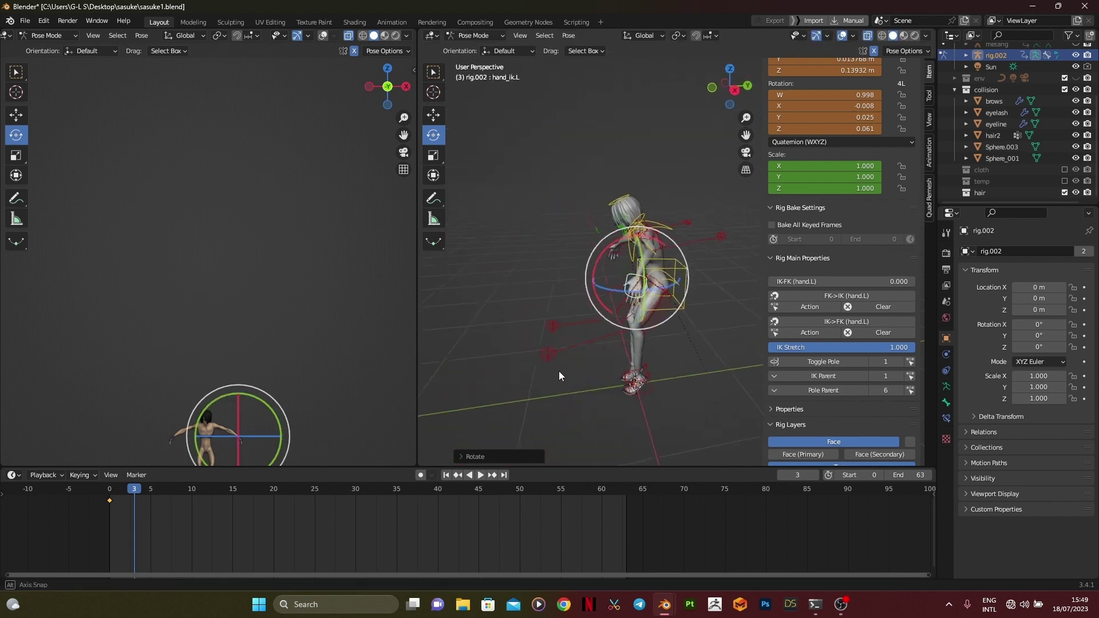
- Keyframe all controls at frame 3 and compare the pose with the one at frame 0
key(a)
key(i)
click(457, 475)
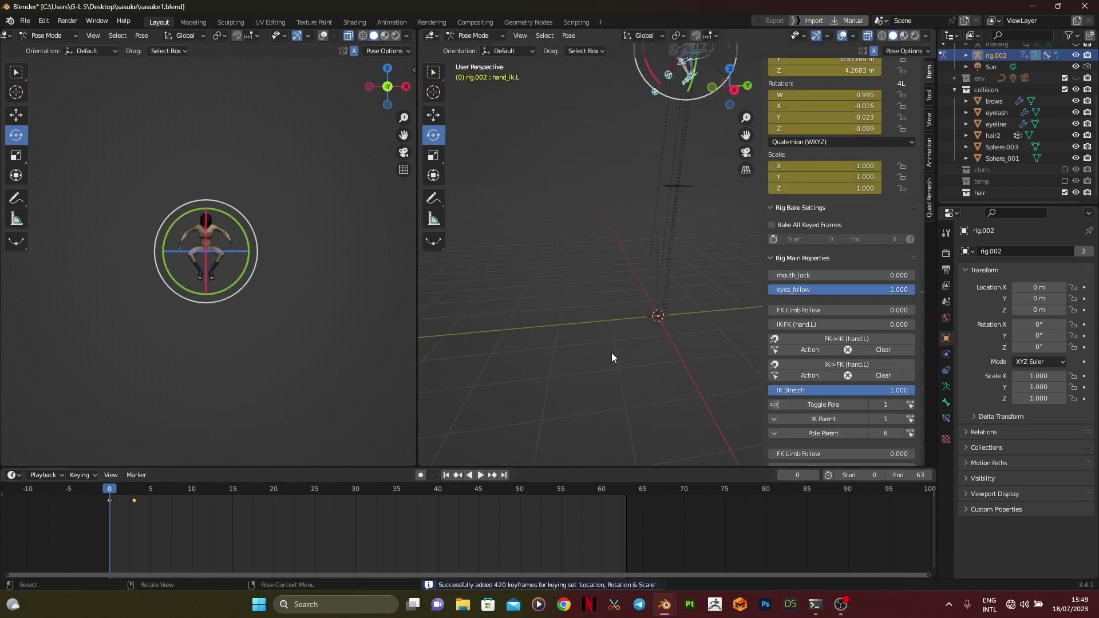
click(492, 475)
- Show the Torso (Tweak), Leg.L (Tweak) and Leg.R (Tweak) rig layers
scroll(692, 319, up, 4)
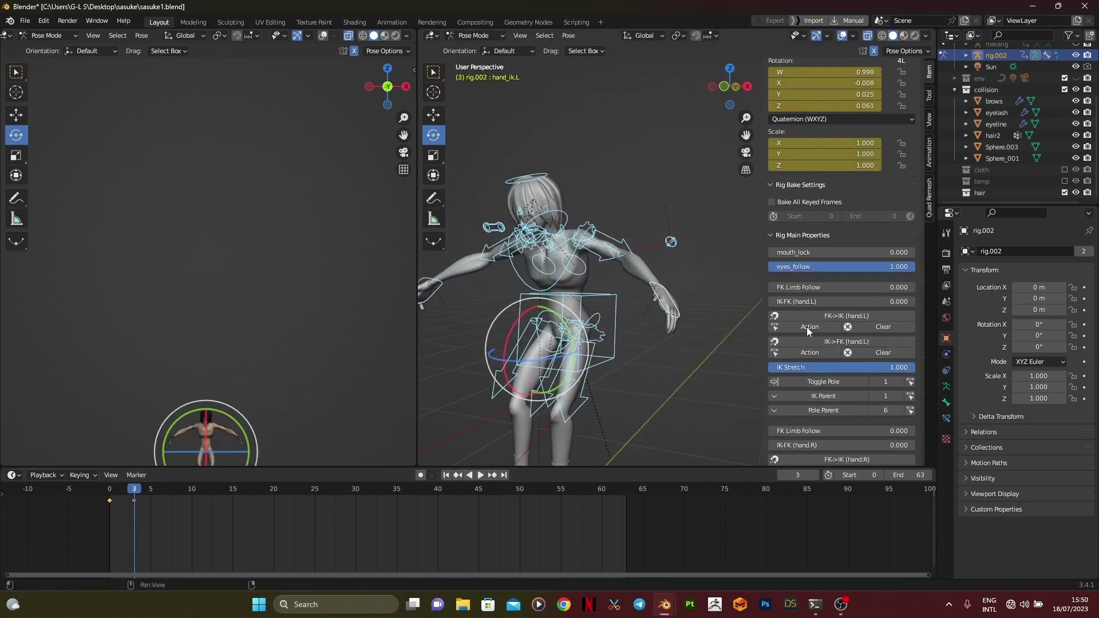
scroll(806, 328, down, 15)
click(747, 86)
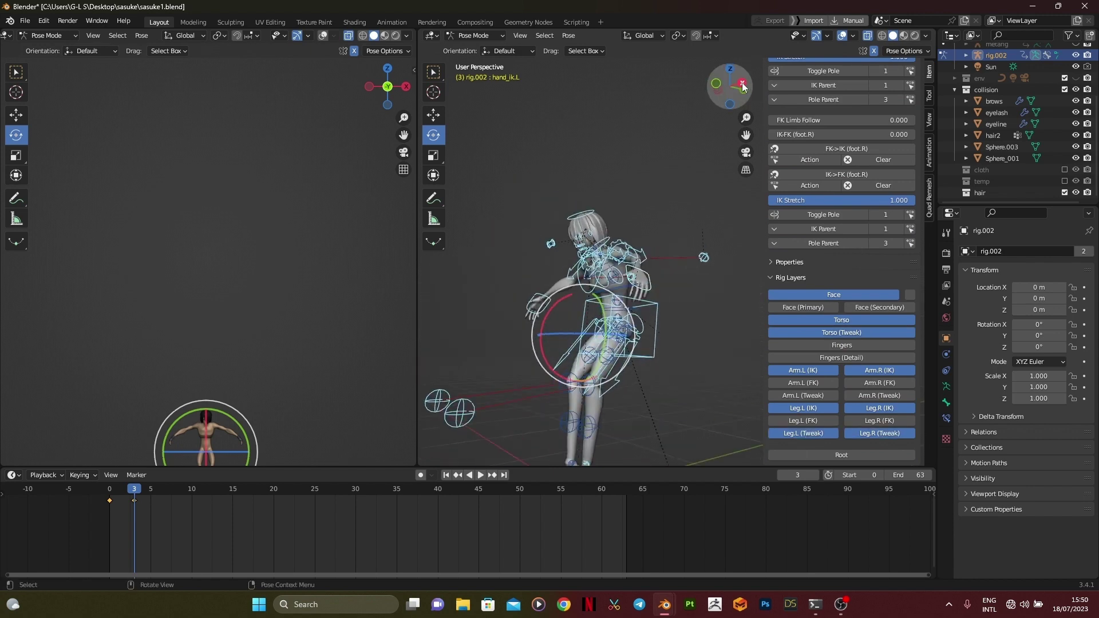
- Try to shift the spine_fk.002 control and the torso control in right side view
click(685, 282)
scroll(686, 282, down, 5)
key(g)
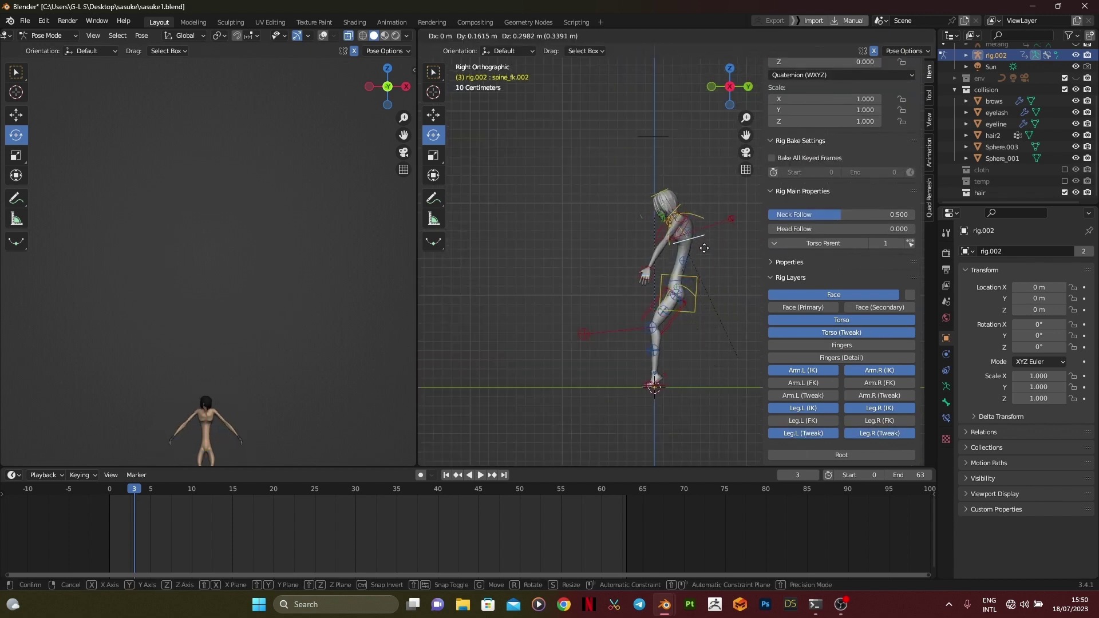
click(704, 248)
scroll(695, 283, up, 2)
click(707, 293)
key(g)
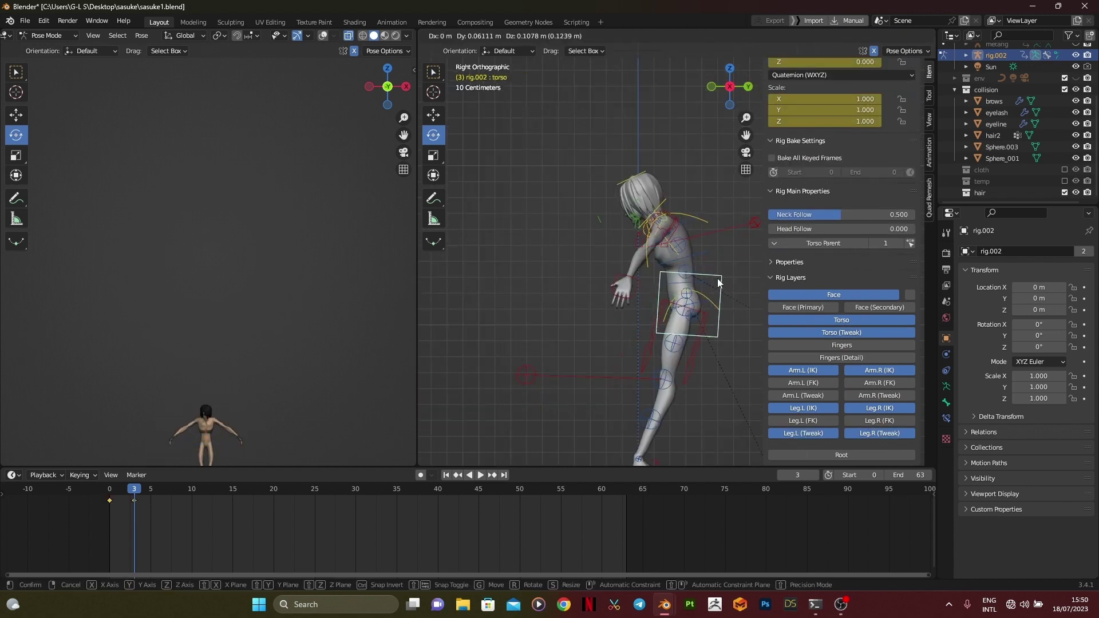
right_click(715, 279)
- Try to move the left thigh's tweak control in right side view
click(676, 327)
scroll(667, 355, up, 2)
click(668, 362)
key(g)
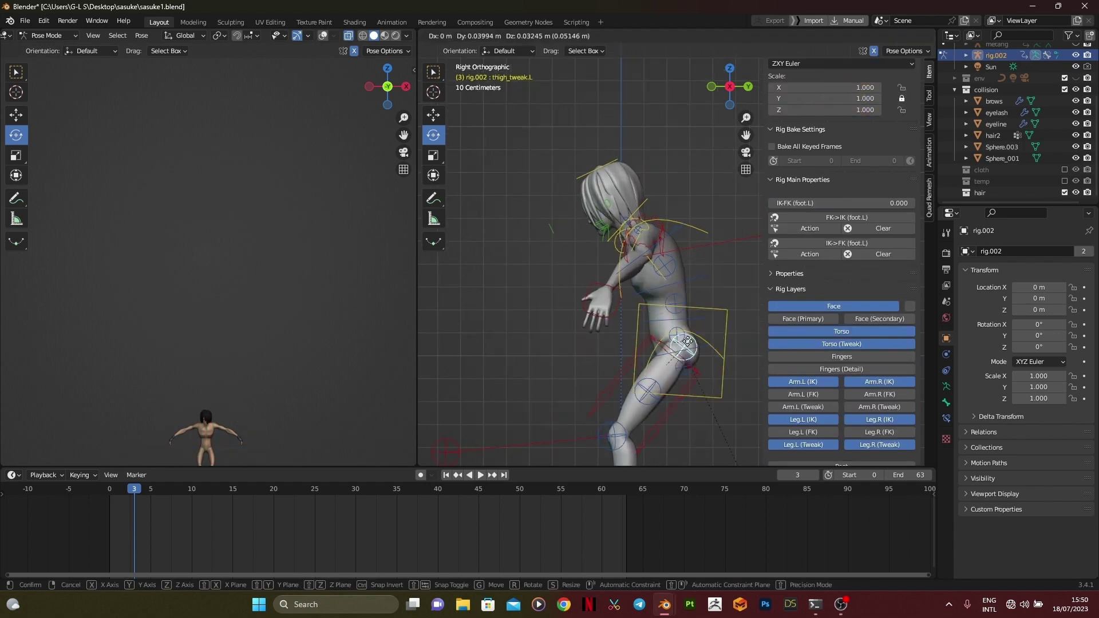
right_click(677, 351)
- Try to move the spine_fk.002 control back in right side view and undo the latest moves
click(676, 231)
key(g)
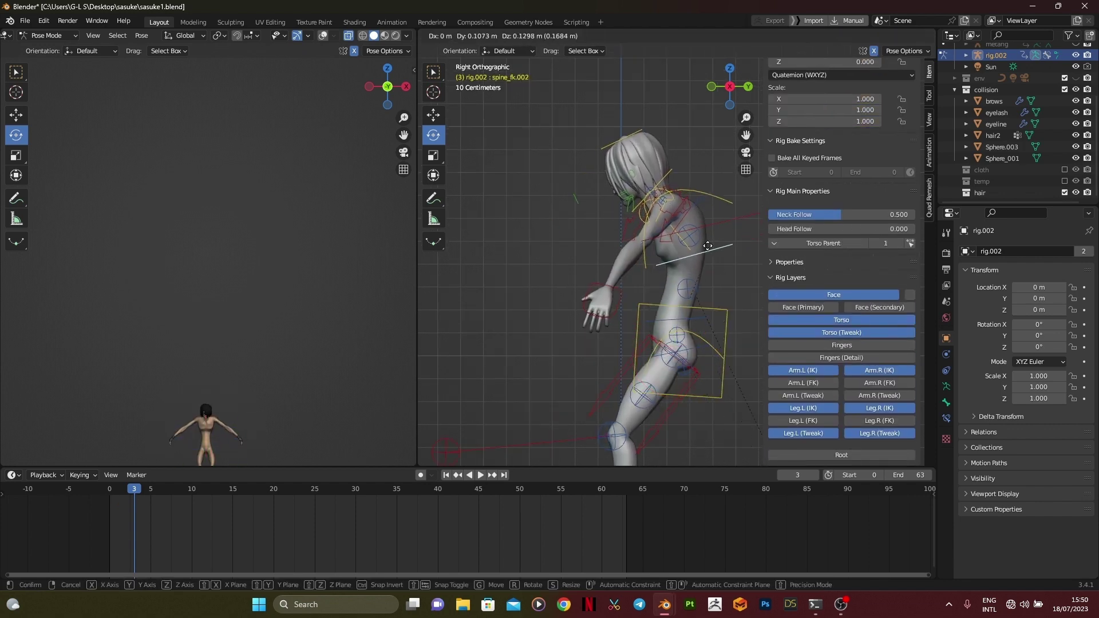
click(702, 249)
scroll(703, 249, down, 2)
middle_drag(624, 321, 581, 372)
click(730, 87)
click(748, 86)
click(711, 320)
key(g)
key(ctrl+z)
key(ctrl+z)
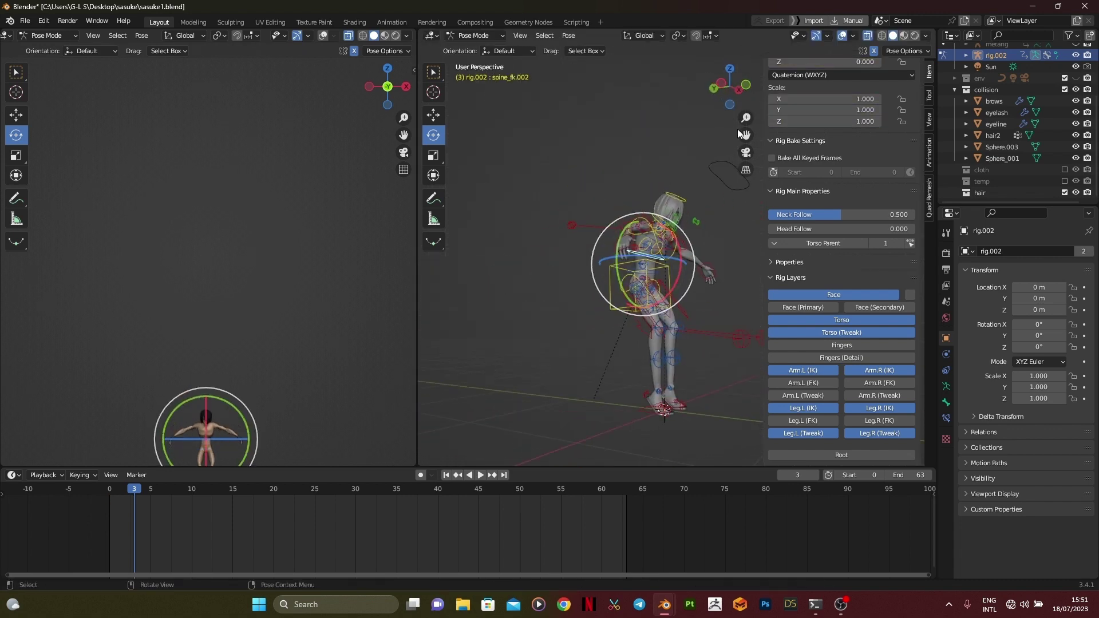
- Clear the selection and hide the Torso (Tweak), Leg.L (Tweak) and Leg.R (Tweak) rig layers
click(737, 88)
click(621, 400)
scroll(819, 324, up, 5)
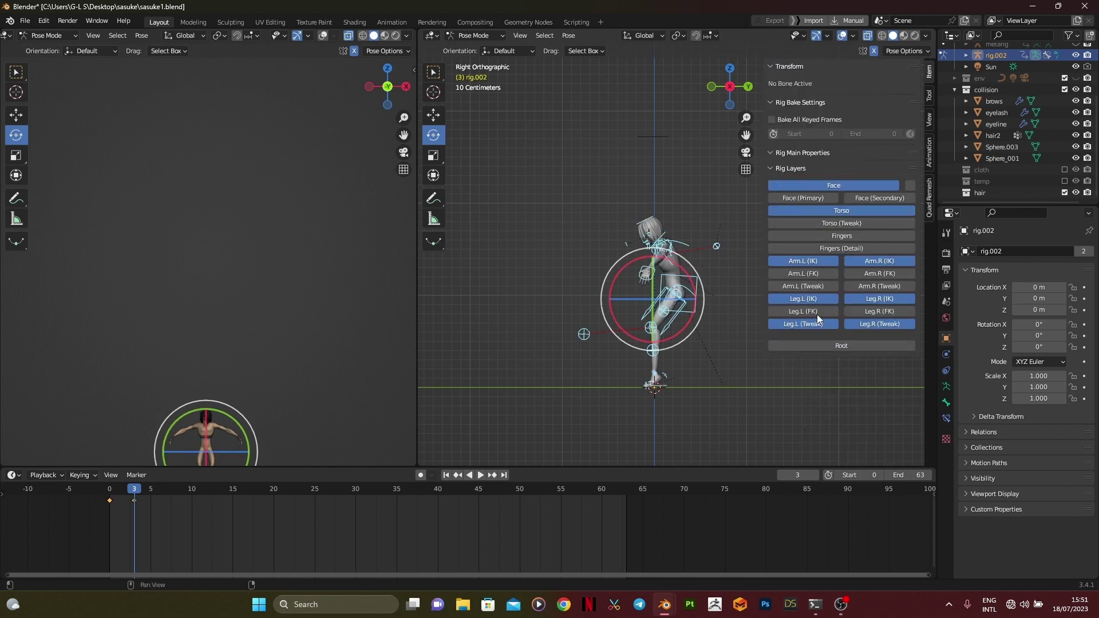
scroll(638, 286, up, 3)
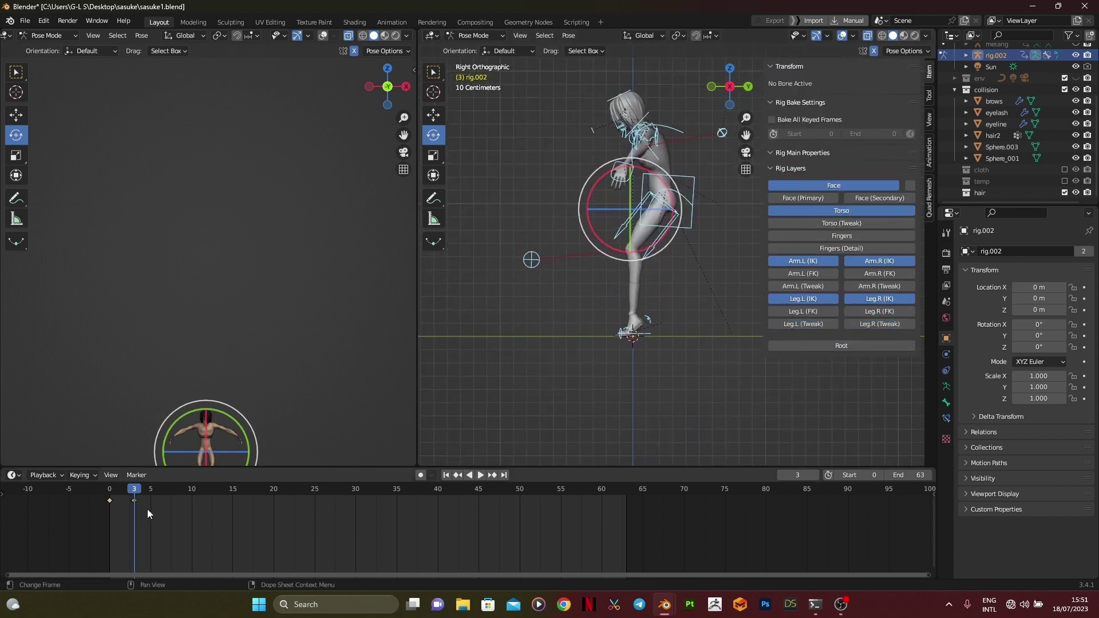
- Shift the second pose's keyframes to frame 4 and set the current frame to 6
key(space)
key(Return)
scroll(660, 304, up, 2)
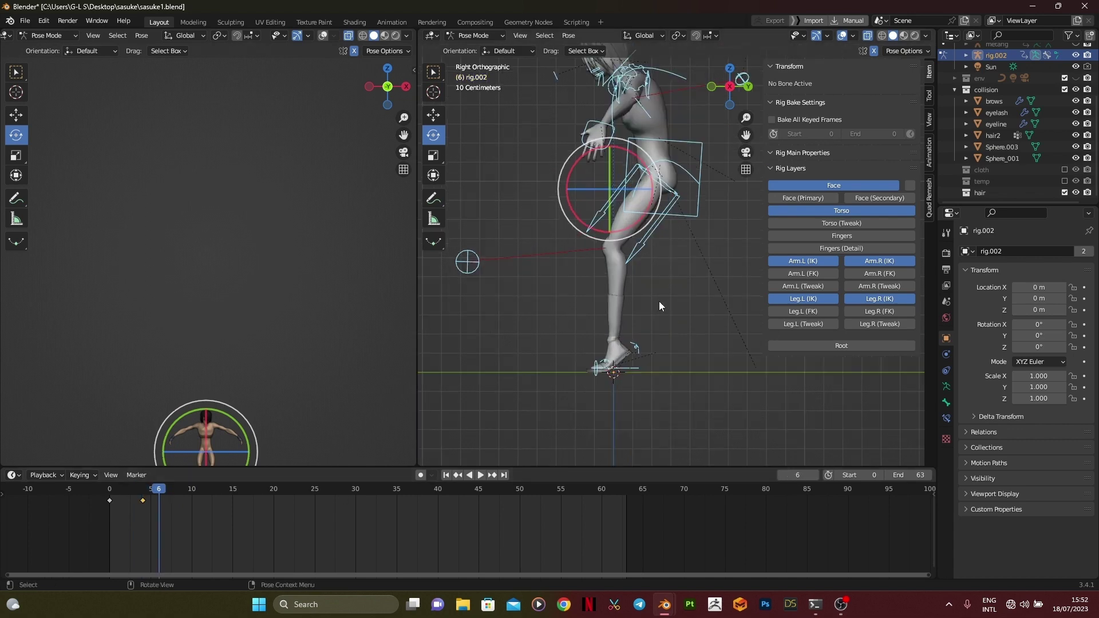
- Move the torso control down and forward by about 0.5 m in right side view to form a crouch
click(643, 138)
scroll(680, 205, down, 2)
key(g)
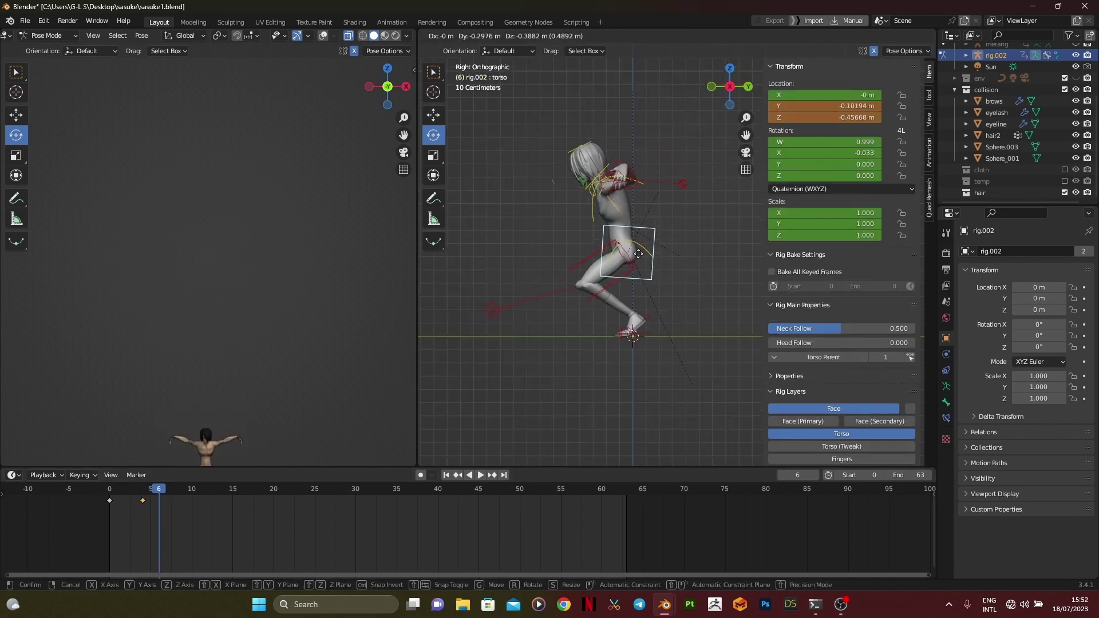
click(638, 262)
- Move the left knee's IK pole target outward along X
middle_drag(638, 269, 767, 346)
scroll(704, 344, down, 3)
middle_drag(681, 341, 687, 282)
click(635, 359)
key(g)
key(x)
click(664, 364)
- Rotate the left foot's IK control slightly about the global Z axis
scroll(615, 327, up, 5)
scroll(682, 292, up, 1)
click(556, 410)
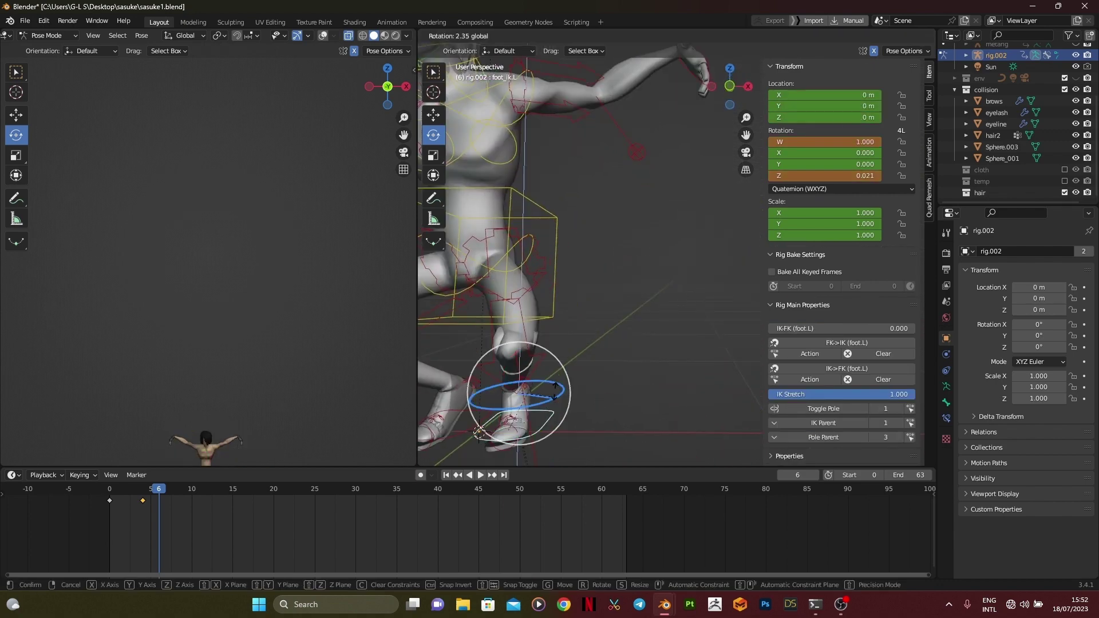
drag(555, 373, 554, 371)
scroll(555, 372, down, 4)
- Tilt the torso control forward in left side view, redoing the first rotation attempt
middle_drag(558, 375, 616, 246)
scroll(690, 335, down, 2)
scroll(614, 243, up, 1)
click(604, 246)
click(719, 91)
click(712, 86)
shift+middle_drag(660, 307, 536, 323)
scroll(573, 309, up, 2)
drag(657, 256, 657, 283)
middle_drag(659, 285, 616, 274)
key(ctrl+z)
drag(601, 252, 612, 272)
- Move the left hand's IK control to about X -0.173 m, Y -0.278 m and Z -0.510 m using front and right side views
middle_drag(652, 295, 544, 306)
scroll(618, 246, up, 2)
click(729, 106)
click(720, 92)
scroll(675, 226, down, 2)
key(g)
click(624, 295)
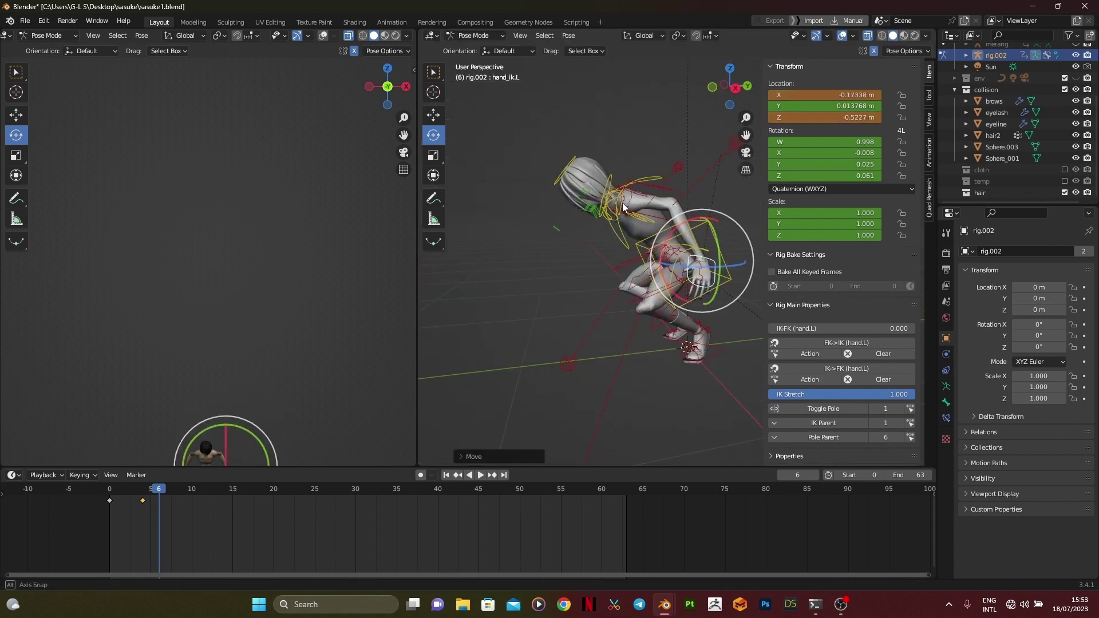
click(733, 89)
scroll(712, 275, up, 1)
key(g)
click(667, 266)
- Adjust the torso's tilt and rotate the chest control to about W 0.847, X 0.531 in right side view
scroll(682, 264, down, 3)
shift+middle_drag(687, 279, 621, 326)
scroll(627, 319, up, 3)
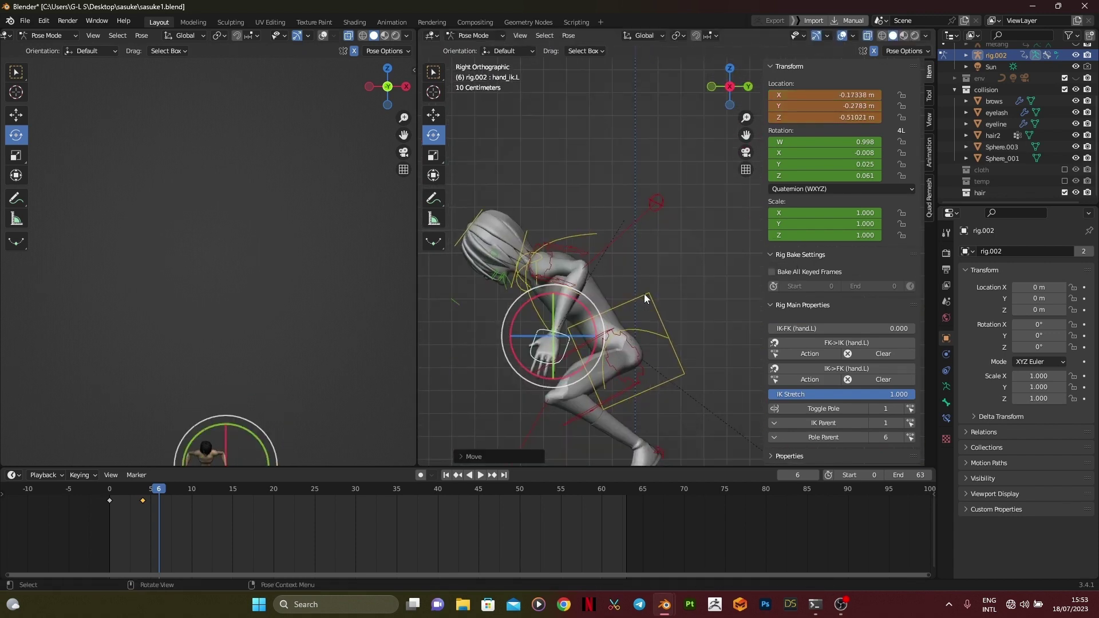
click(645, 296)
drag(588, 332, 558, 309)
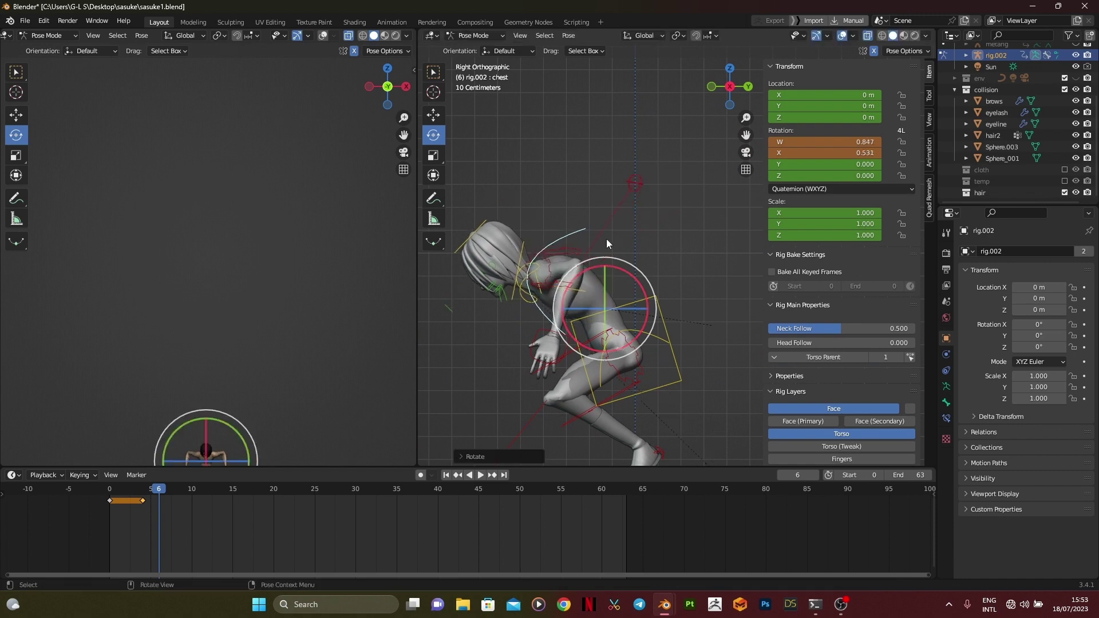
- Move the left elbow's pole target to about X -0.015 m, Y -0.453 m and Z -0.234 m in right side view
scroll(607, 241, down, 3)
middle_drag(607, 240, 624, 258)
click(648, 221)
click(739, 90)
key(g)
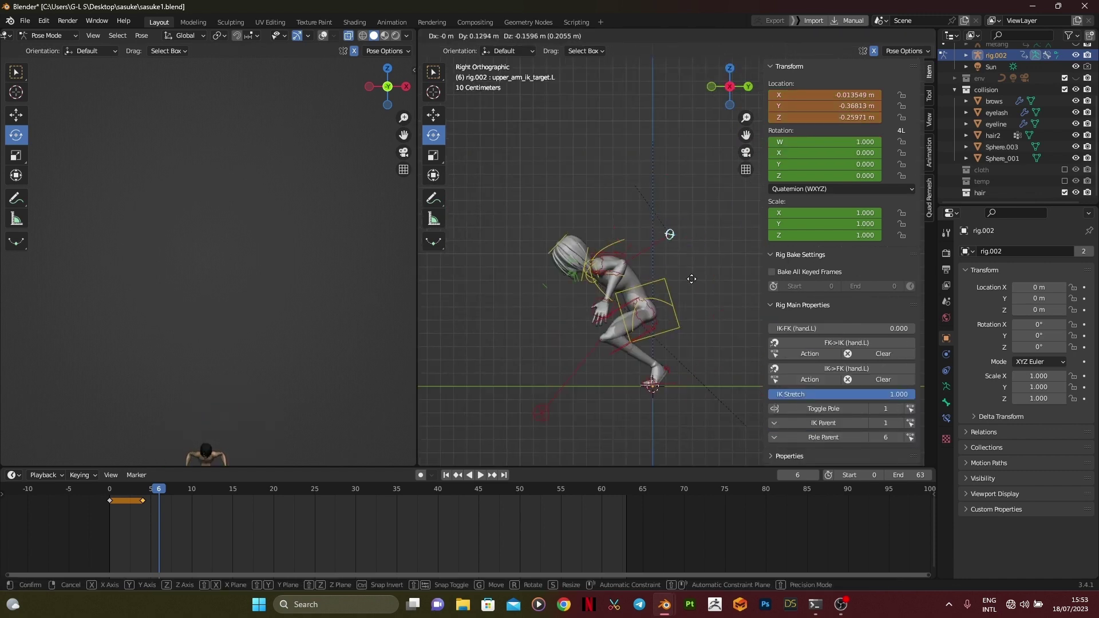
click(646, 363)
- Rotate the torso control to about W 0.989, X 0.147 and move it to about Y -0.035 m, Z -0.569 m in left side view
key(KP_1)
click(712, 87)
scroll(572, 262, up, 2)
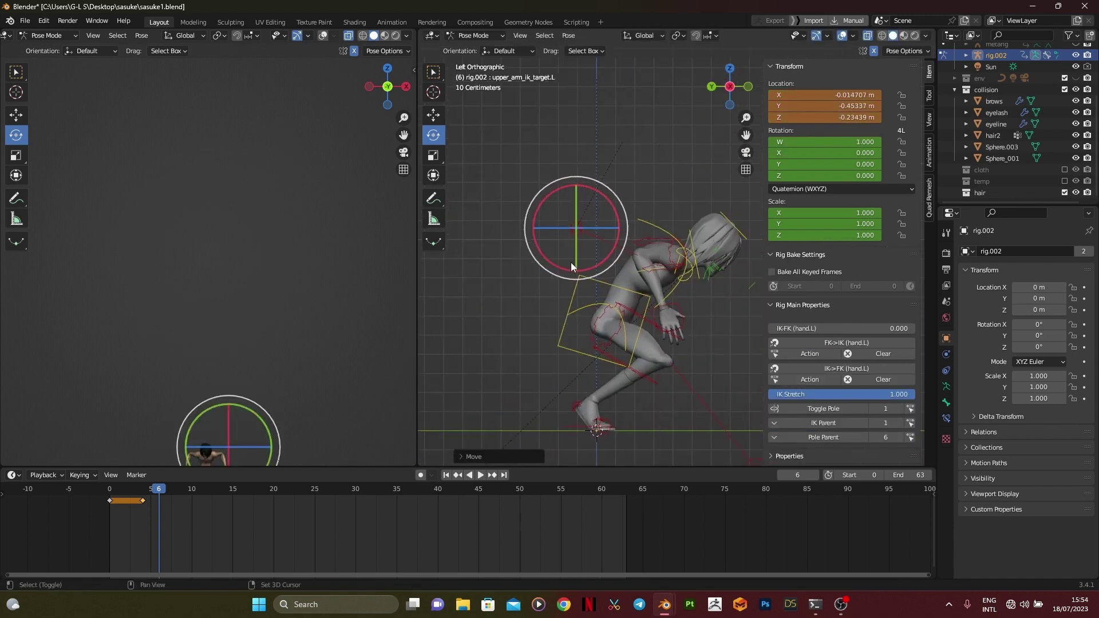
click(560, 288)
drag(627, 313, 668, 275)
key(r)
click(686, 277)
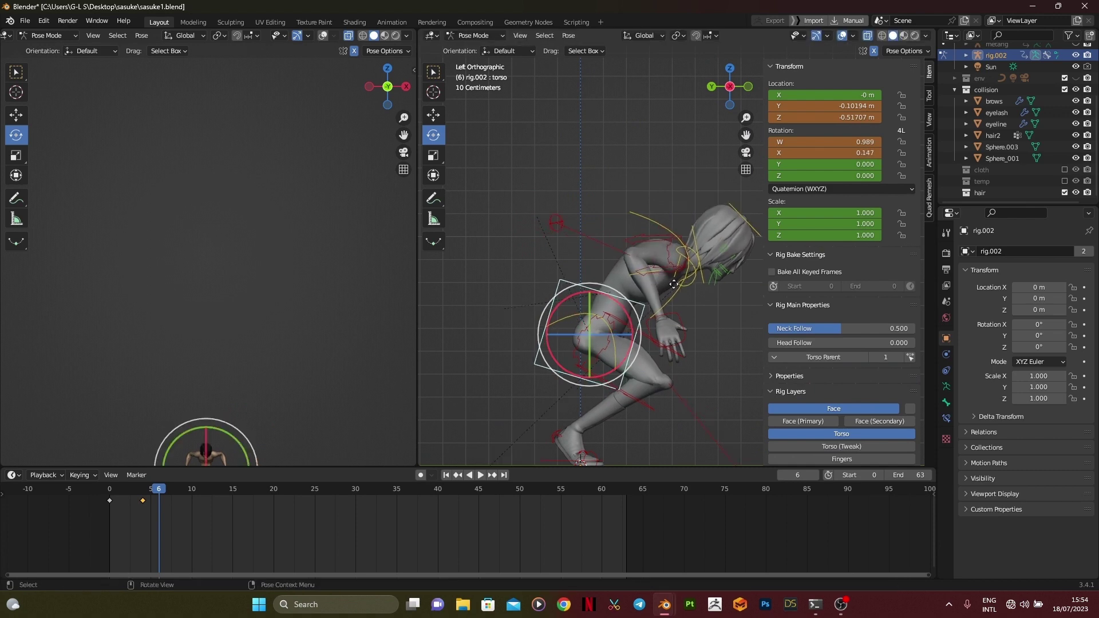
key(g)
click(669, 289)
- Move the left hand's IK control to about X -0.128 m, Z -0.570 m and rotate it to about W 0.992, Z -0.118
middle_drag(670, 288, 588, 274)
key(KP_1)
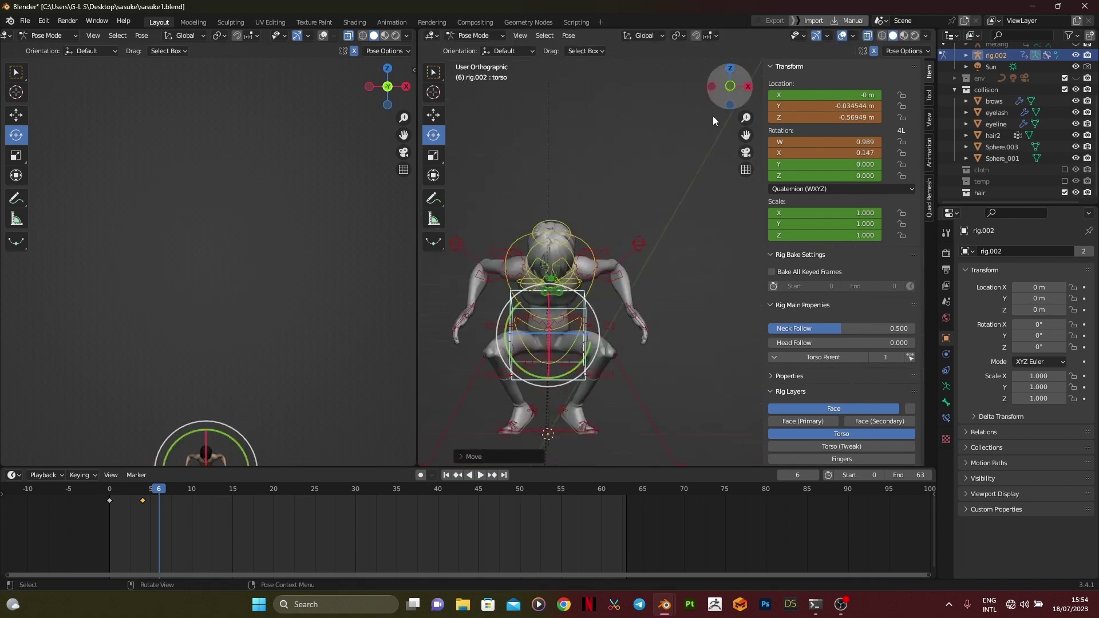
click(611, 329)
click(664, 312)
mouse_move(664, 312)
middle_down()
mouse_move(680, 287)
mouse_move(651, 309)
middle_up()
key(ctrl+z)
drag(603, 279, 586, 298)
mouse_move(601, 304)
middle_down()
mouse_move(684, 329)
mouse_move(614, 320)
middle_up()
click(739, 87)
key(g)
click(697, 321)
- Rotate the head and neck controls in right side view
scroll(615, 320, up, 5)
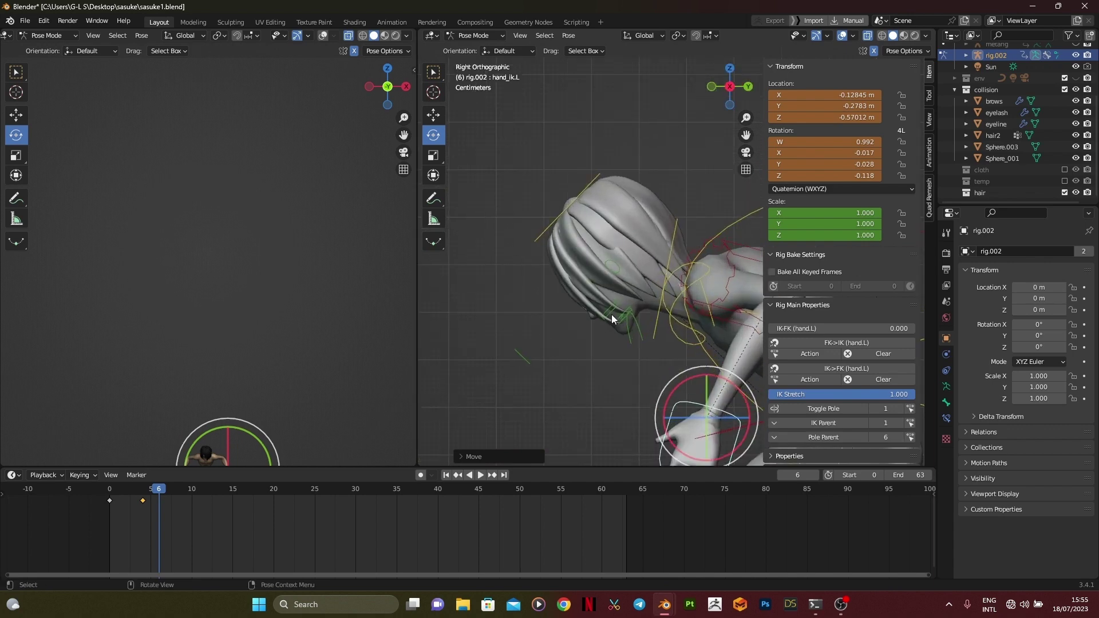
click(563, 214)
drag(598, 249, 593, 263)
click(671, 252)
drag(668, 251, 656, 273)
- Refine the head's rotation in left side view, with the neck control at about W 0.986, X 0.168
scroll(658, 486, down, 1)
middle_drag(647, 346, 606, 333)
click(703, 279)
key(ctrl+KP_3)
shift+middle_drag(702, 280, 609, 293)
scroll(601, 298, up, 3)
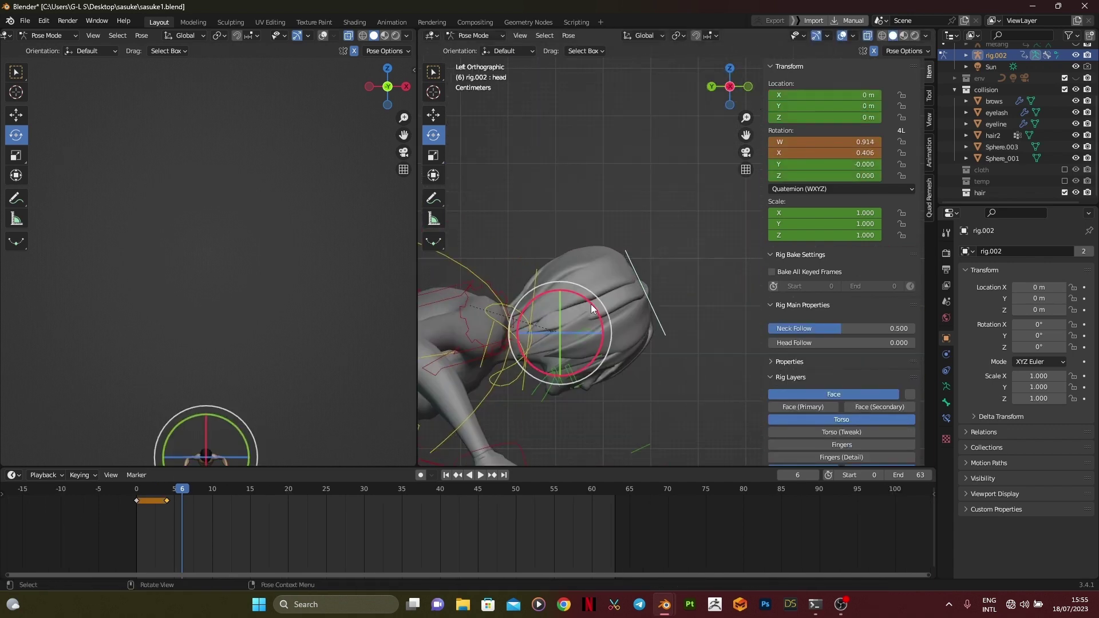
drag(592, 307, 534, 292)
- Raise the left knee's pole target in right side view
scroll(573, 295, down, 4)
middle_drag(621, 299, 491, 418)
scroll(590, 353, down, 4)
click(741, 87)
scroll(672, 365, up, 4)
drag(658, 373, 690, 410)
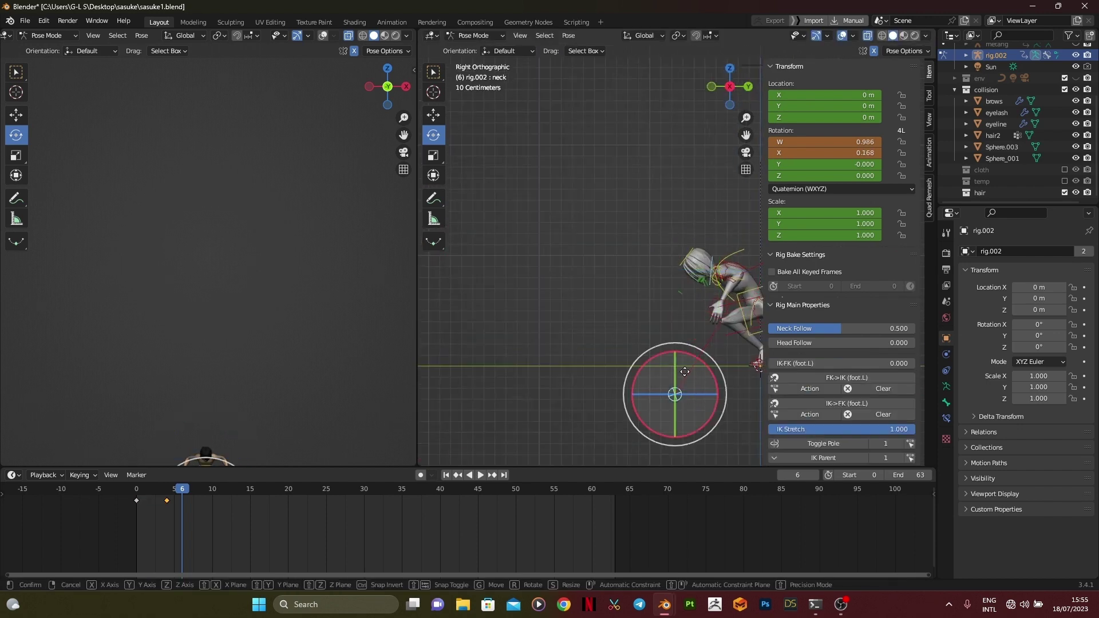
key(g)
click(647, 354)
- Keyframe all controls at frame 6 and step through the keyed poses to check them
middle_drag(647, 353, 667, 400)
key(a)
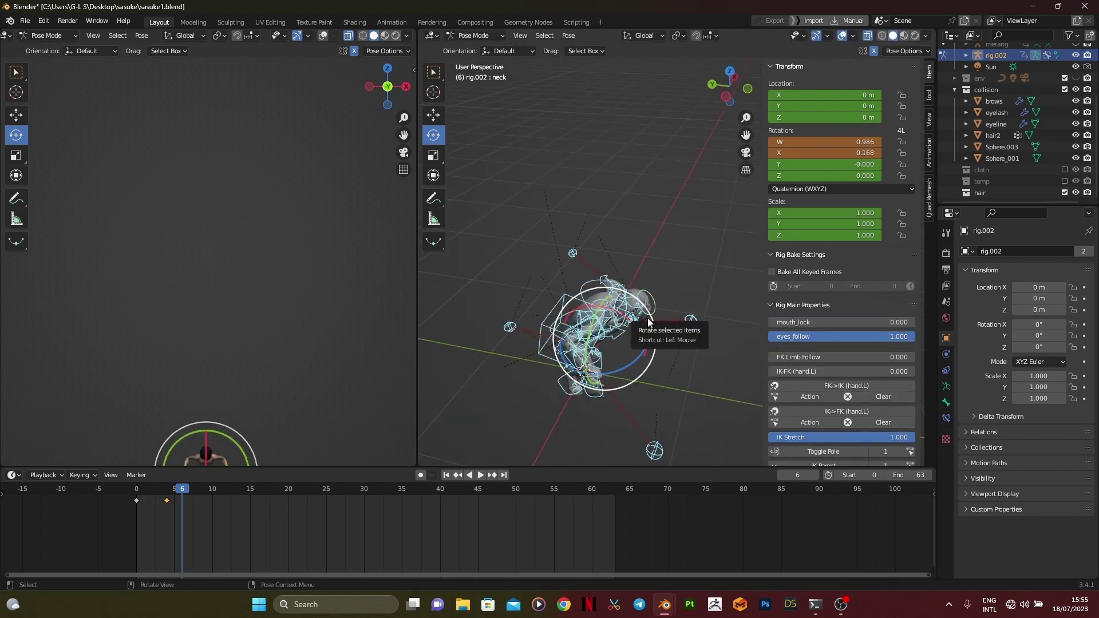
key(i)
click(458, 475)
middle_drag(630, 337, 507, 309)
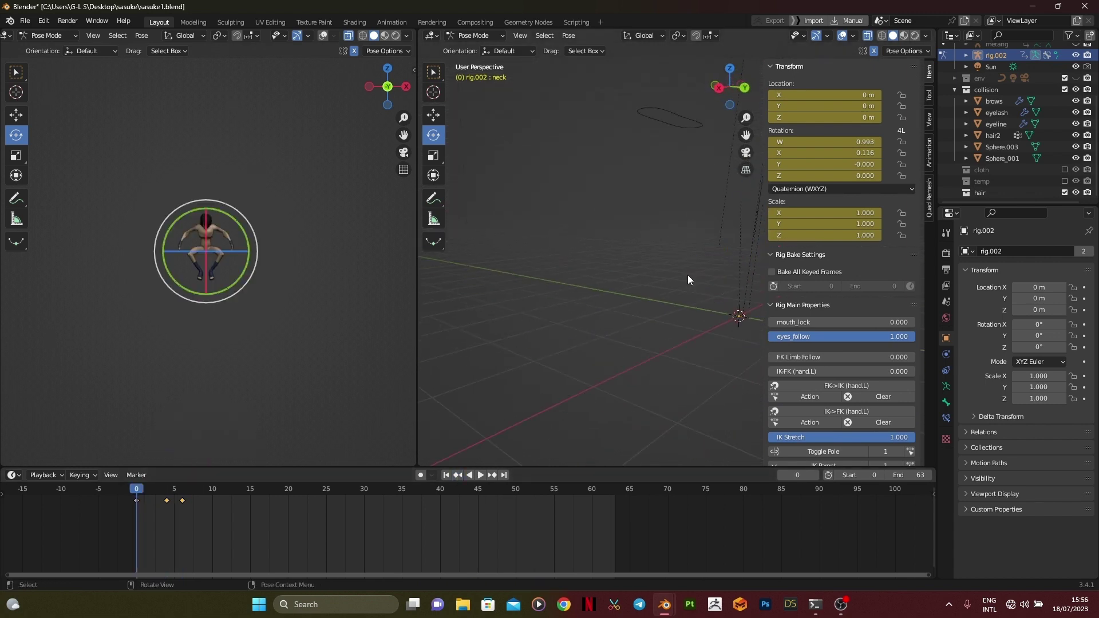
click(493, 476)
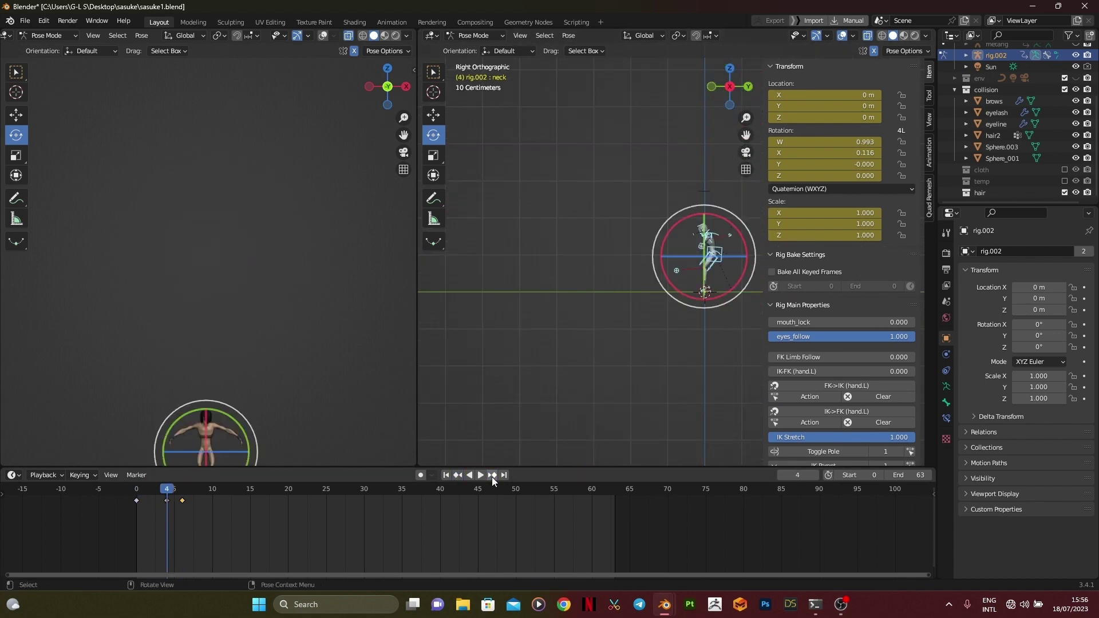
middle_drag(598, 307, 606, 334)
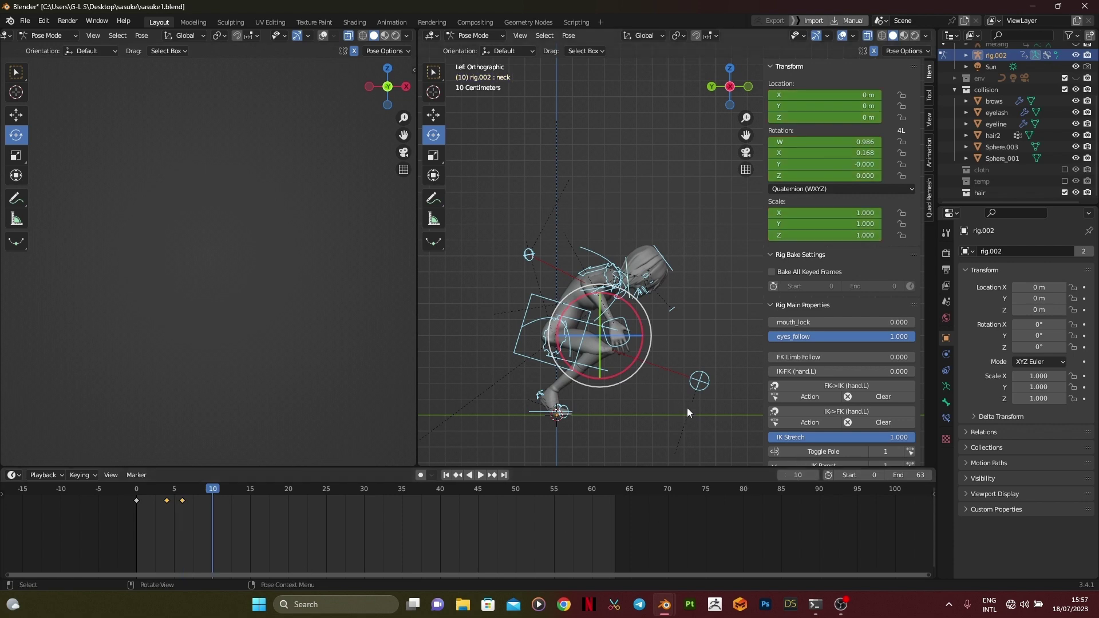
- At frame 10, rotate the torso control to about W 0.998, X 0.068 and the chest to about W 0.889, X 0.458
scroll(682, 403, up, 1)
click(558, 319)
drag(560, 317, 558, 298)
middle_drag(555, 287, 566, 258)
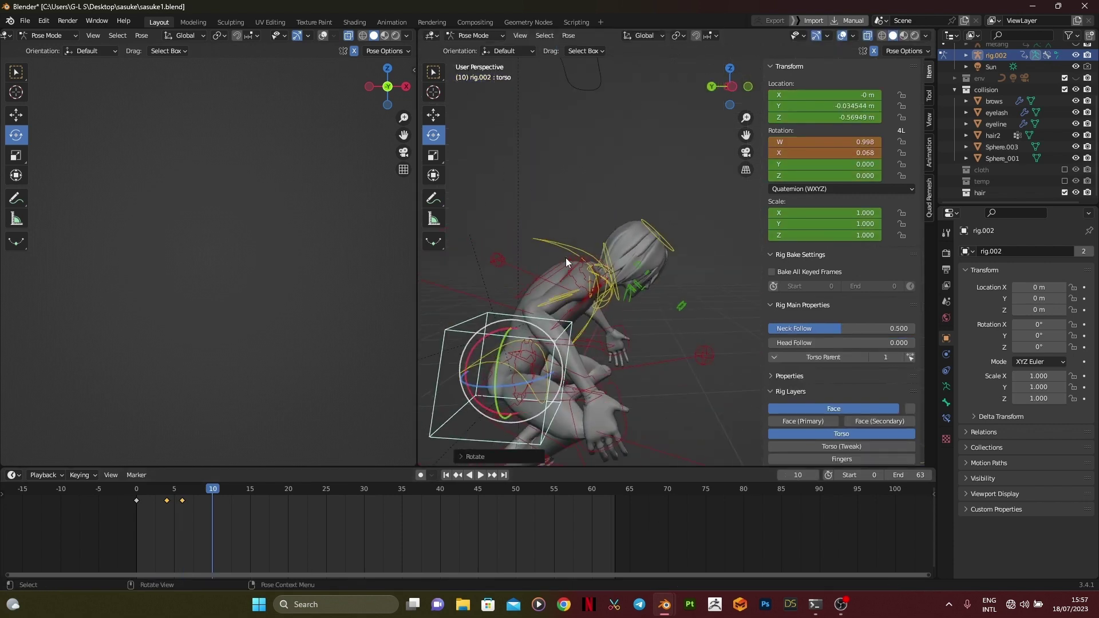
click(565, 257)
drag(488, 302, 507, 284)
middle_drag(524, 283, 432, 293)
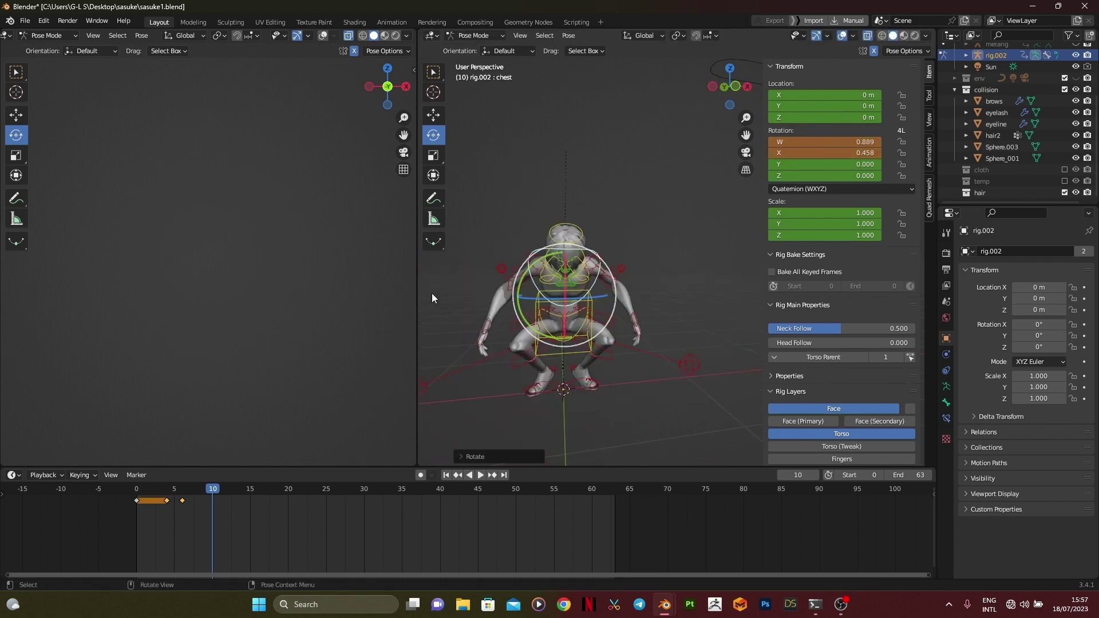
- Rotate the neck control and turn the head control to about W 0.997, X 0.076 in left side view
key(ctrl+KP_3)
scroll(624, 253, up, 4)
click(527, 233)
mouse_move(500, 231)
mouse_down()
mouse_move(490, 241)
mouse_move(516, 239)
mouse_up()
click(584, 180)
middle_drag(524, 312, 431, 326)
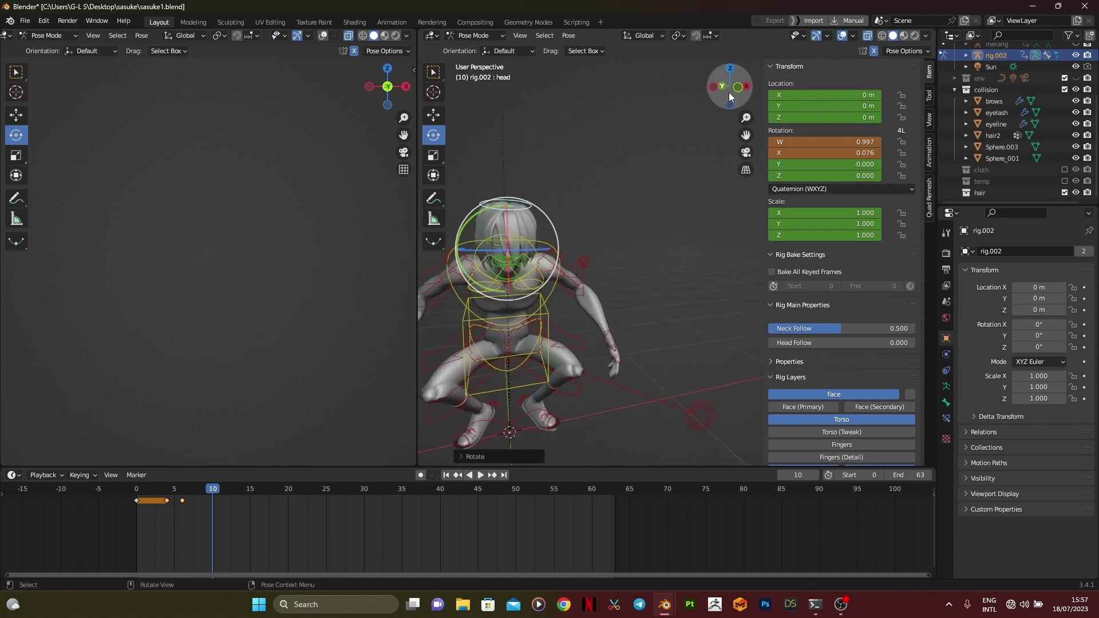
- Rotate the shoulder.L control to about X 8.67°, Y 7.36° and Z -10.8° in front view
click(737, 88)
scroll(676, 370, up, 1)
click(608, 390)
drag(560, 361, 574, 356)
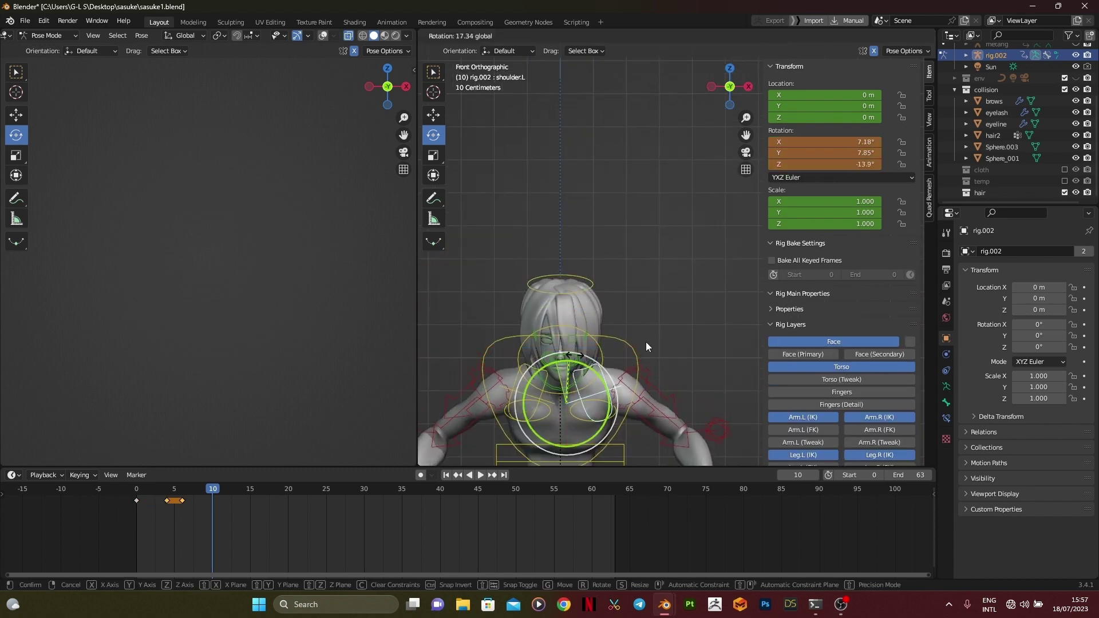
drag(646, 341, 685, 342)
middle_drag(669, 298, 573, 323)
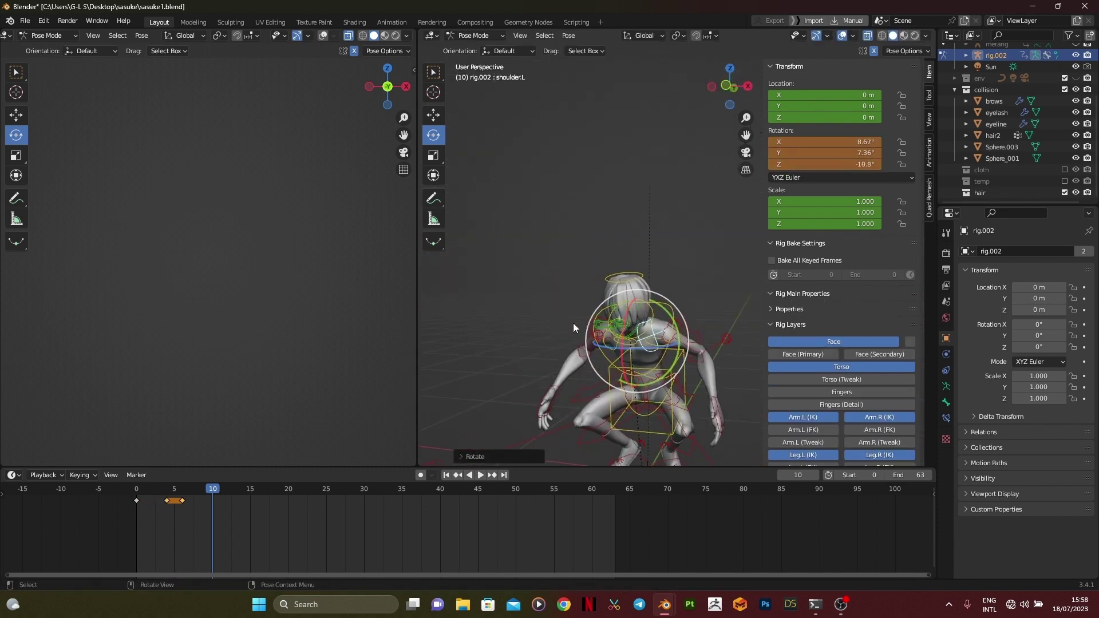
- Lower the left elbow's pole target by about 0.12 m in front view
click(727, 85)
click(702, 348)
key(g)
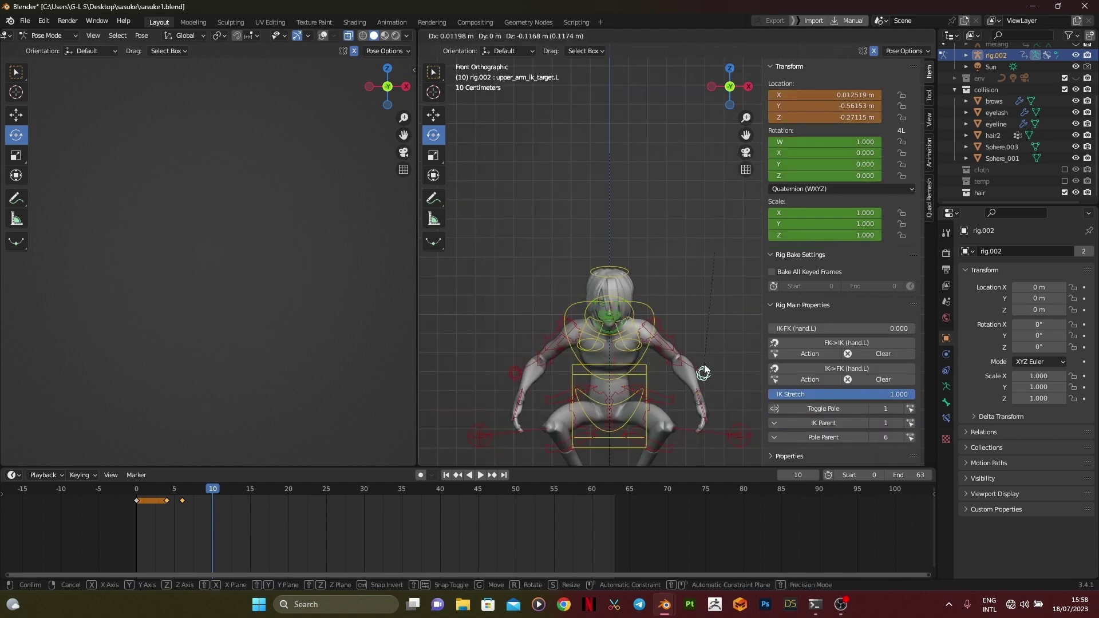
click(705, 369)
- Rotate the left hand's IK control to about W 0.955, Z -0.285 and move it along X to about -0.175 m
click(701, 400)
drag(738, 382, 741, 394)
mouse_move(739, 392)
middle_down()
mouse_move(673, 396)
mouse_move(731, 401)
mouse_move(755, 384)
middle_up()
key(g)
key(x)
click(709, 373)
- Keyframe the location, rotation and scale of all controls at frame 10
scroll(696, 393, down, 2)
key(a)
key(i)
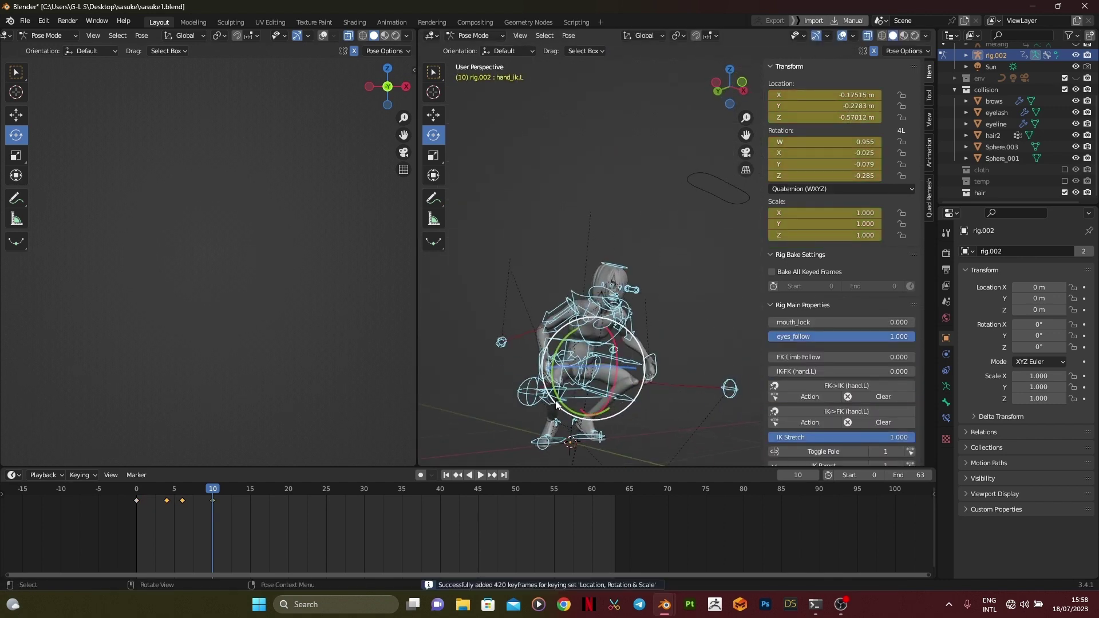
- Raise the torso control along Z to about -0.526 m at frame 10 and keyframe all controls
click(464, 475)
click(497, 474)
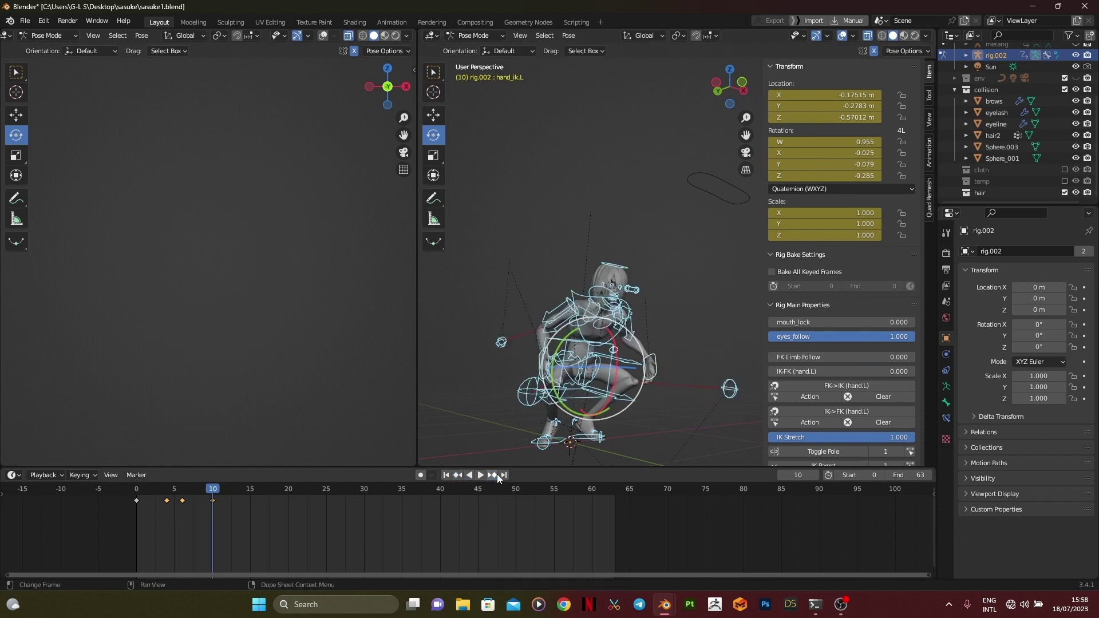
click(717, 83)
click(520, 379)
key(g)
key(z)
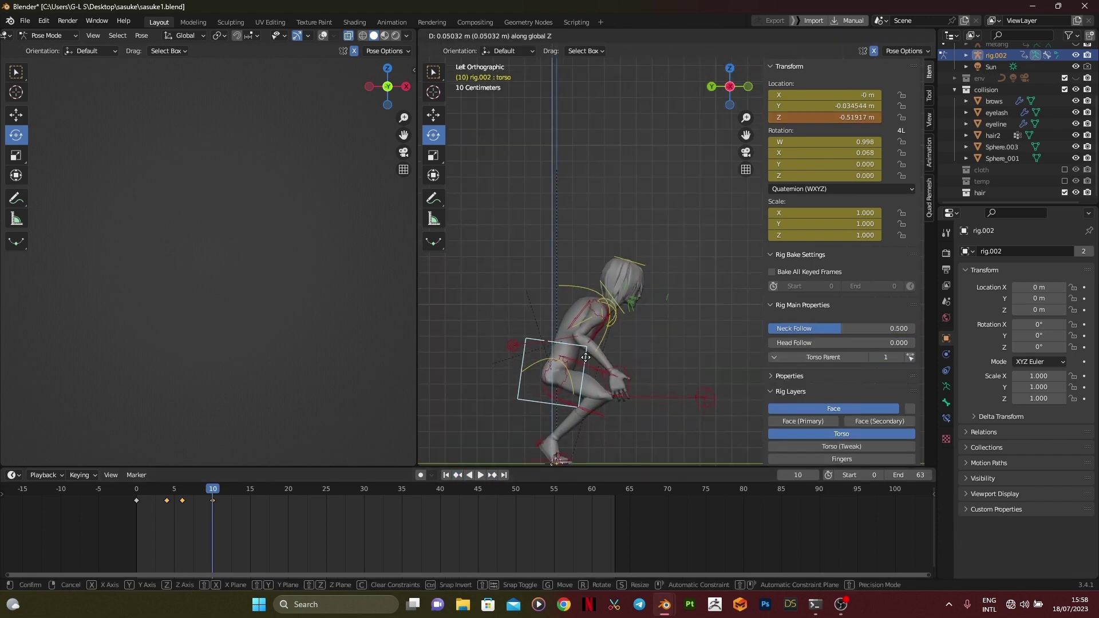
click(619, 338)
key(a)
key(i)
- Step back and forth through the pose keyframes and examine the landing and the frame 10 crouch from several angles
click(463, 476)
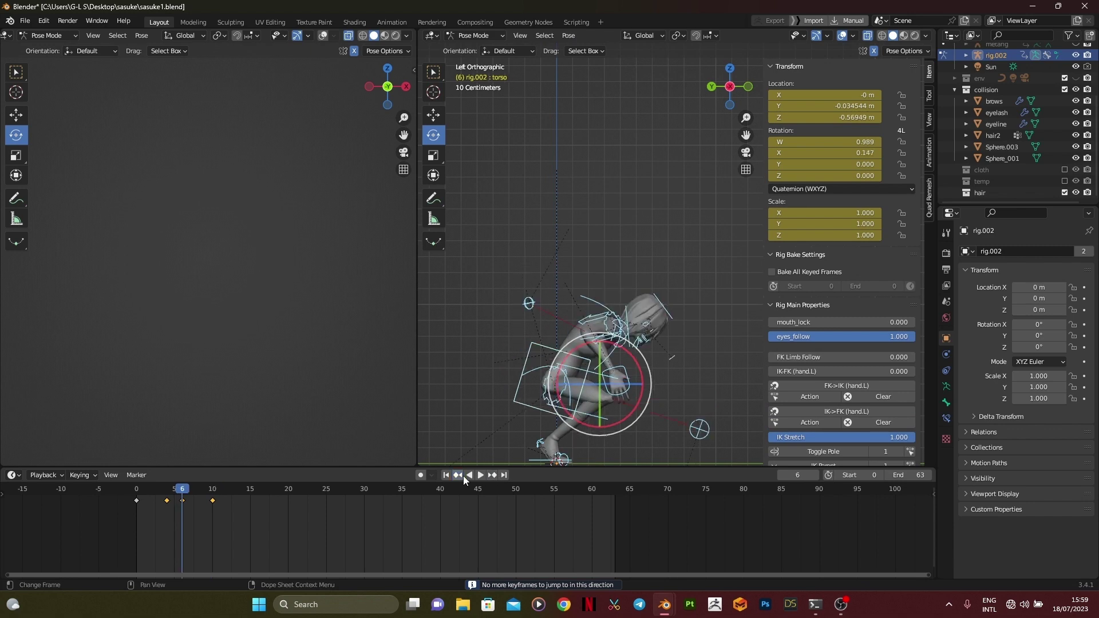
click(463, 475)
click(463, 475)
click(492, 476)
click(493, 478)
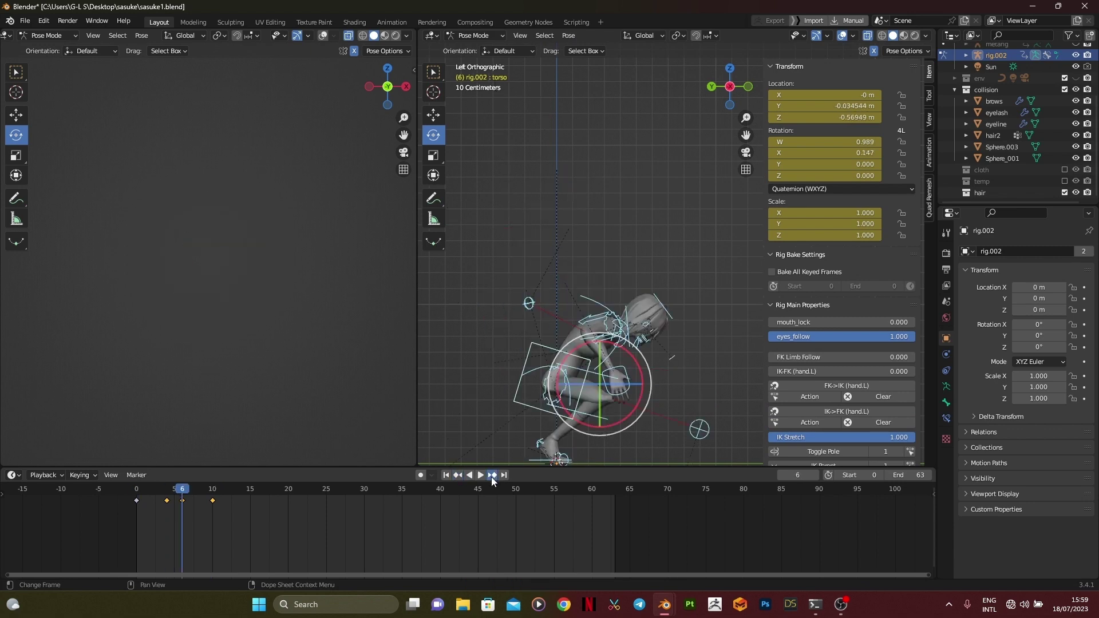
click(493, 478)
middle_drag(682, 343, 590, 347)
scroll(587, 366, up, 4)
click(734, 81)
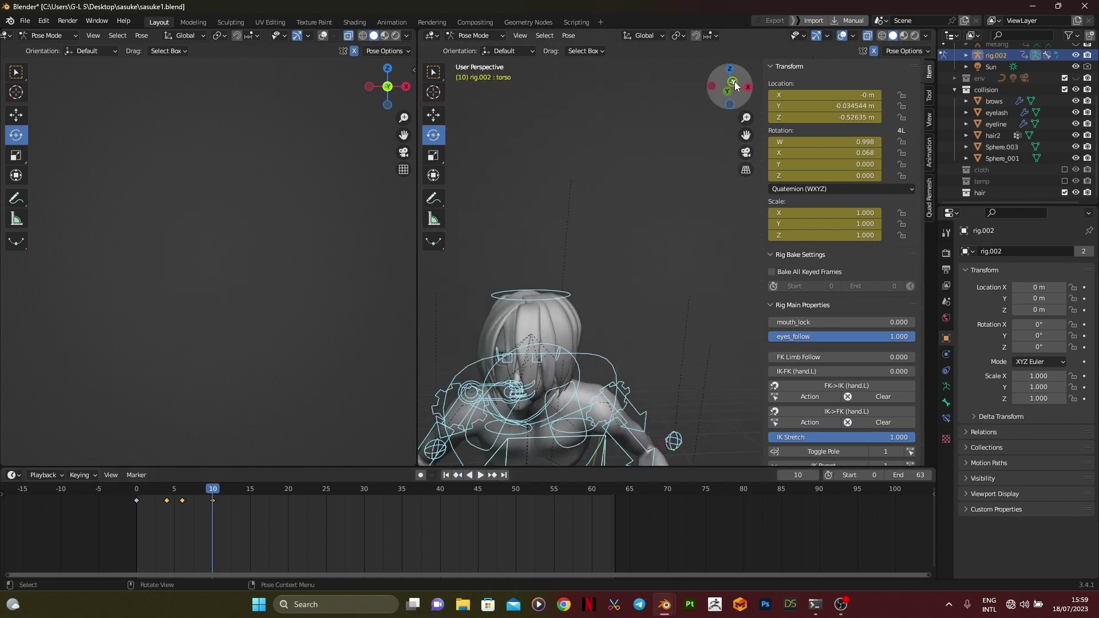
scroll(612, 311, up, 5)
scroll(584, 328, down, 4)
middle_drag(585, 328, 656, 314)
scroll(656, 313, down, 3)
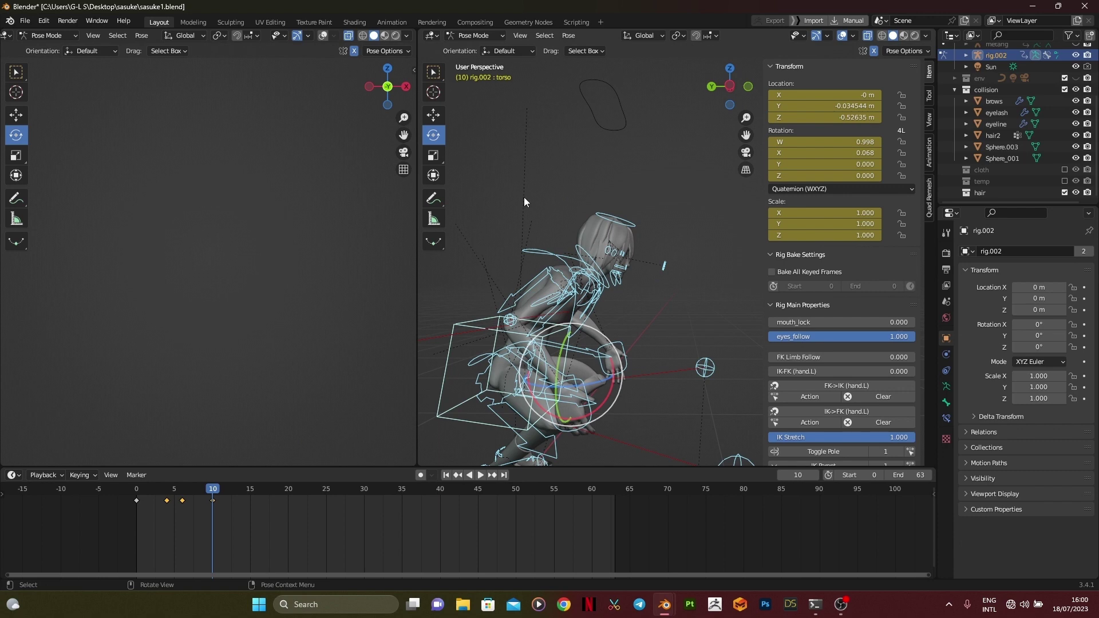
- Set the scene's end frame to 70 and duplicate the frame 10 pose keyframes to frame 70
text(0)
key(Return)
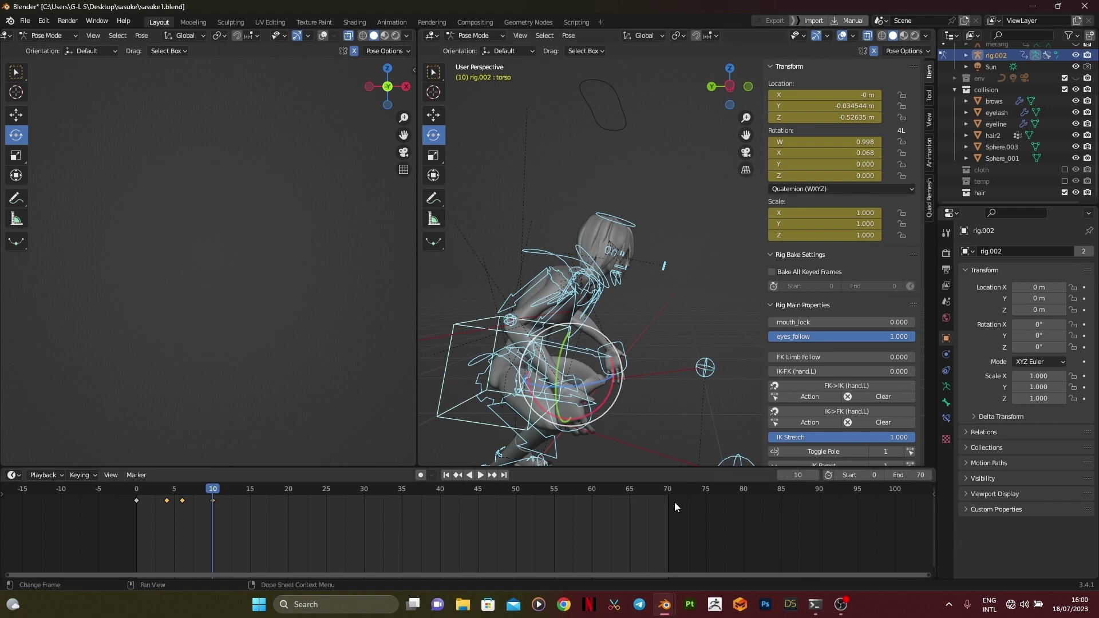
key(shift+d)
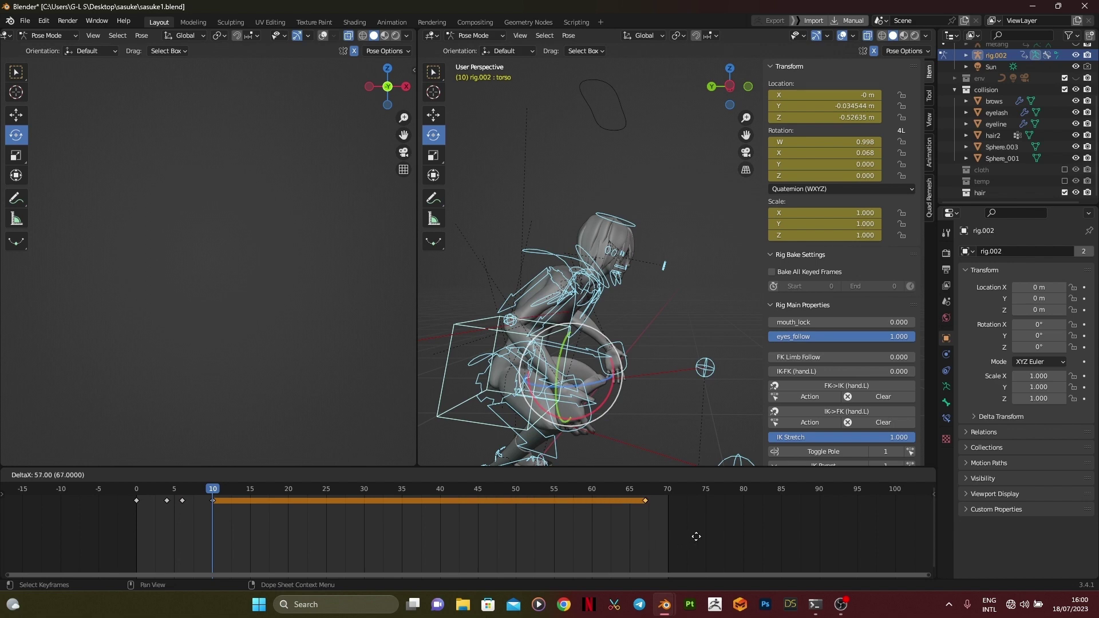
click(704, 535)
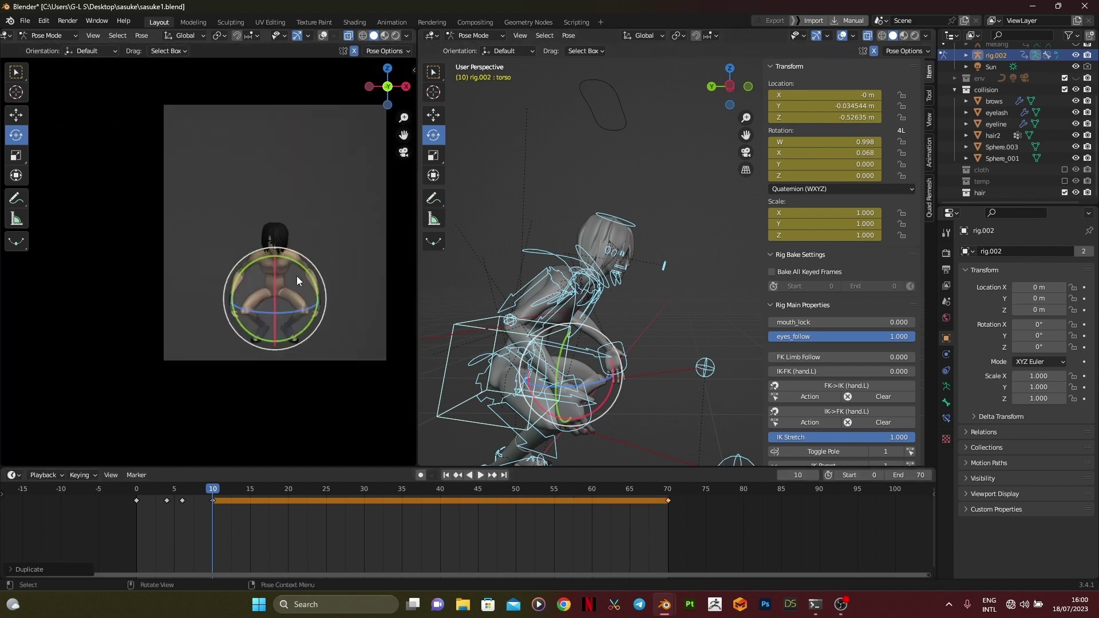
- Switch the rig to Object Mode, look through the camera and show the env collection in the viewport
key(ctrl+Tab)
key(KP_0)
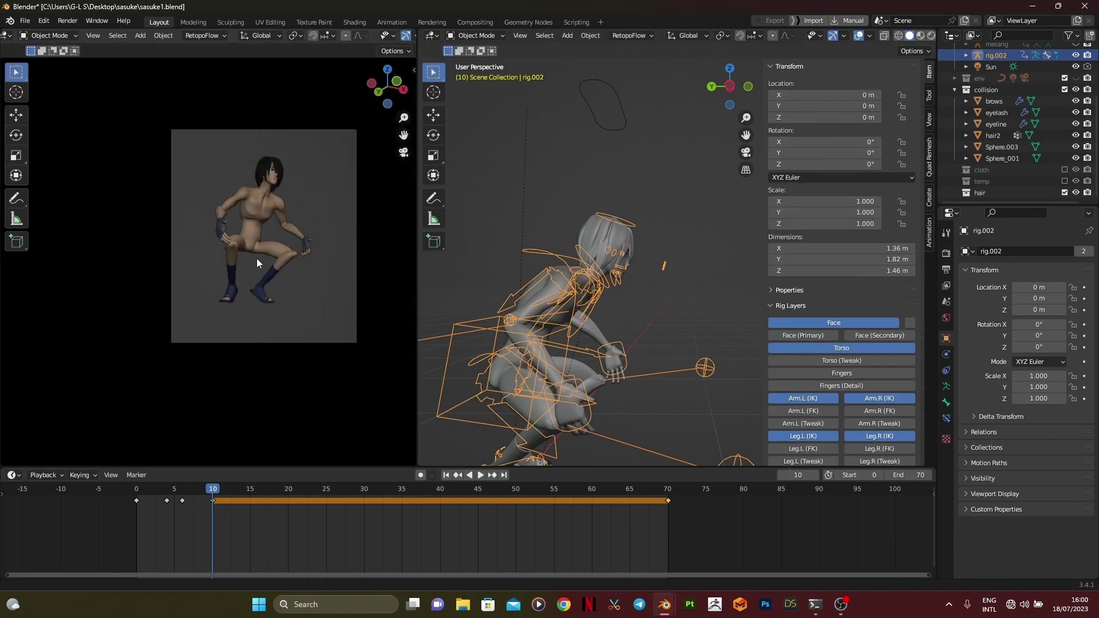
scroll(1002, 133, up, 4)
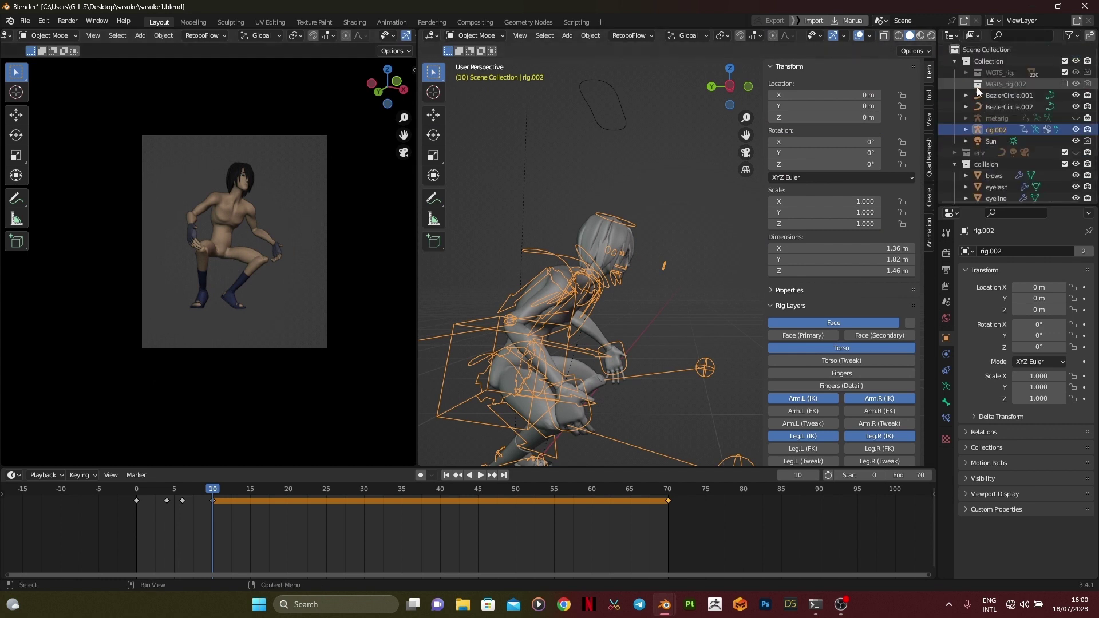
scroll(660, 172, down, 9)
shift+middle_drag(660, 172, 536, 175)
scroll(1075, 137, down, 1)
click(1075, 131)
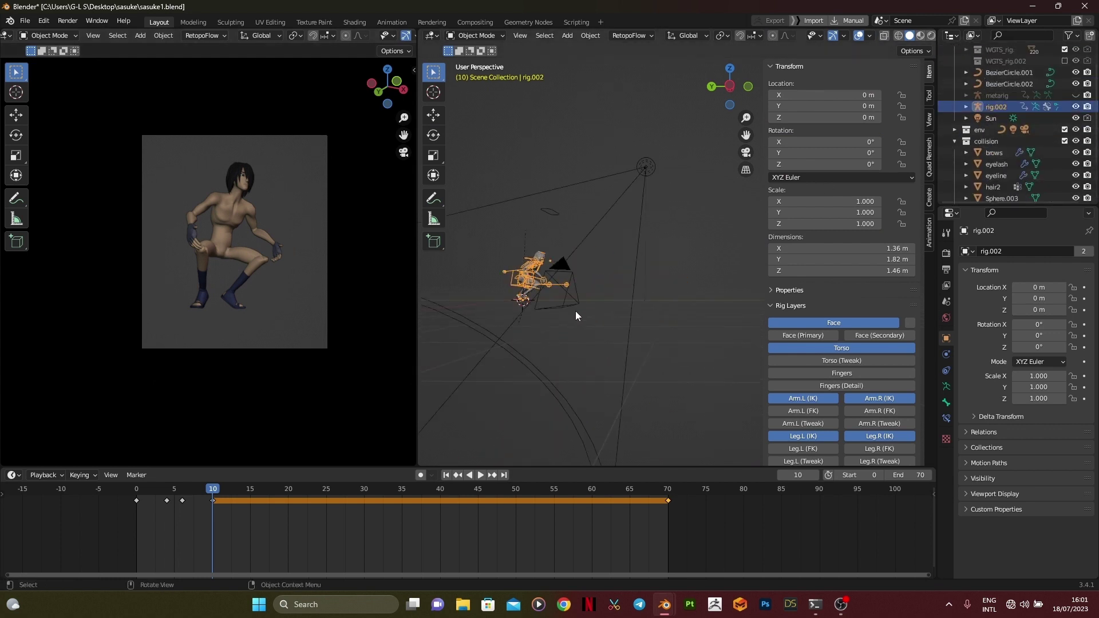
- Set Camera.002's focal length to 15 mm and move the camera upward along Z
click(575, 309)
click(946, 387)
drag(1044, 307, 1002, 306)
scroll(338, 359, up, 1)
key(g)
key(z)
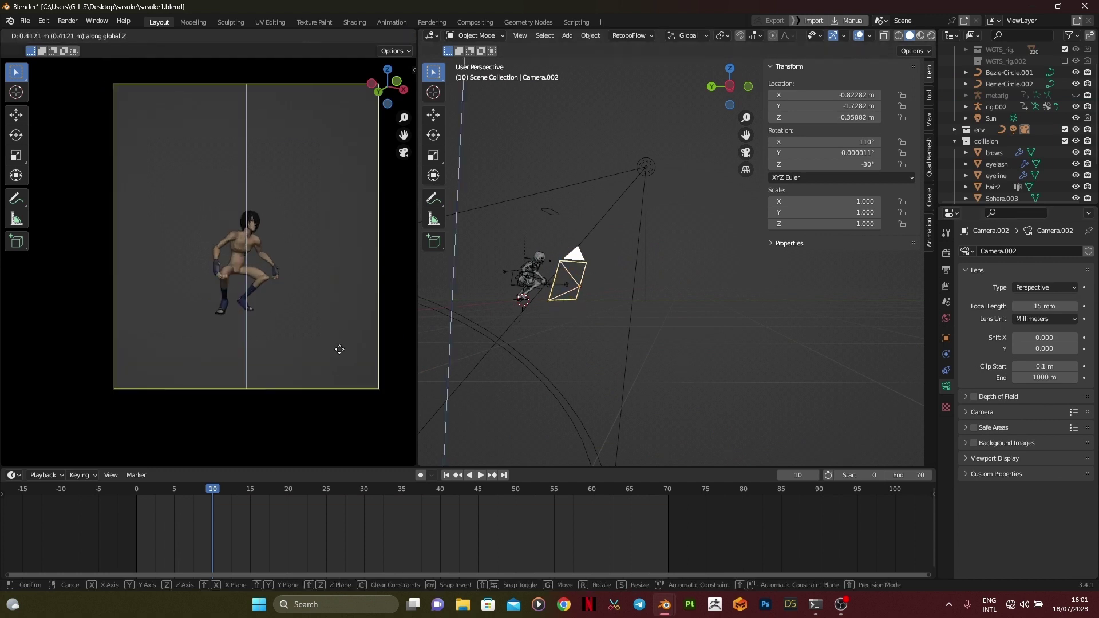
click(340, 346)
- Add a mesh plane at the character's feet and scale it to about 3.613 as a floor
key(shift+a)
mouse_move(631, 306)
click(671, 304)
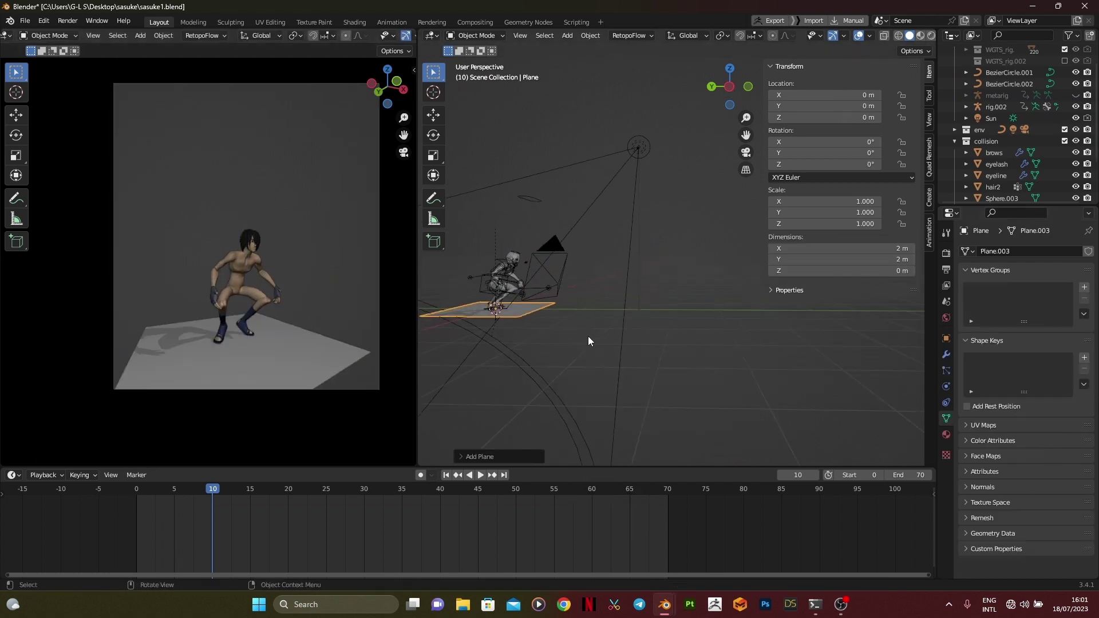
scroll(588, 335, up, 2)
click(730, 87)
key(s)
click(221, 326)
middle_drag(221, 326, 307, 335)
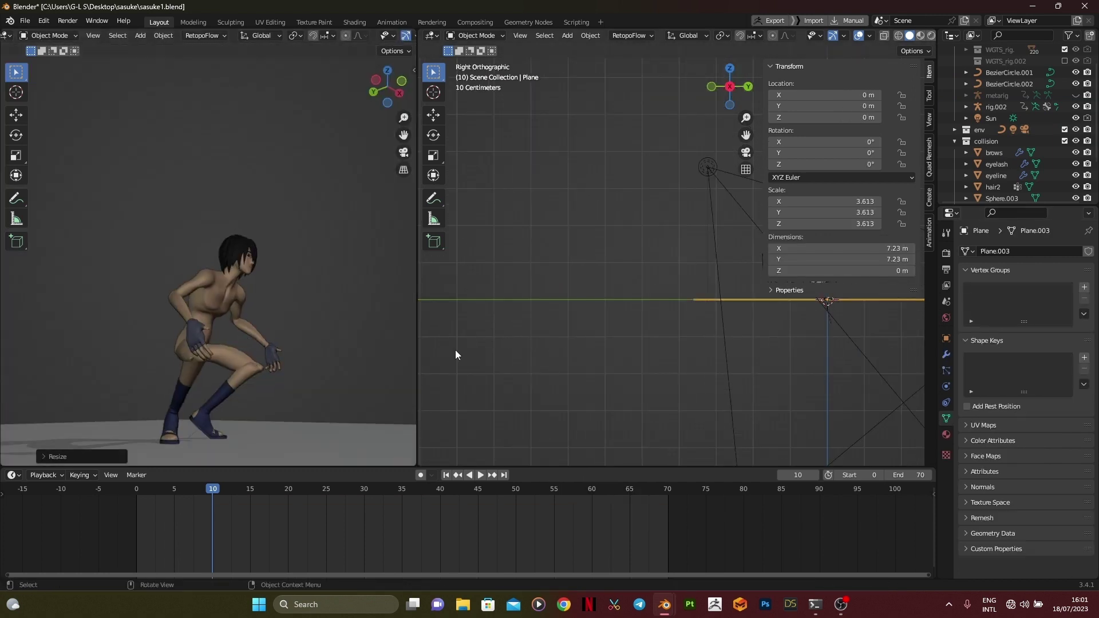
- Lower Camera.002 along Z to about 0.077 m in camera view
shift+middle_drag(573, 351, 454, 368)
click(658, 288)
key(KP_0)
key(g)
key(z)
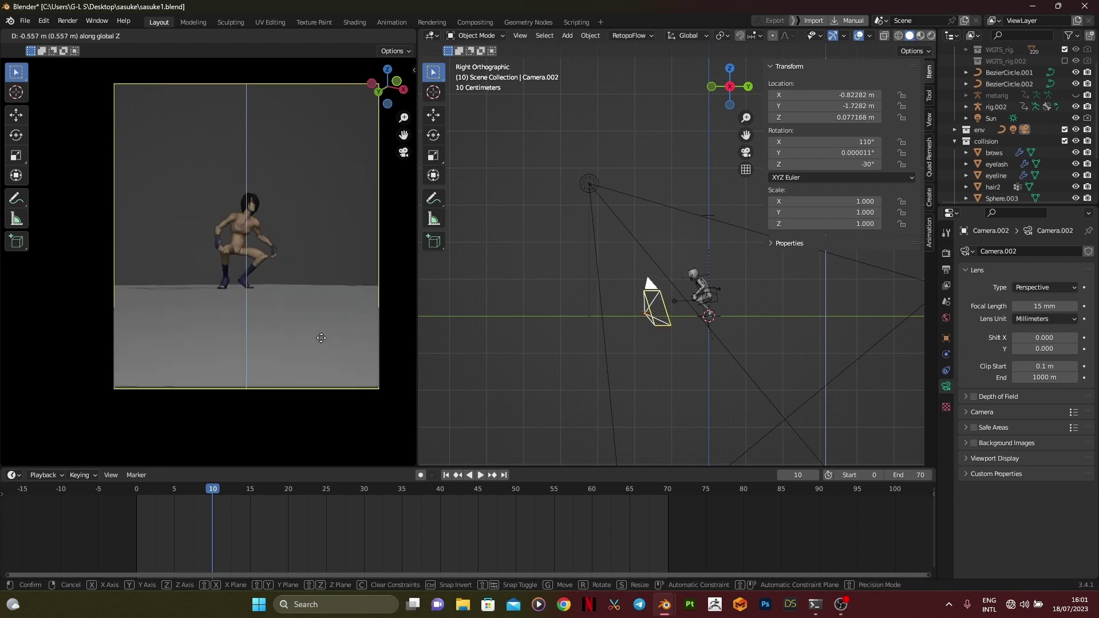
click(322, 336)
middle_drag(618, 320, 618, 337)
- Set the output resolution's height to about 1051 px
click(948, 269)
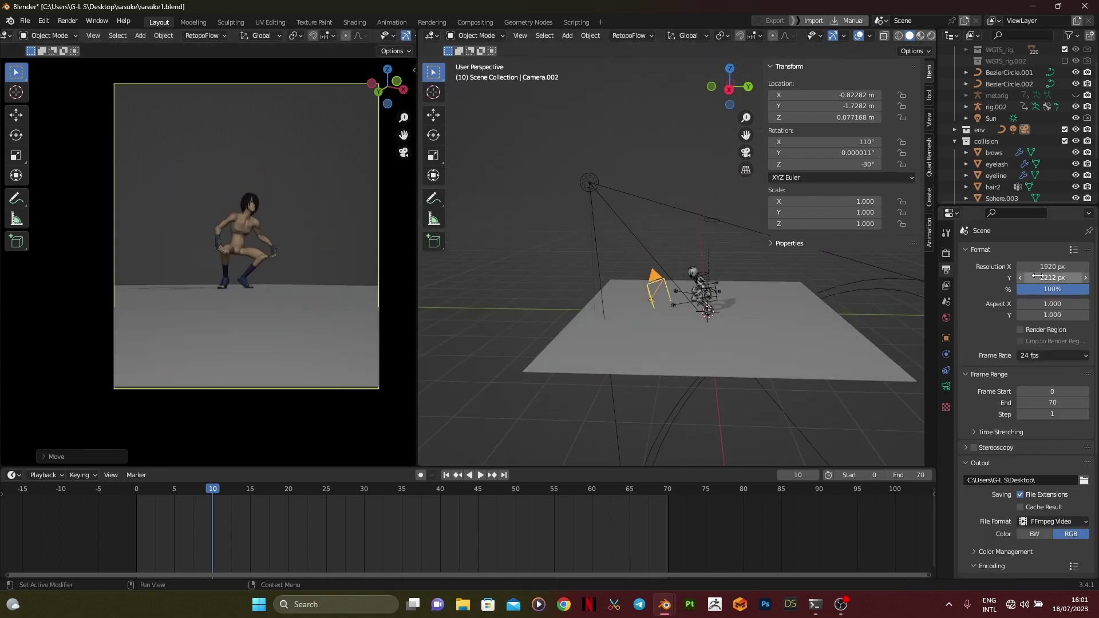
drag(1059, 278, 1018, 278)
scroll(332, 406, up, 3)
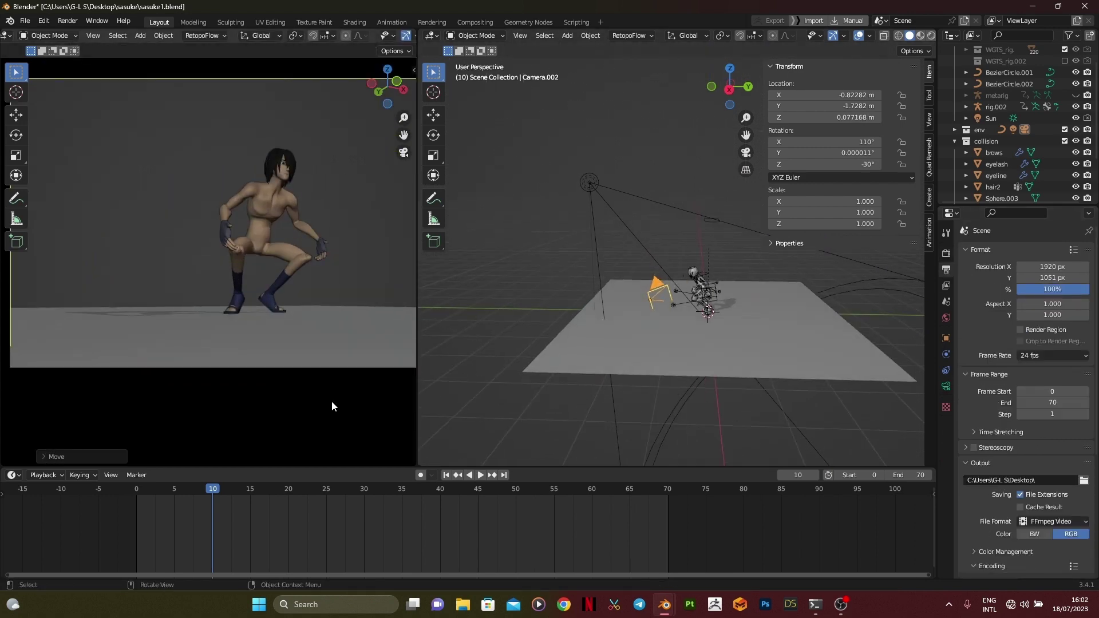
- Keyframe the camera's location, rotation and scale at frame 10, and again at frame 0 with it tilted upward about X
key(i)
click(842, 366)
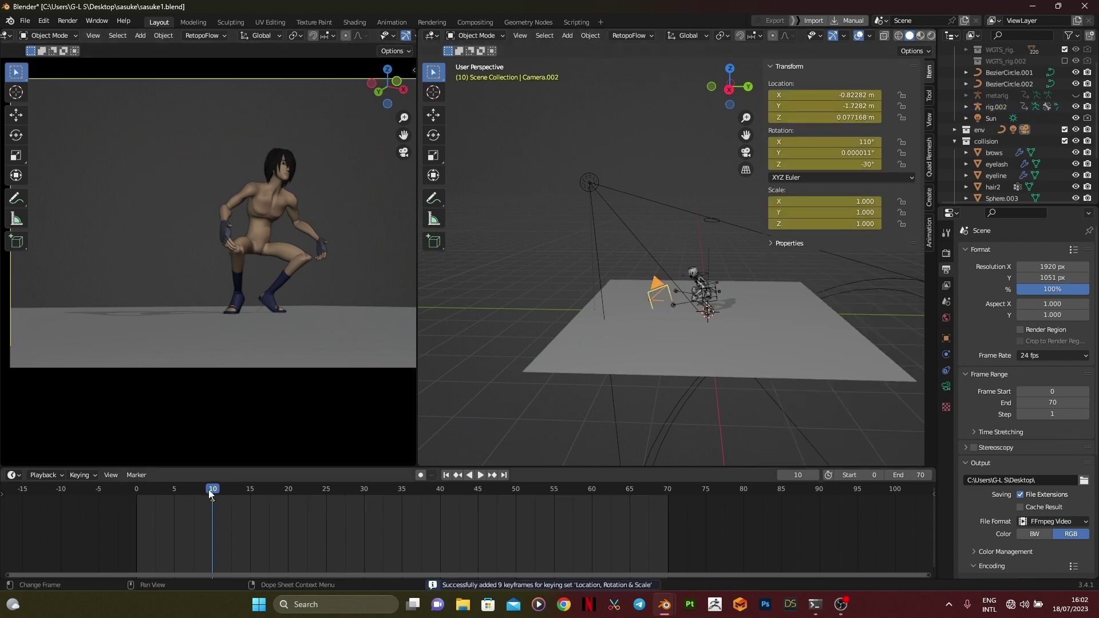
click(144, 507)
key(r)
key(x)
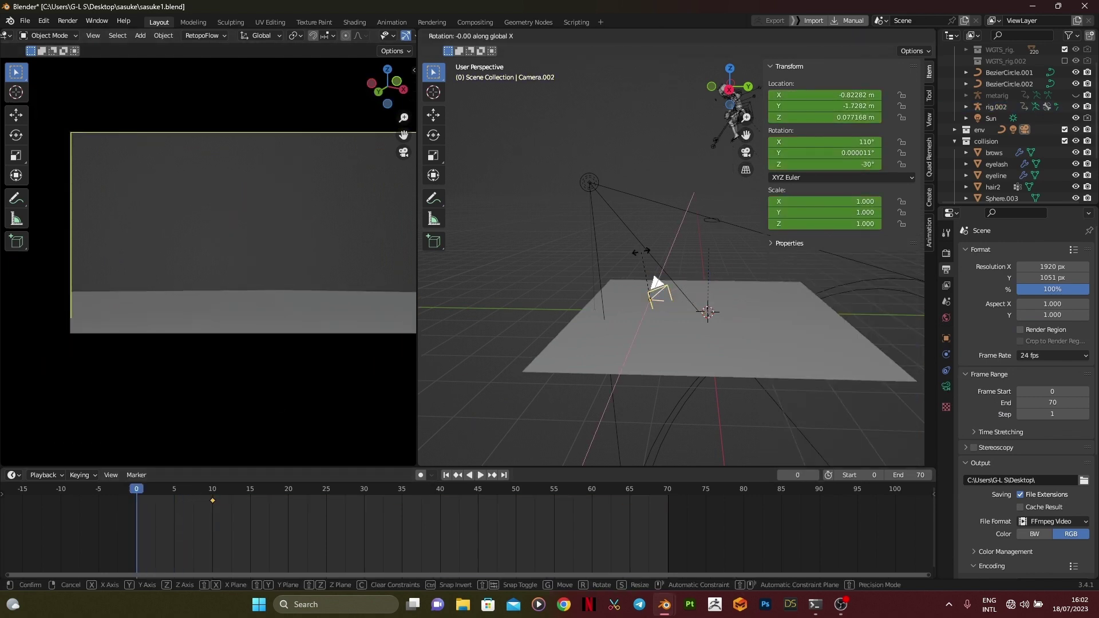
click(586, 215)
key(i)
click(586, 216)
- Play the shot and move the camera's frame 10 keyframe to frame 4
key(space)
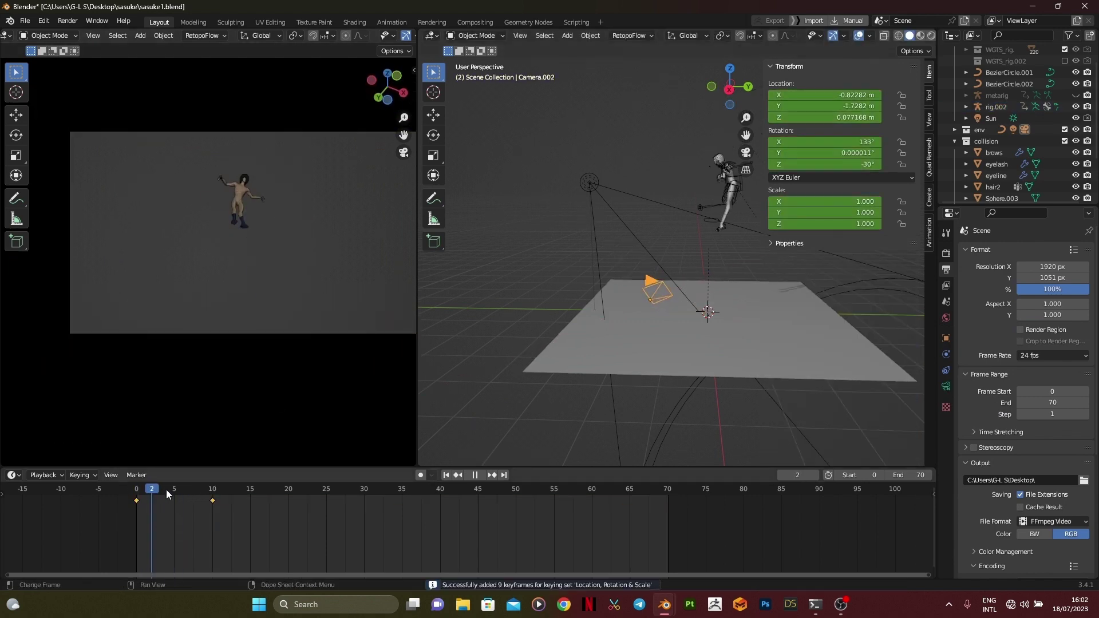
drag(216, 500, 174, 541)
click(166, 554)
key(g)
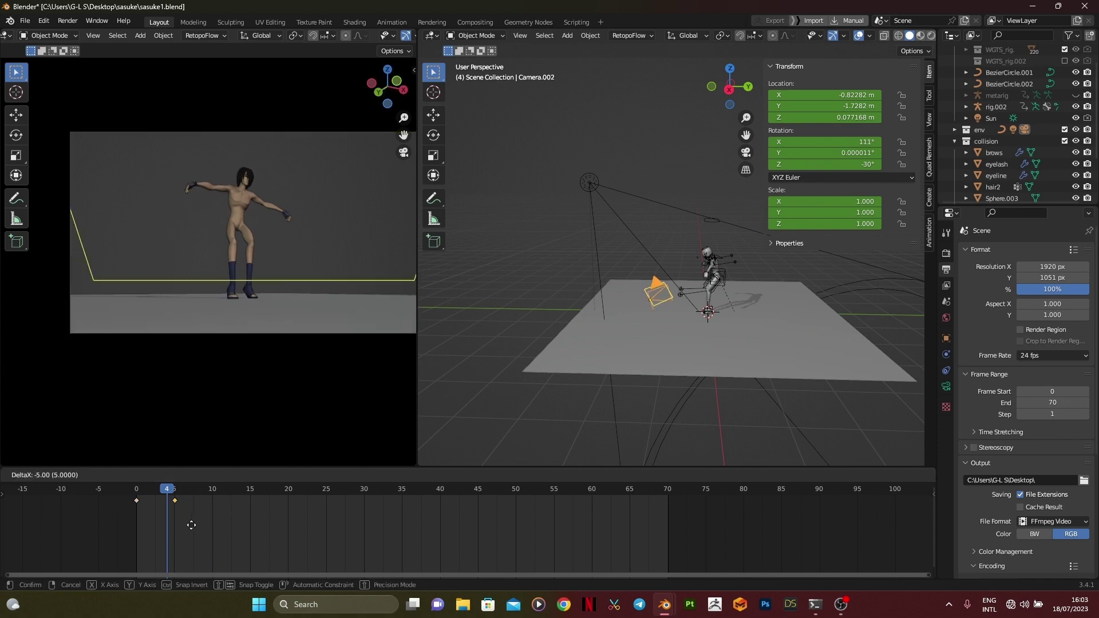
click(183, 543)
- Shift the camera's frame 4 keyframe to frame 5 and duplicate it to frame 10
drag(134, 504, 188, 495)
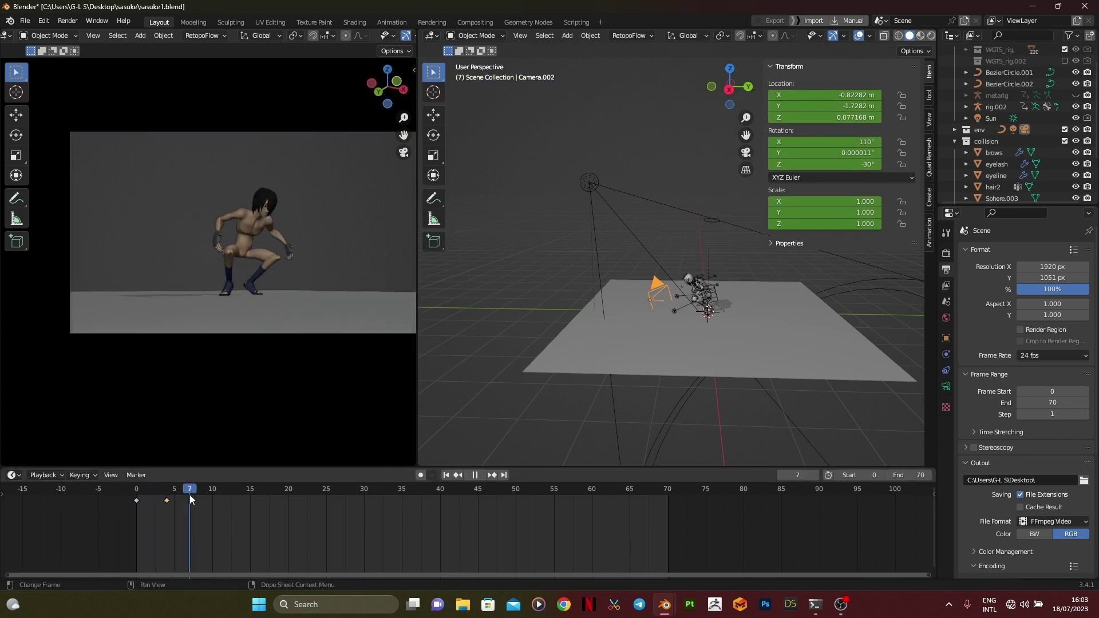
click(174, 503)
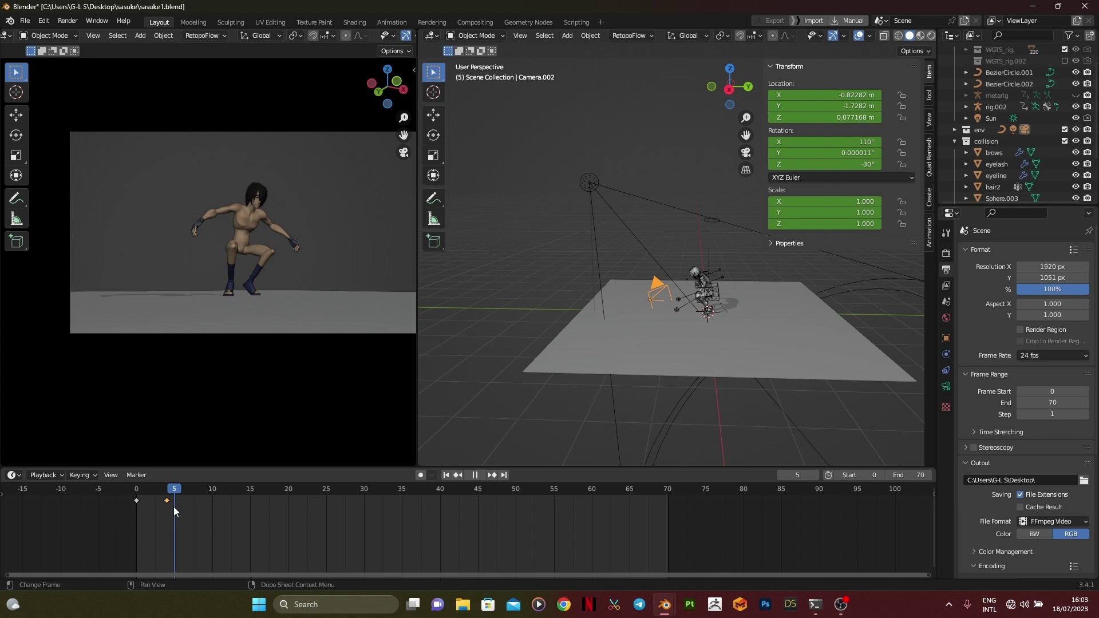
mouse_move(174, 506)
mouse_down()
mouse_move(160, 517)
mouse_move(167, 498)
mouse_move(196, 499)
mouse_move(171, 493)
mouse_up()
key(g)
click(174, 511)
key(shift+d)
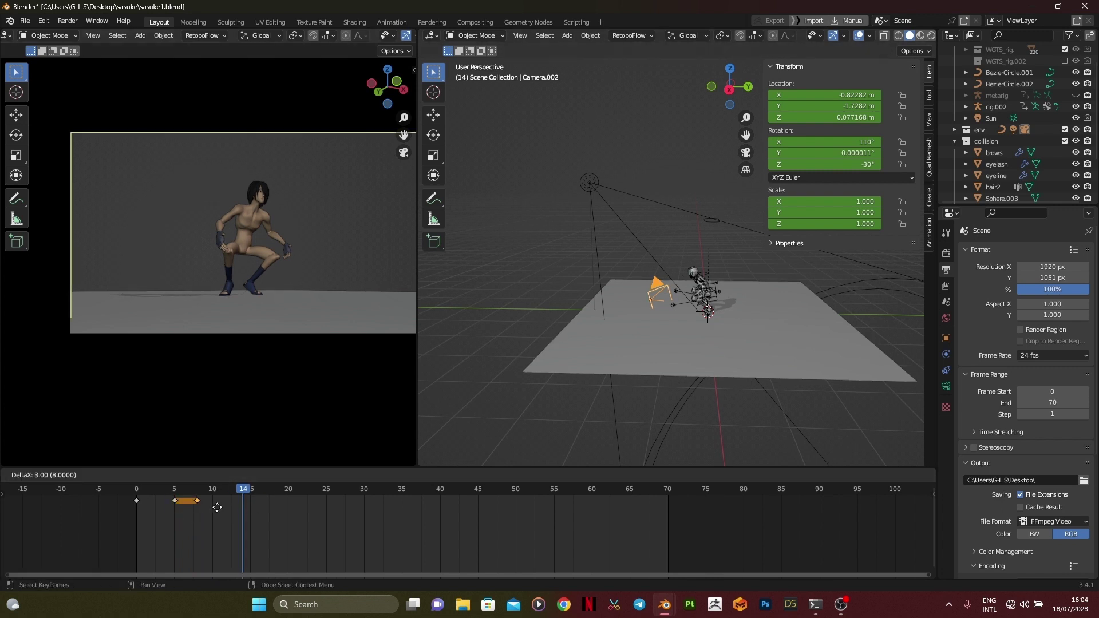
click(226, 504)
- Try to align the camera to a close front view of the character's upper body at frame 14
key(KP_1)
scroll(195, 250, up, 7)
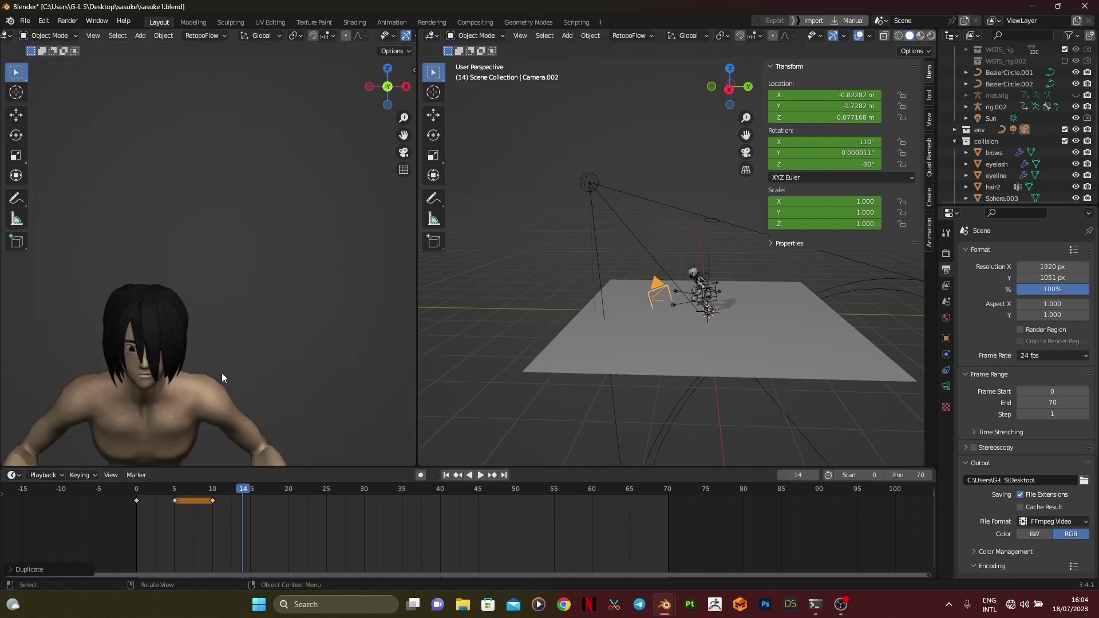
shift+middle_drag(221, 373, 252, 335)
key(ctrl+alt+KP_0)
middle_drag(204, 297, 205, 290)
scroll(205, 290, up, 3)
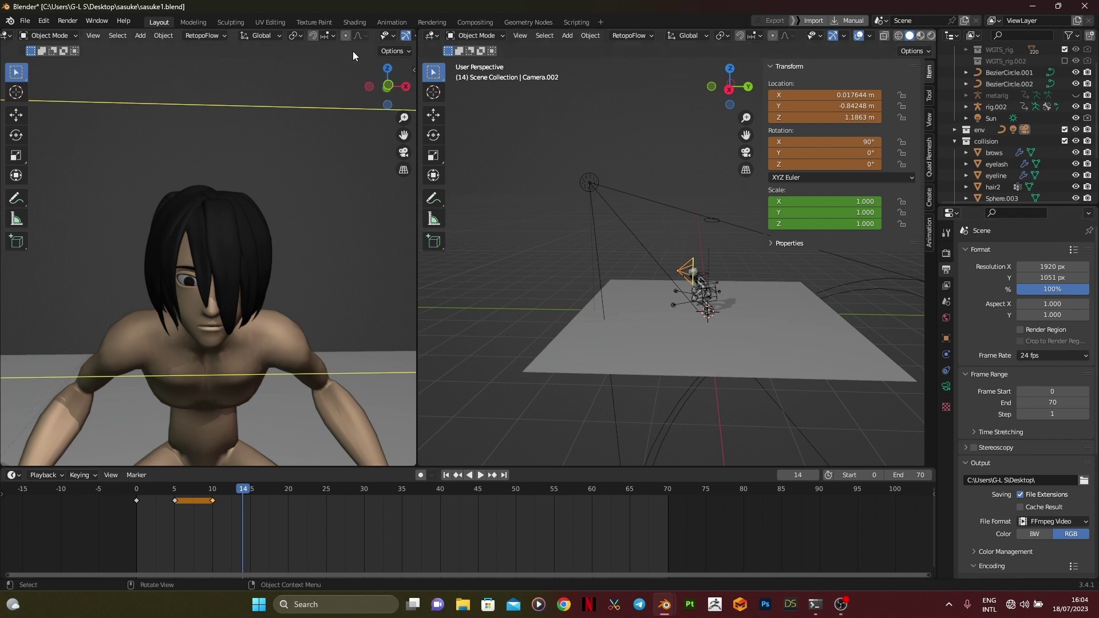
key(KP_0)
- Keyframe the camera's 15 mm focal length at frame 10
click(946, 387)
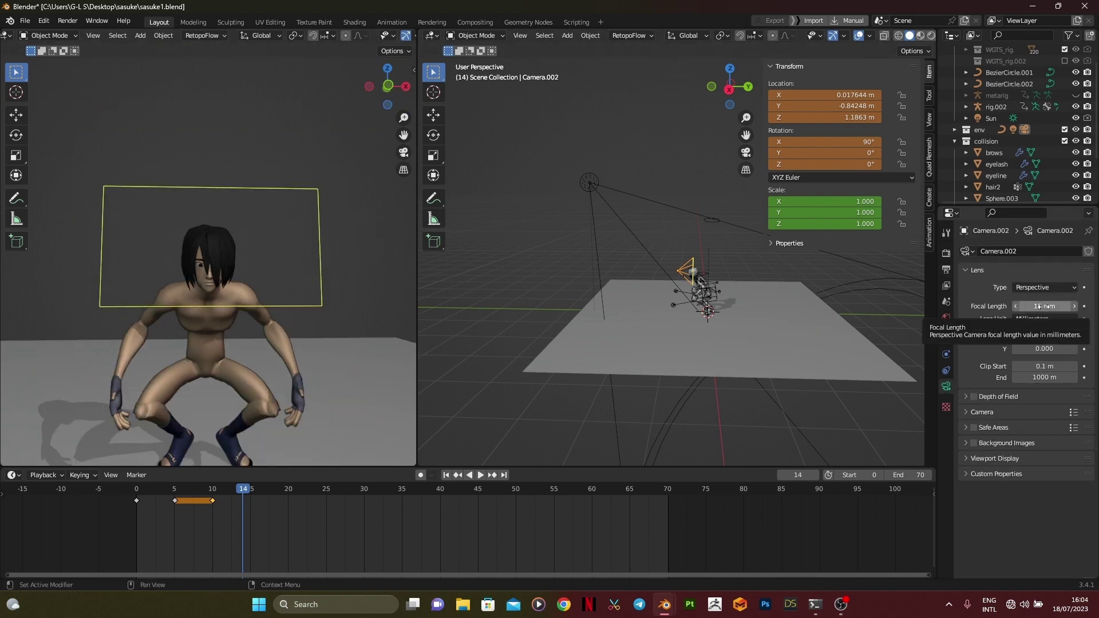
drag(221, 491, 205, 519)
key(space)
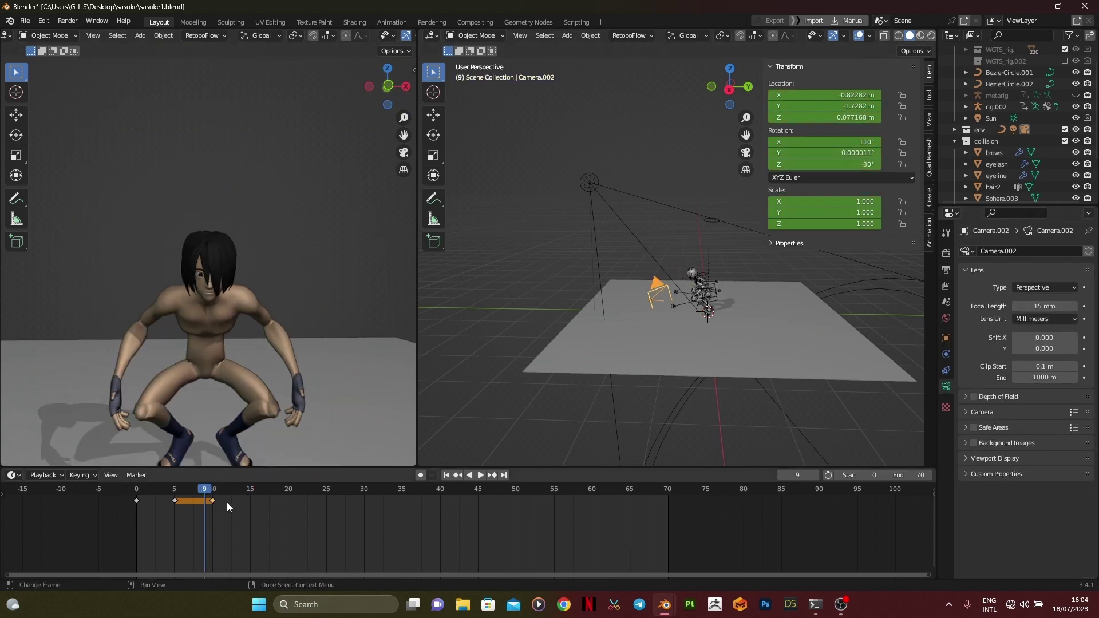
key(space)
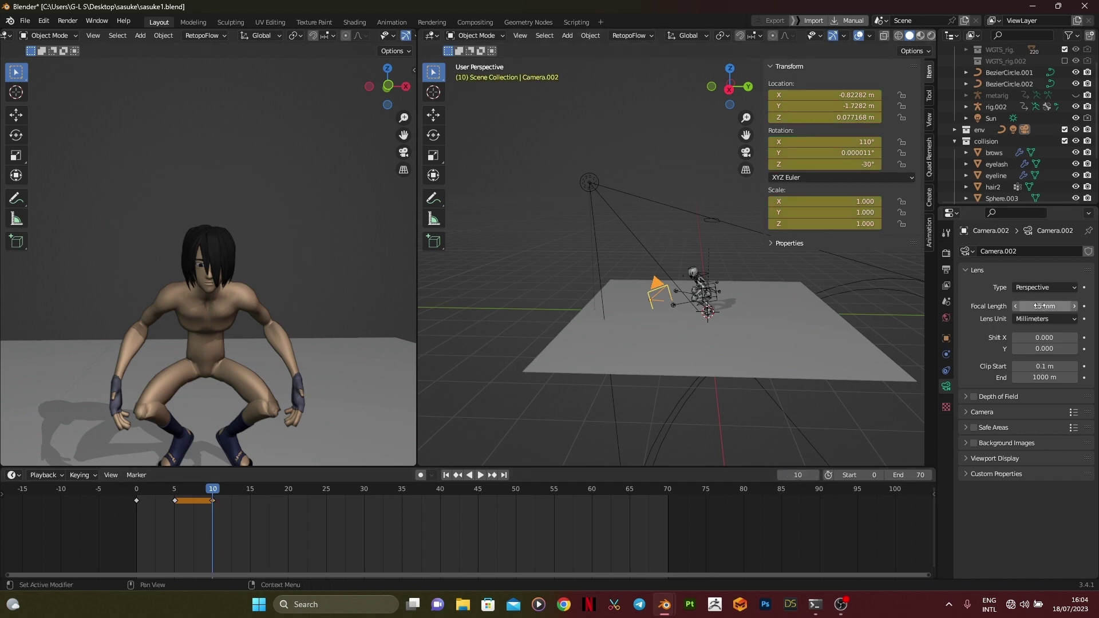
key(i)
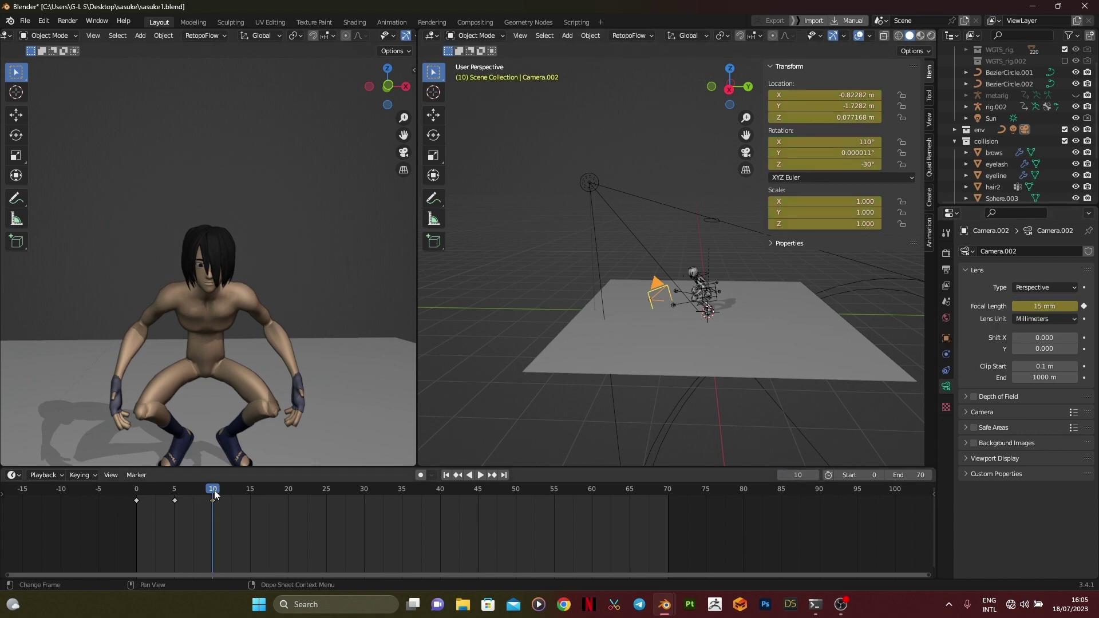
- Align the camera to the front view at frame 11 and keyframe its focal length at 120 mm
key(ctrl+alt+KP_0)
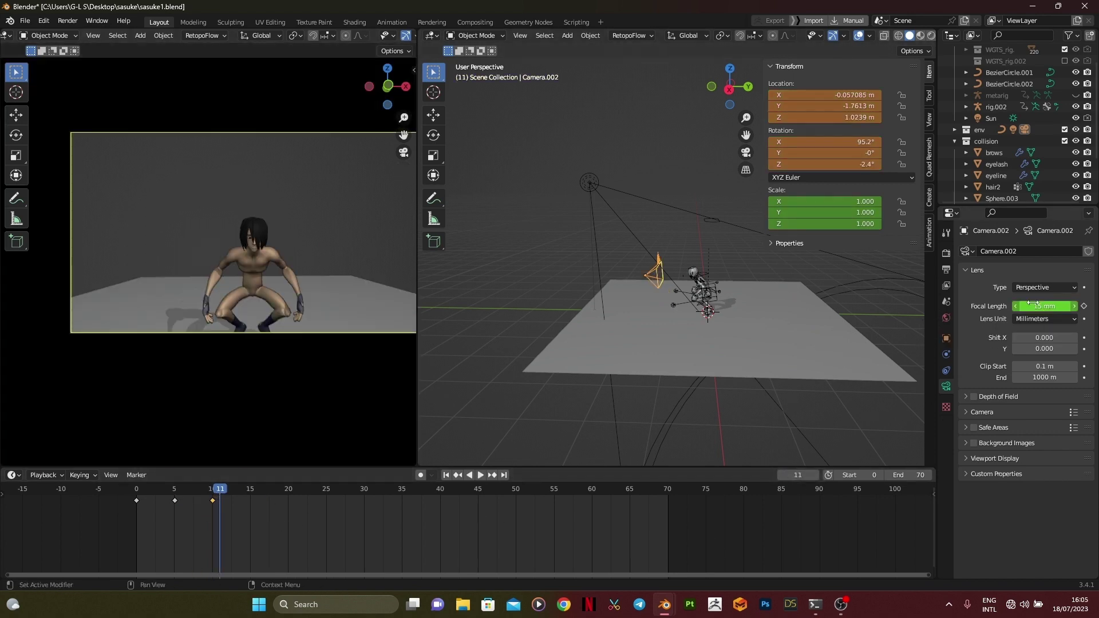
drag(1045, 306, 1096, 306)
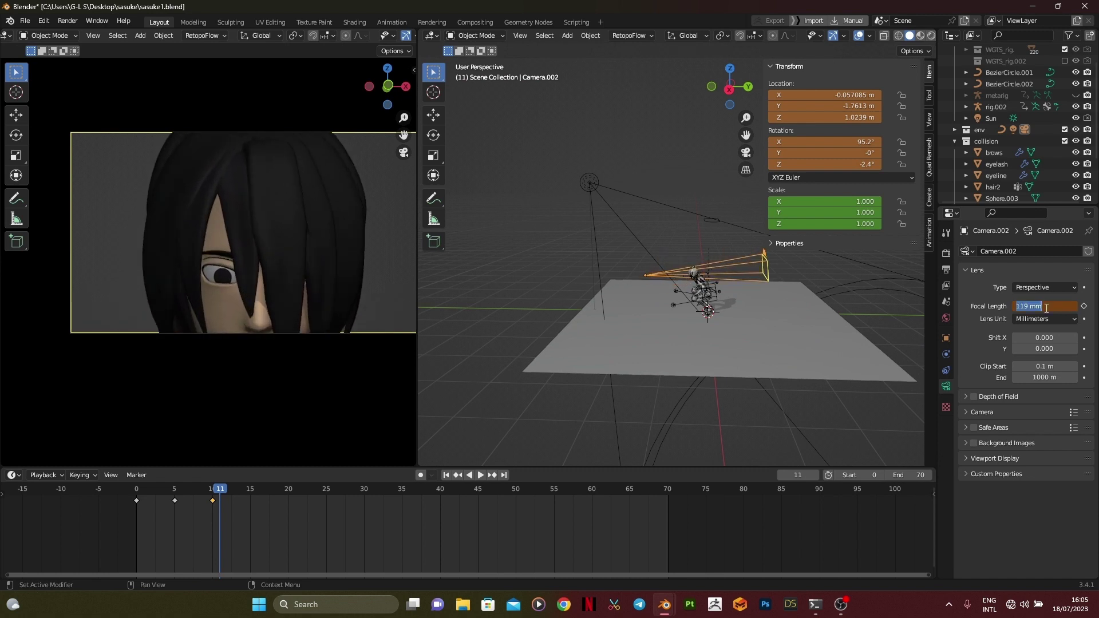
text(120)
key(Return)
scroll(703, 325, up, 5)
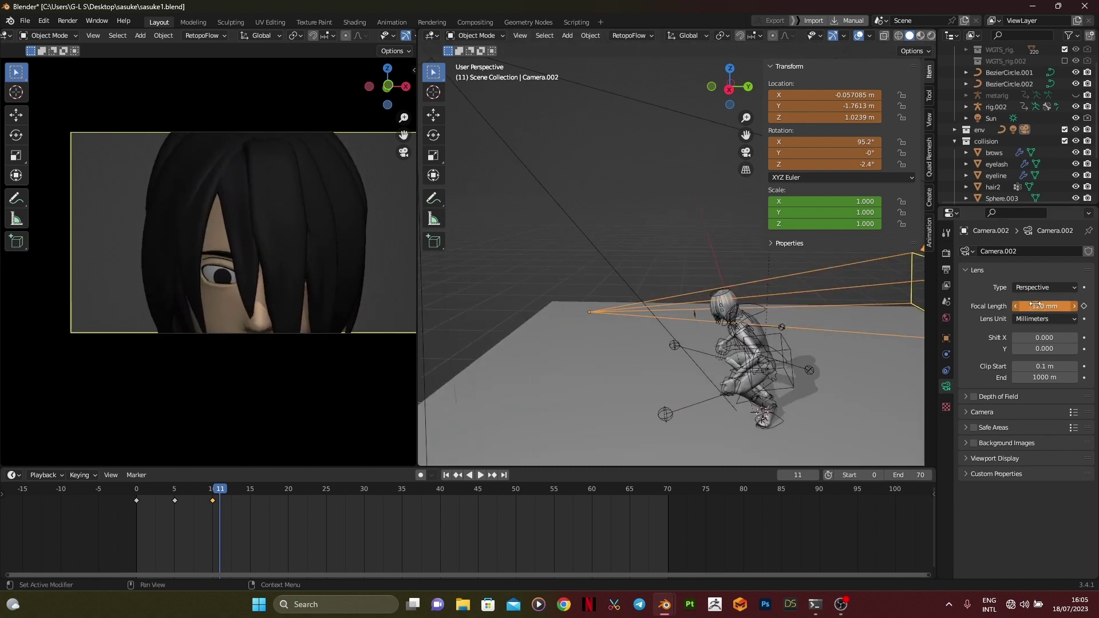
key(i)
mouse_move(222, 491)
mouse_down()
mouse_move(212, 515)
mouse_move(222, 510)
mouse_up()
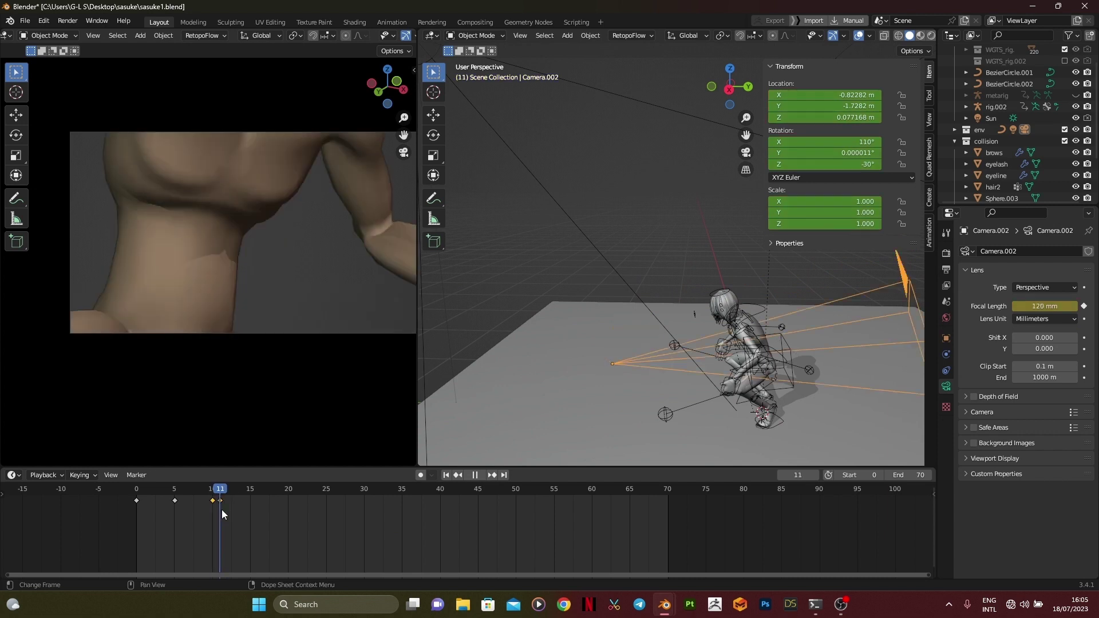
- Align the camera to the front view at frame 11, lower it along Z to frame the face, and keyframe its transform
key(KP_1)
key(ctrl+alt+KP_0)
scroll(298, 242, down, 1)
key(g)
key(z)
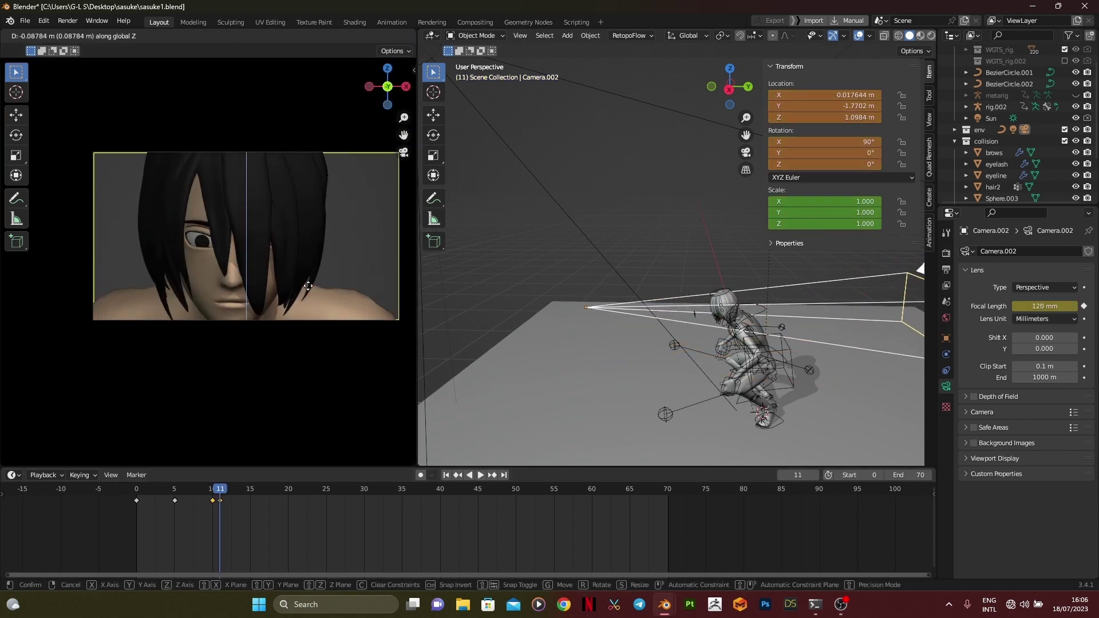
click(308, 284)
key(i)
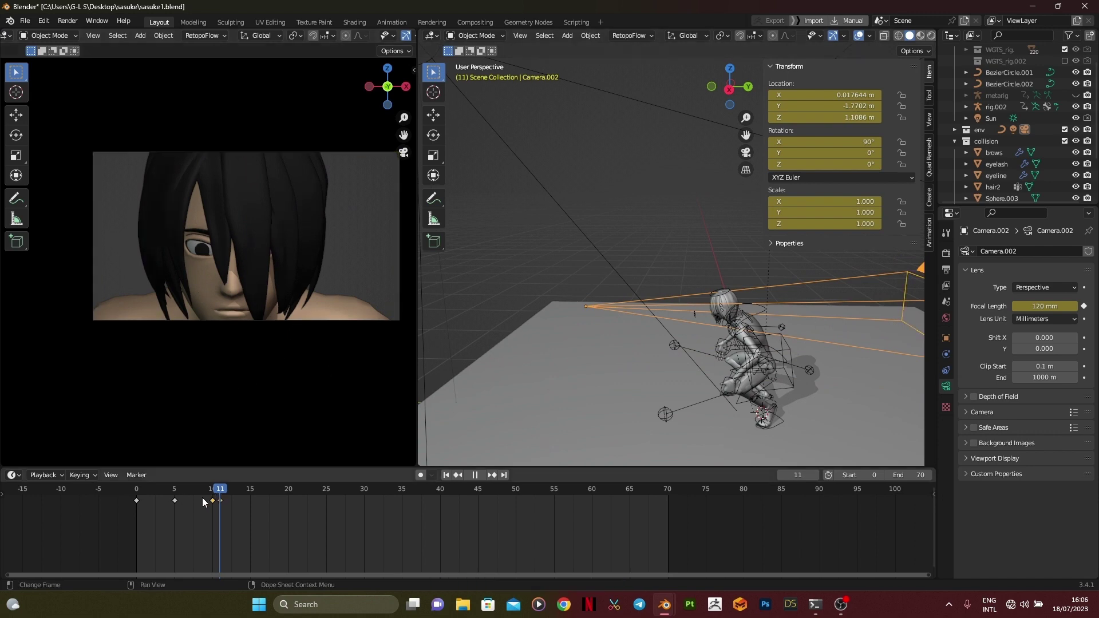
- Put the rig in Pose Mode at frame 11 and move its eyes control in the right side view
mouse_move(203, 502)
mouse_down()
mouse_move(112, 521)
mouse_move(221, 502)
mouse_up()
click(711, 324)
key(ctrl+Tab)
click(695, 311)
key(KP_3)
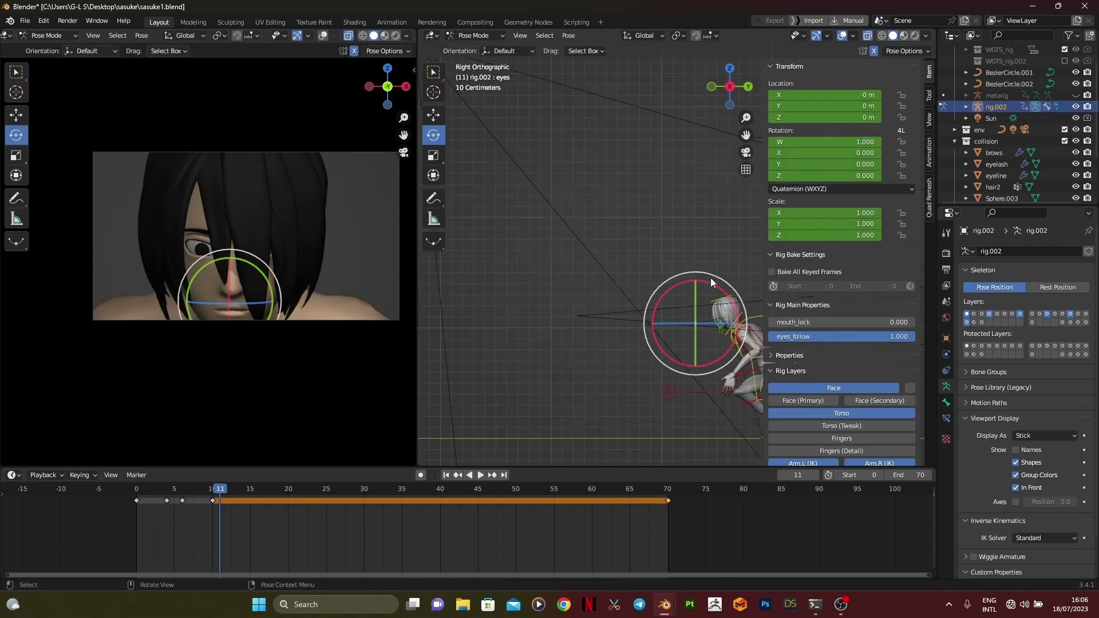
key(g)
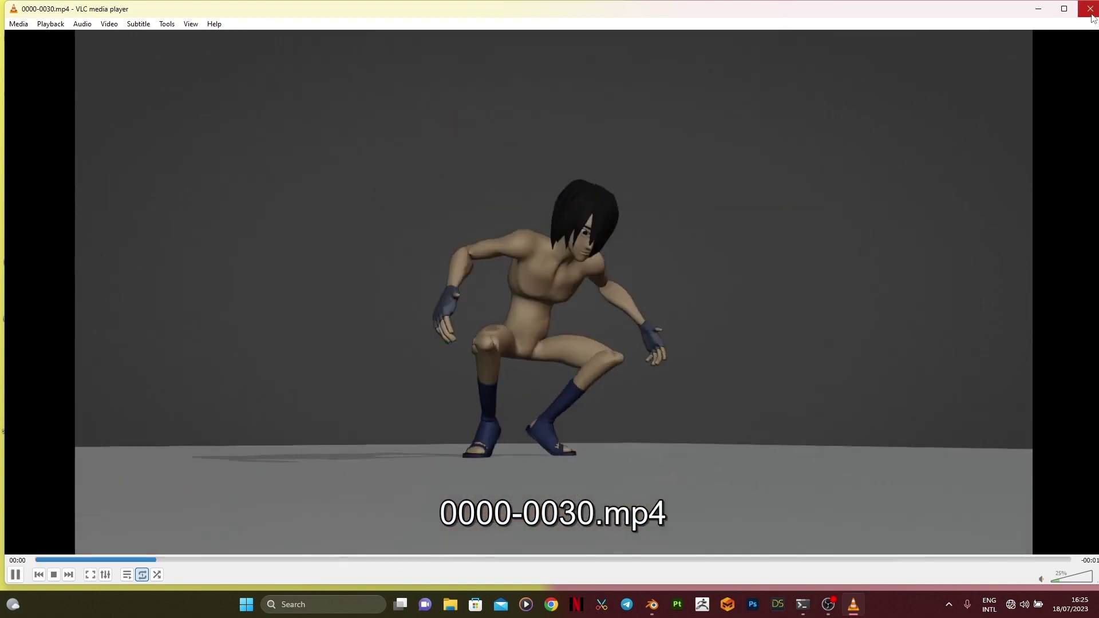
- Close the rendered video, switch back to Blender and scrub the animation to frame 5
click(1091, 8)
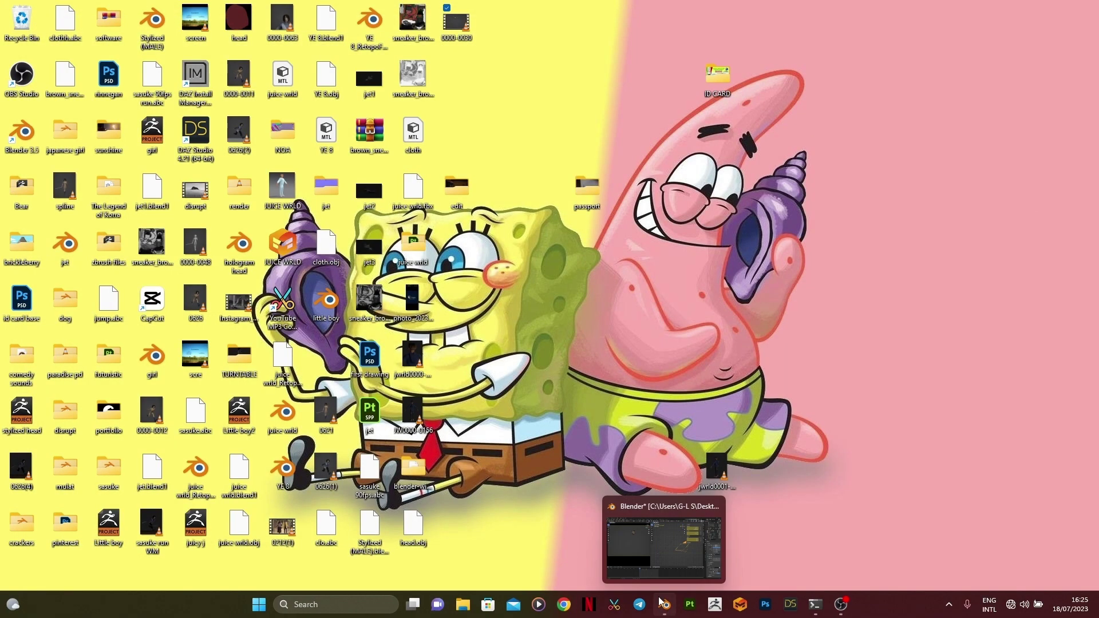
click(664, 604)
key(space)
drag(340, 495, 348, 499)
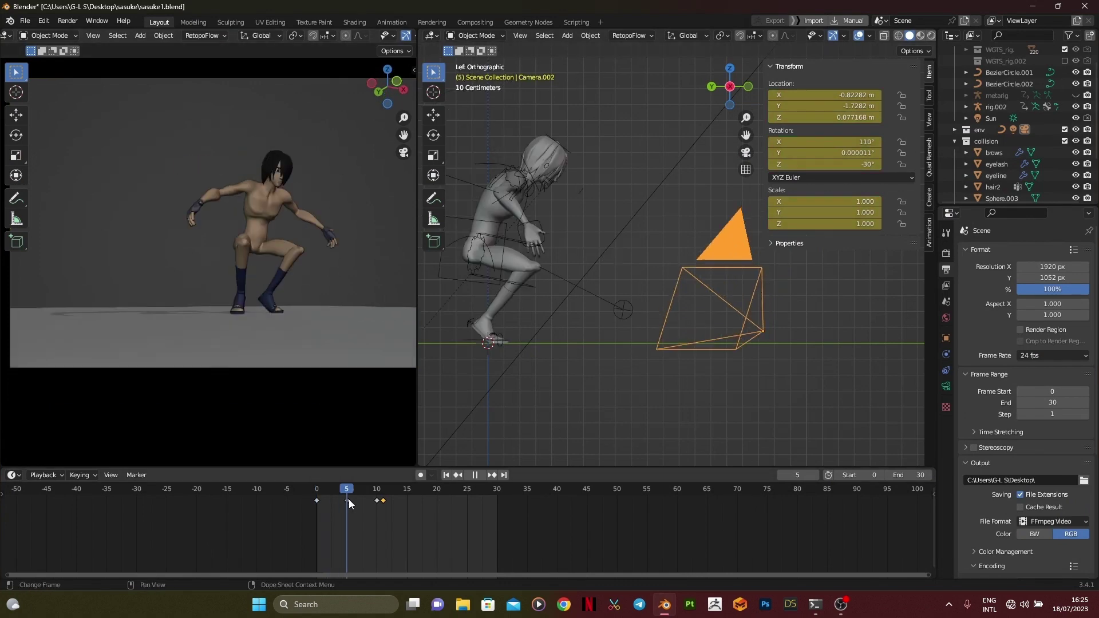
- Shift all the rig's keyframes from frame 4 onward six frames later so that they start at frame 10
click(500, 239)
key(ctrl+Tab)
key(a)
click(339, 495)
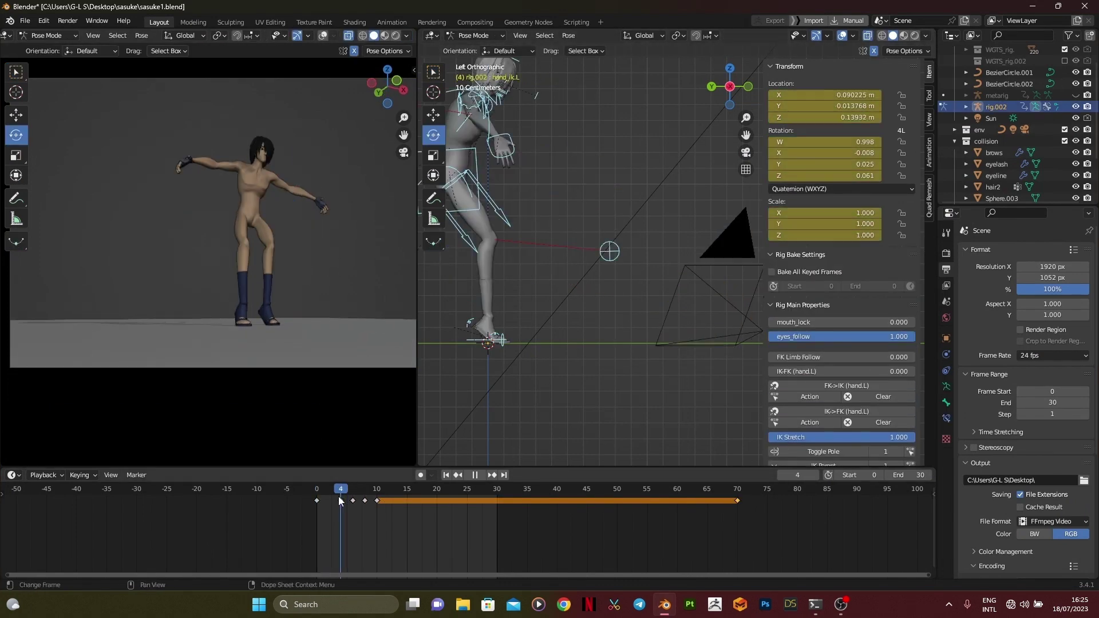
drag(755, 517, 318, 495)
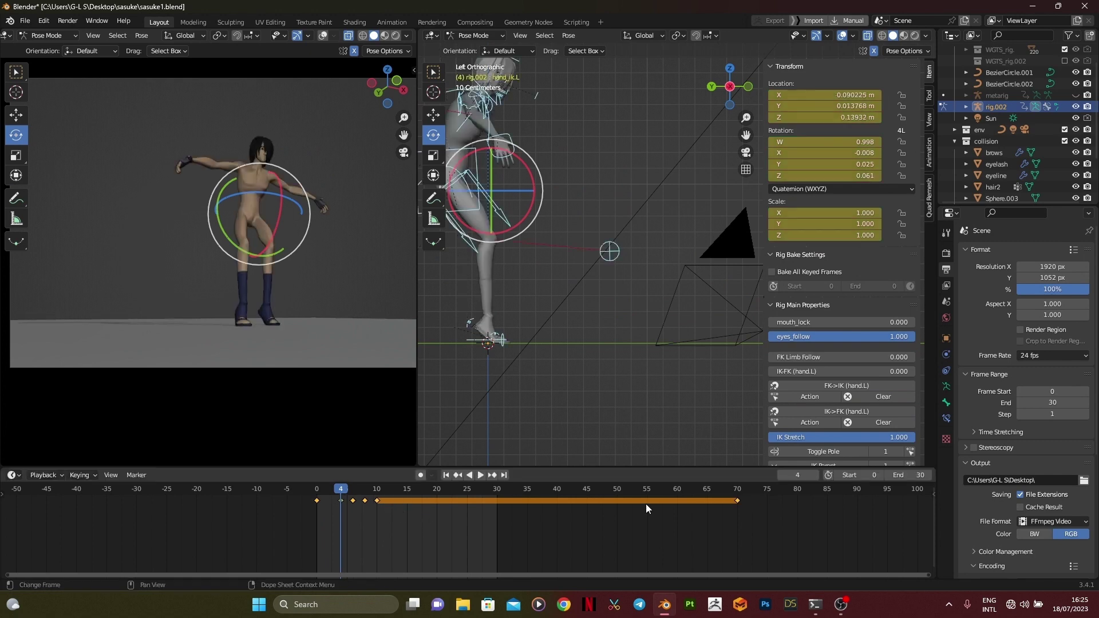
key(g)
click(396, 531)
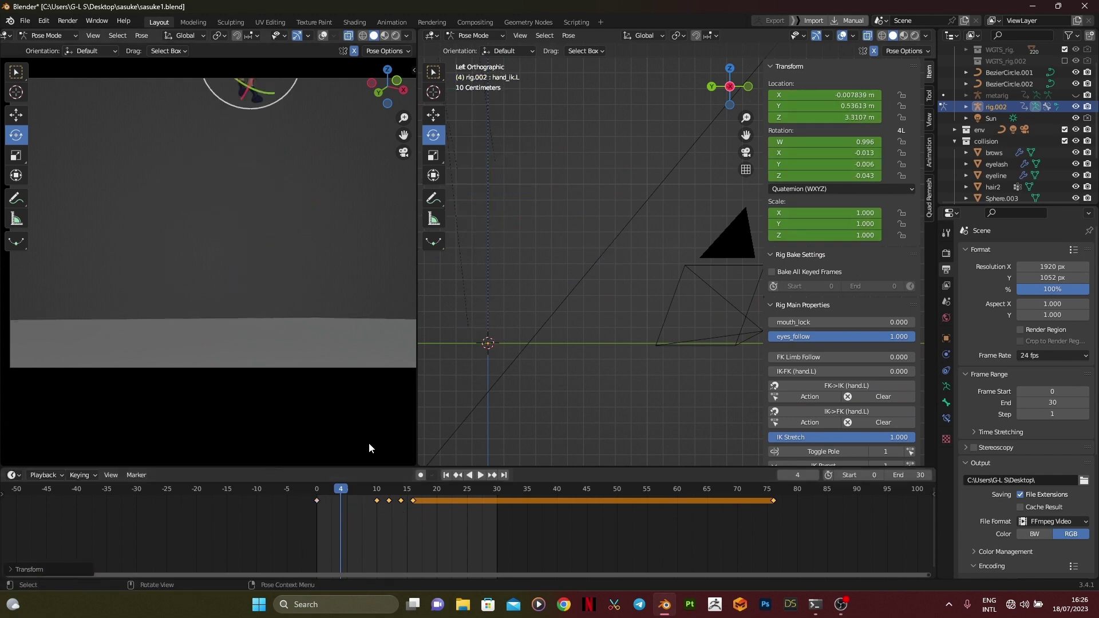
- Play the animation, and shift the rig's keyframes from frame 12 onward one frame later to start at frame 13
key(space)
scroll(366, 492, down, 1)
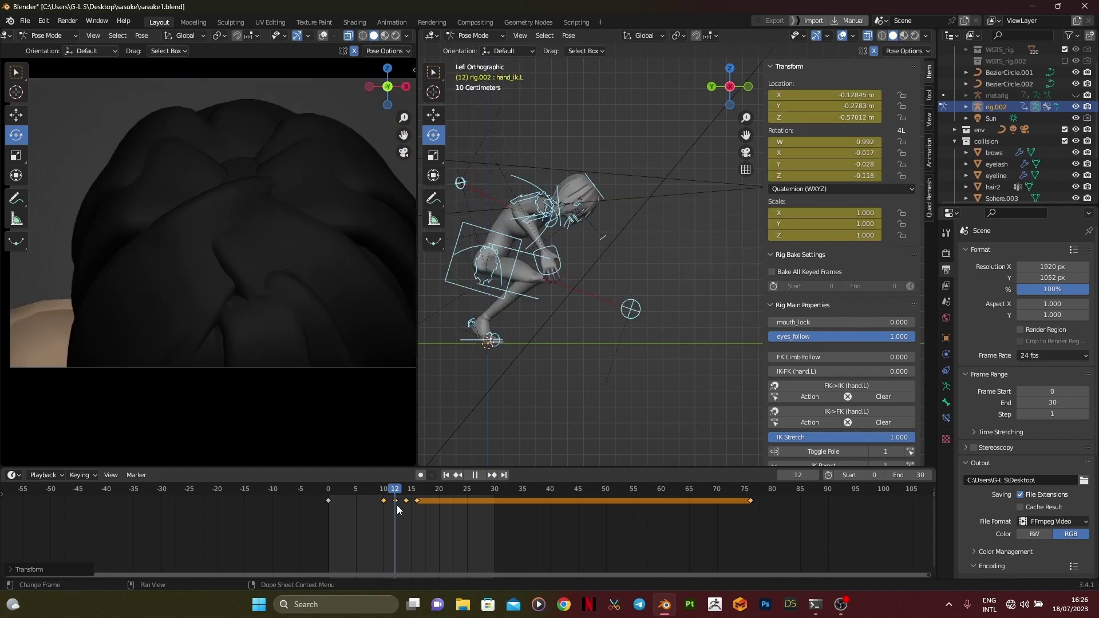
key(space)
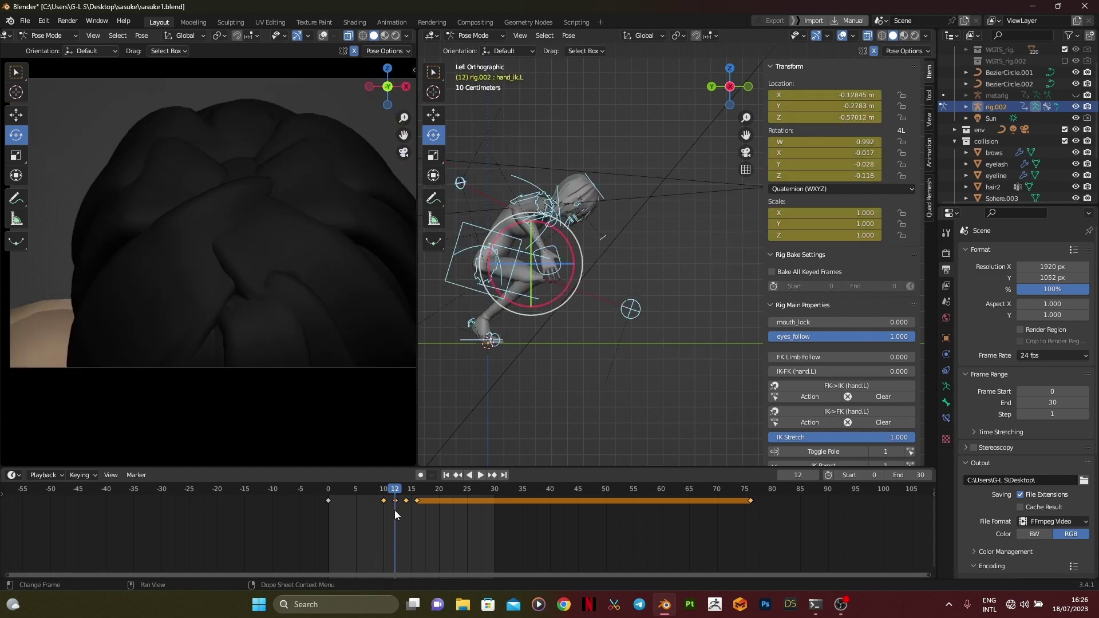
drag(784, 531, 390, 497)
scroll(394, 517, up, 3)
key(g)
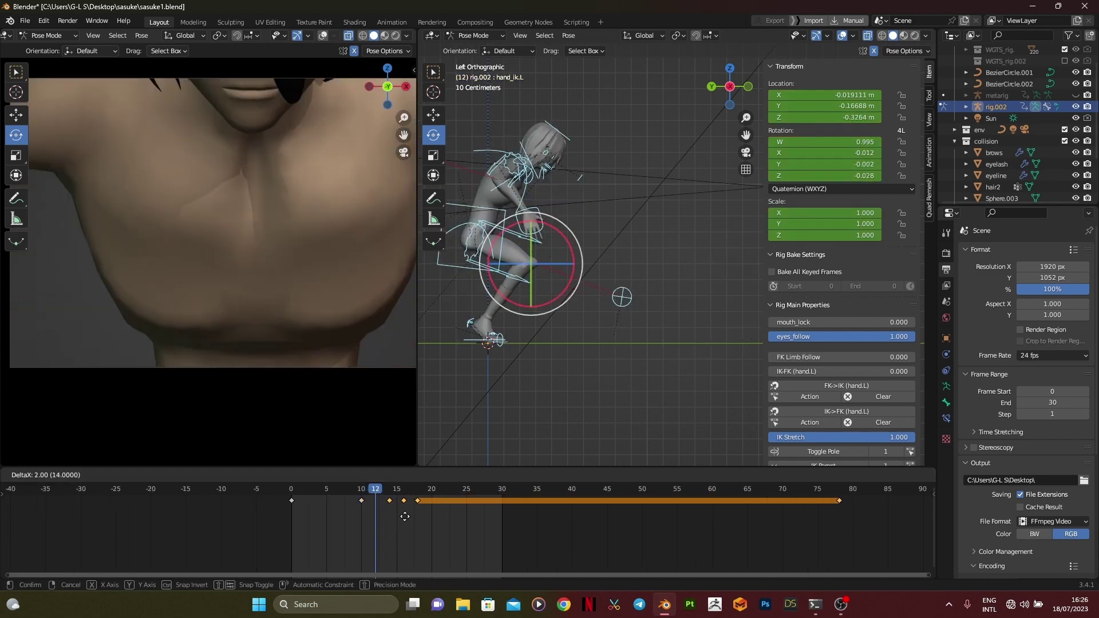
click(404, 521)
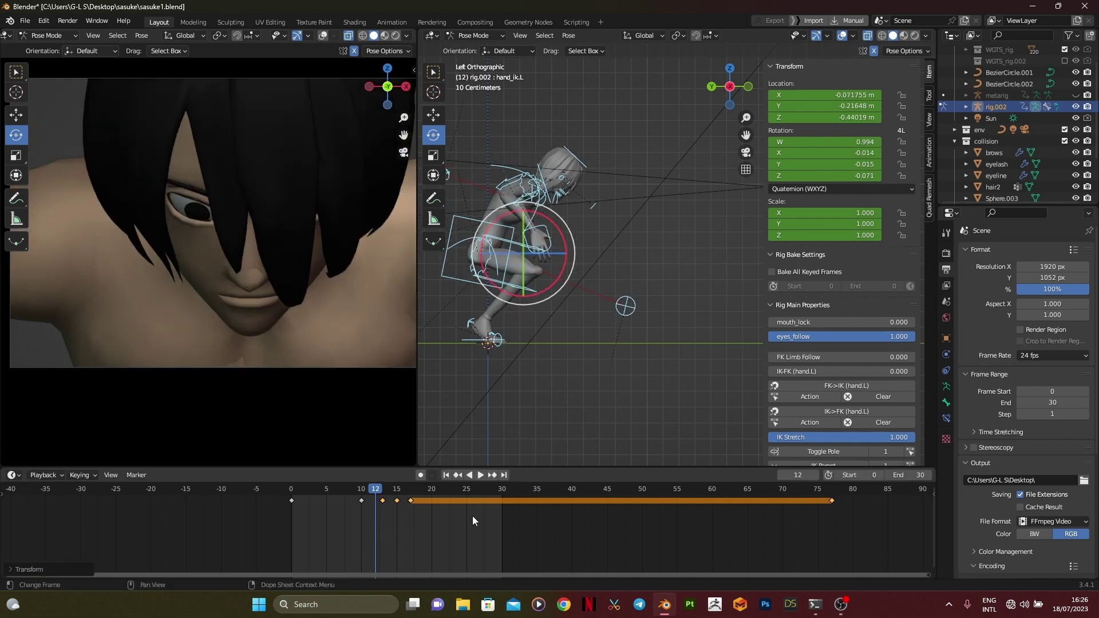
- Rotate the torso control to a more upright angle at frame 13 in the left view and keyframe the whole pose
key(space)
click(358, 493)
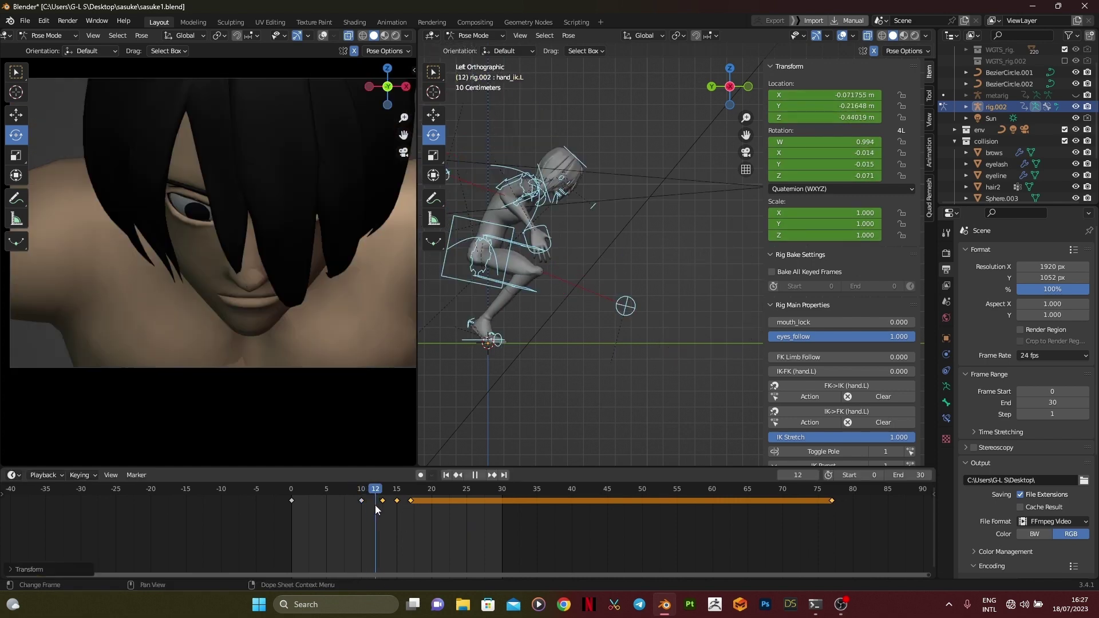
key(space)
shift+middle_drag(489, 363, 549, 400)
scroll(549, 400, up, 1)
click(491, 277)
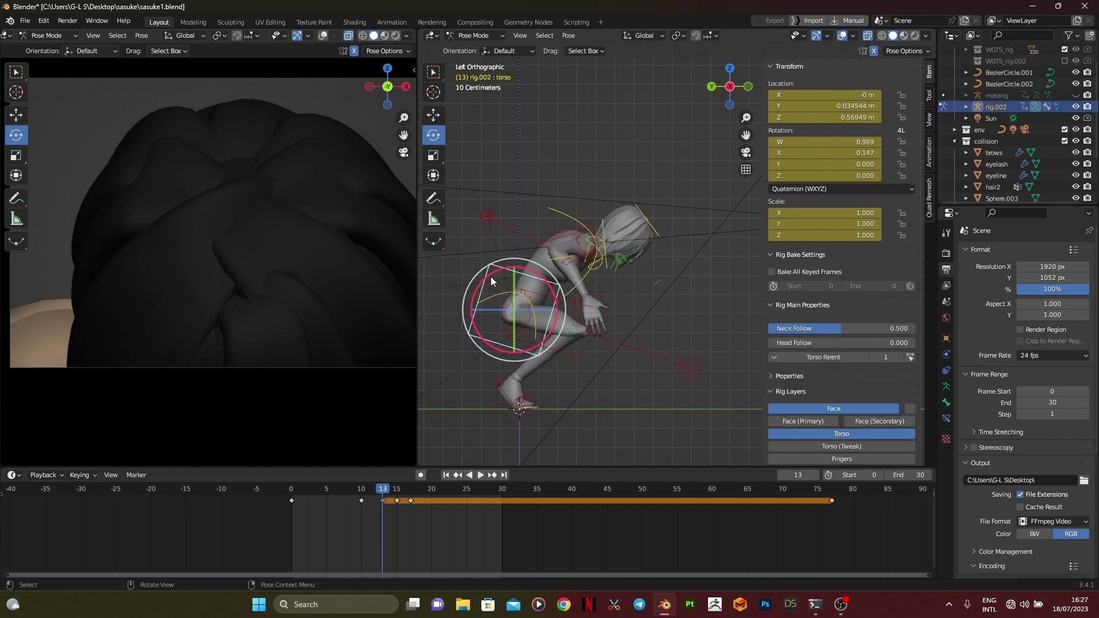
drag(490, 277, 478, 284)
middle_drag(564, 351, 667, 257)
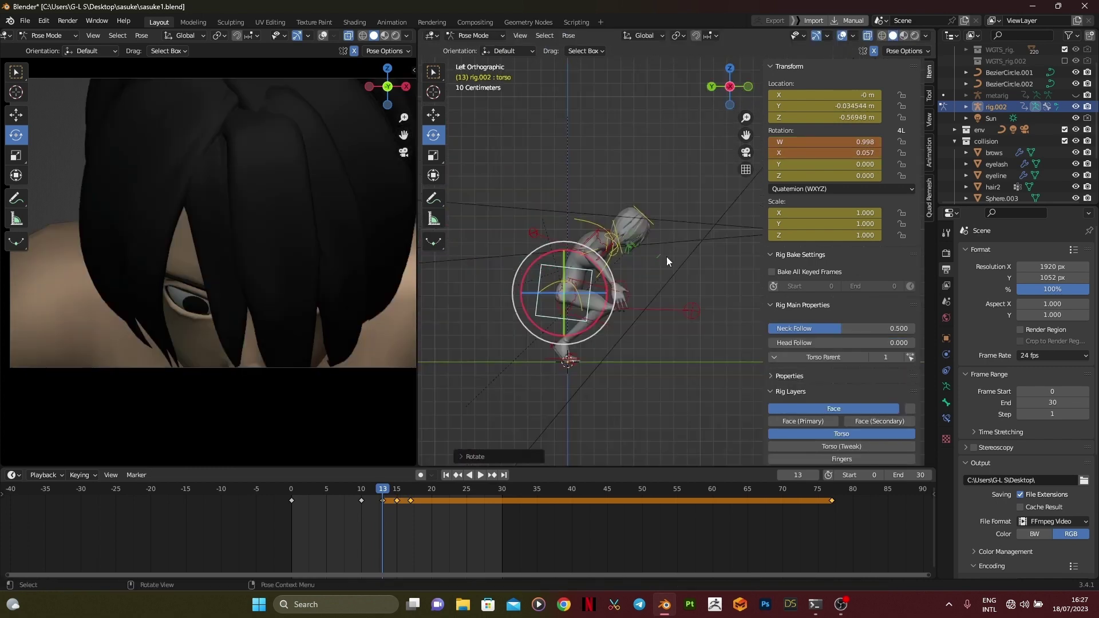
scroll(578, 246, up, 3)
drag(528, 293, 526, 292)
click(638, 329)
middle_drag(638, 329, 624, 284)
key(i)
- Shift the rig's keyframes from frame 15 onward two frames later to start at frame 17
middle_drag(476, 439, 733, 181)
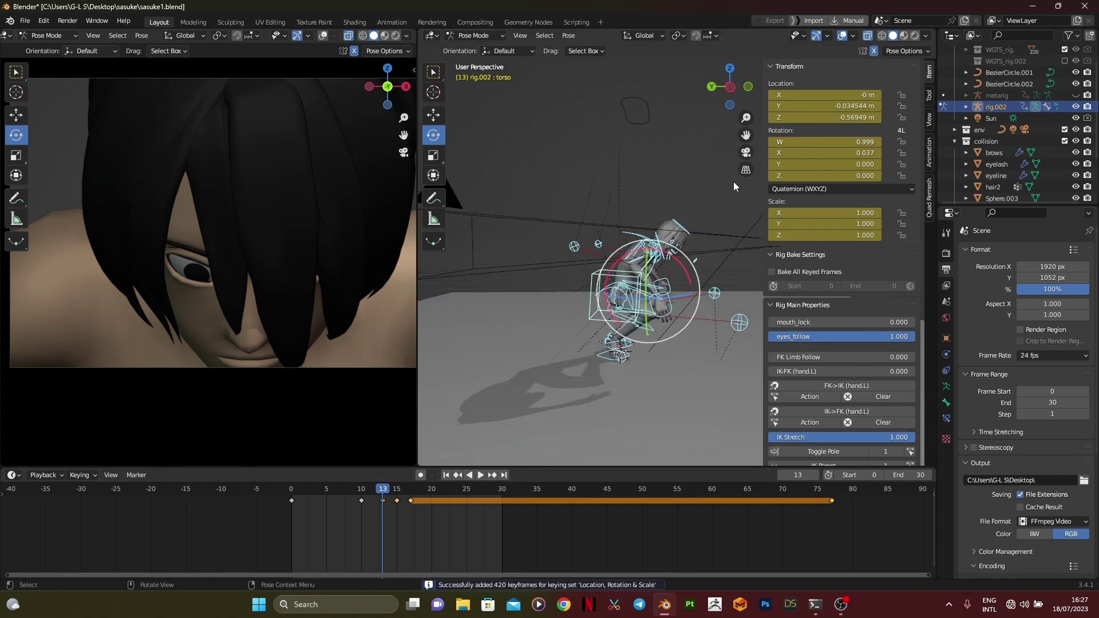
alt+middle_drag(578, 421, 614, 407)
scroll(614, 406, up, 2)
click(496, 478)
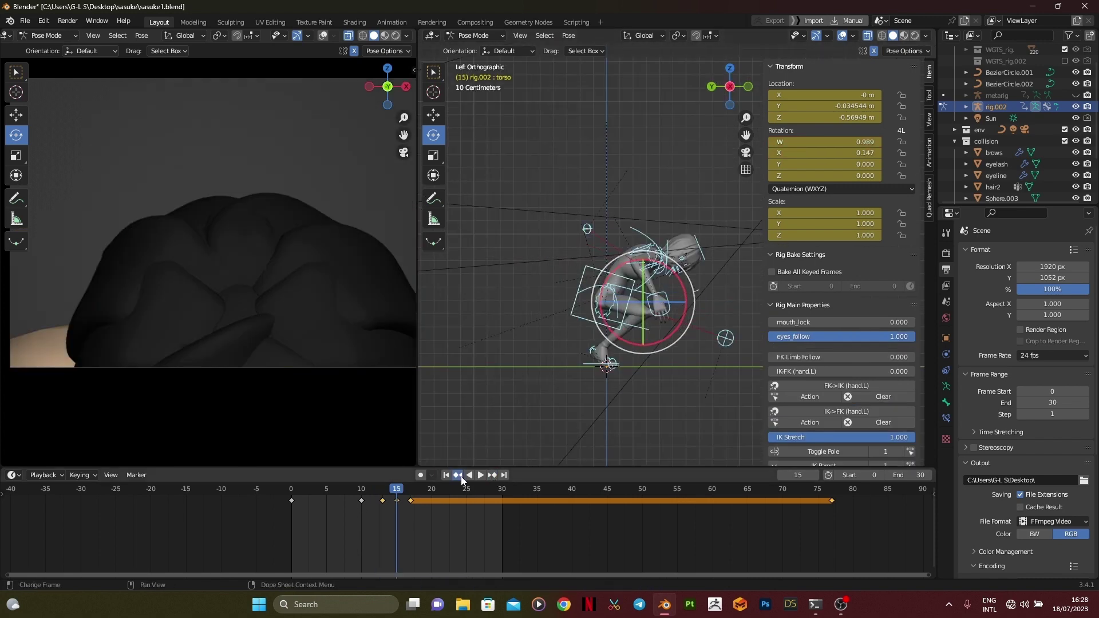
click(458, 475)
click(492, 475)
key(g)
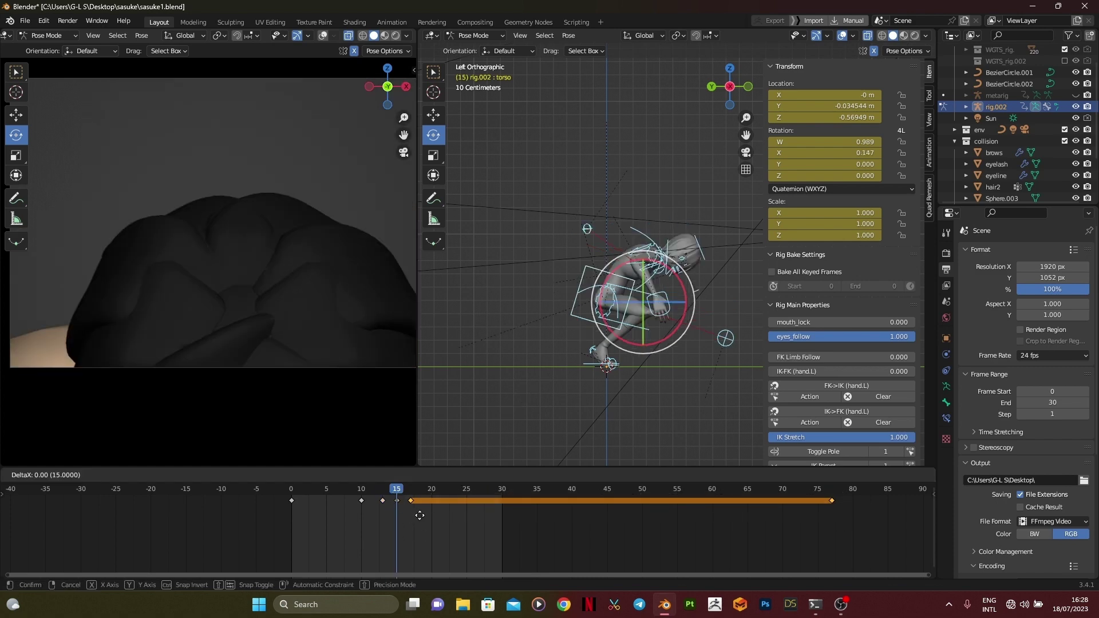
click(427, 521)
- Shift the rig's keyframes from frame 17 onward three frames later to start at frame 20
drag(414, 488, 383, 499)
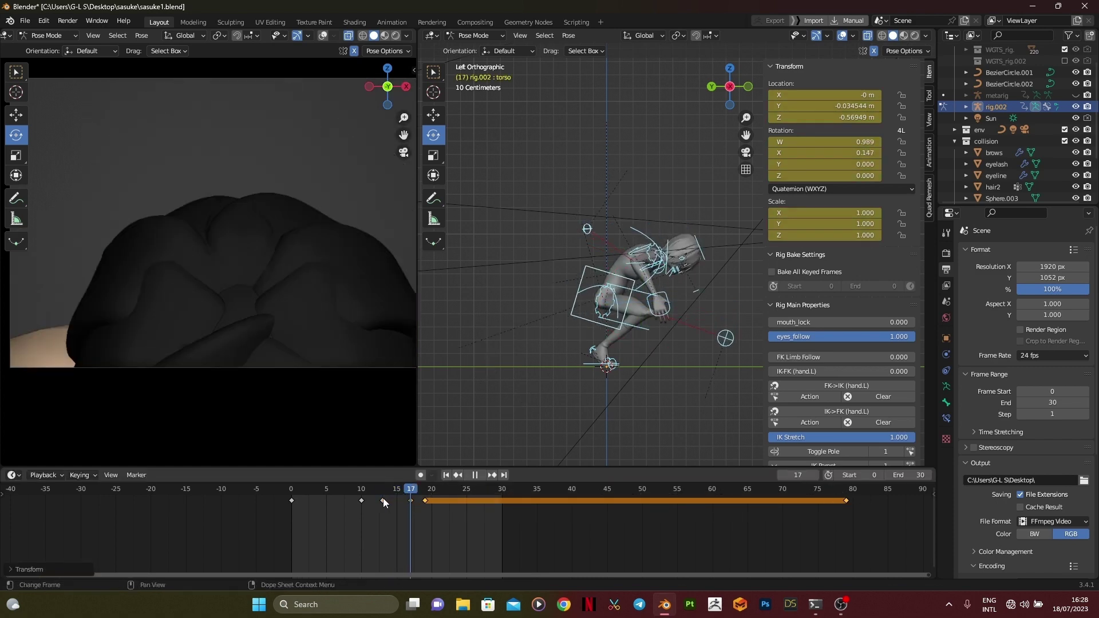
key(Escape)
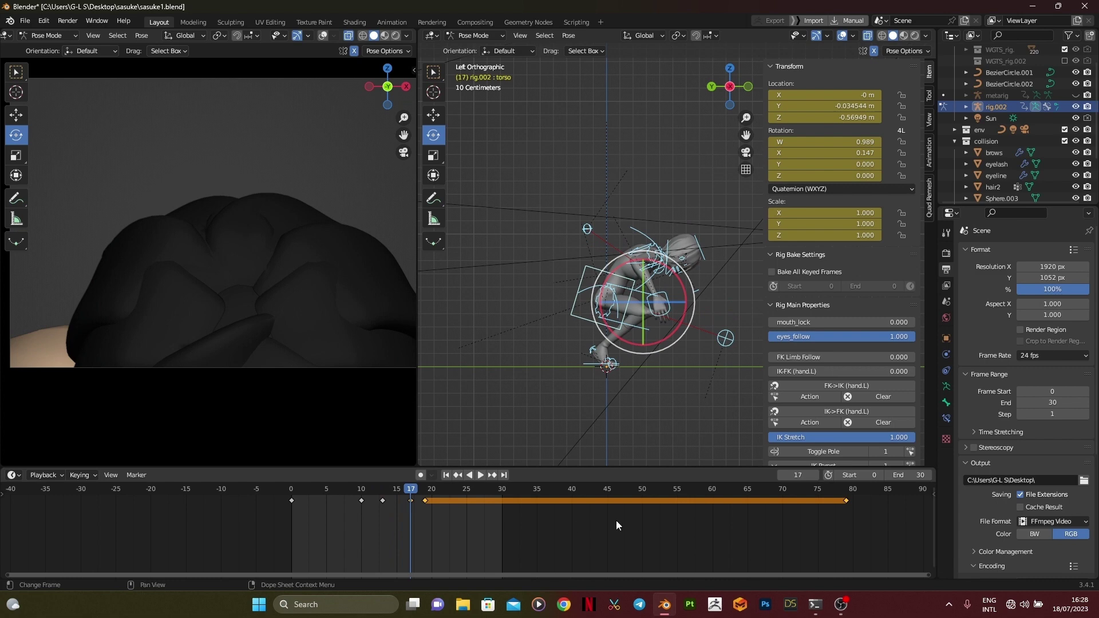
key(g)
click(592, 531)
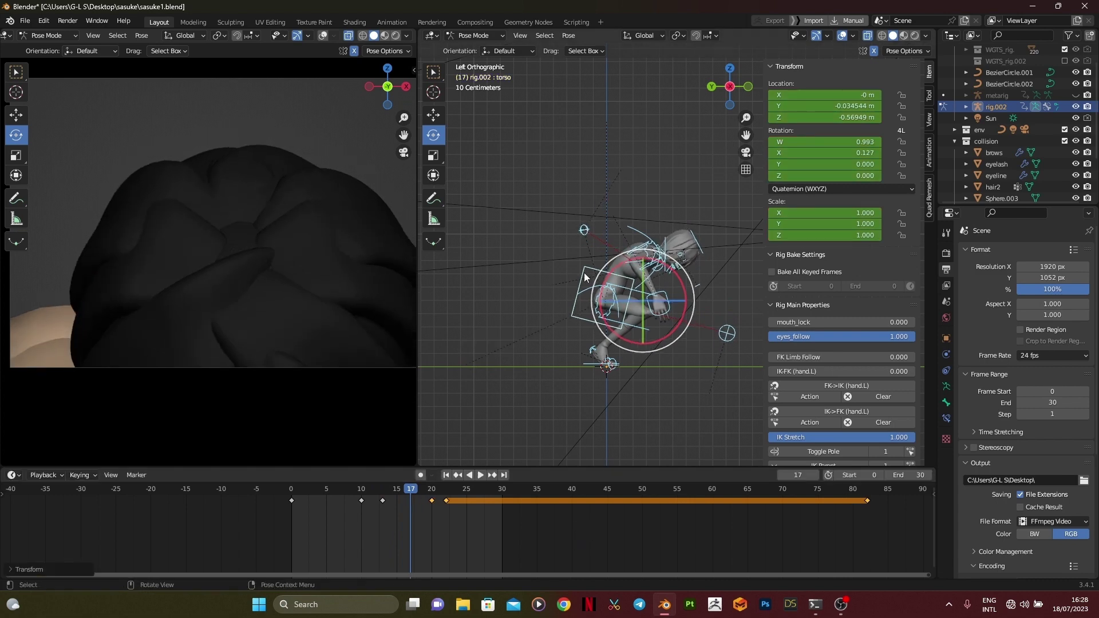
text(20)
key(Return)
- Rotate the torso control slightly at frame 20 and keyframe location, rotation and scale for the whole rig
scroll(630, 383, up, 3)
click(565, 304)
drag(537, 288, 531, 301)
key(a)
key(i)
click(457, 476)
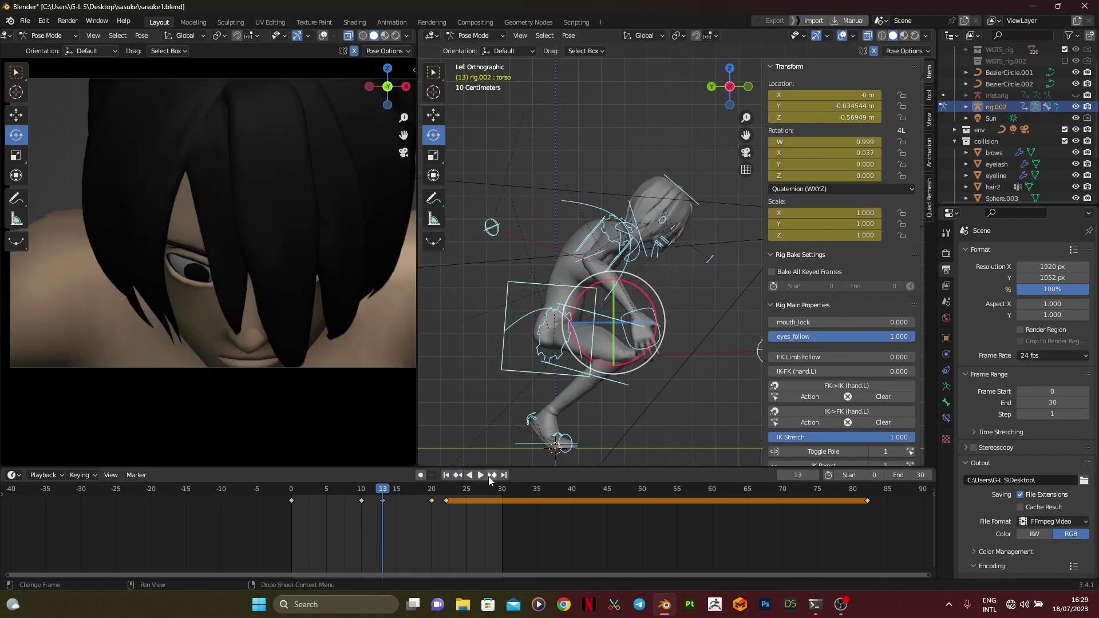
click(492, 475)
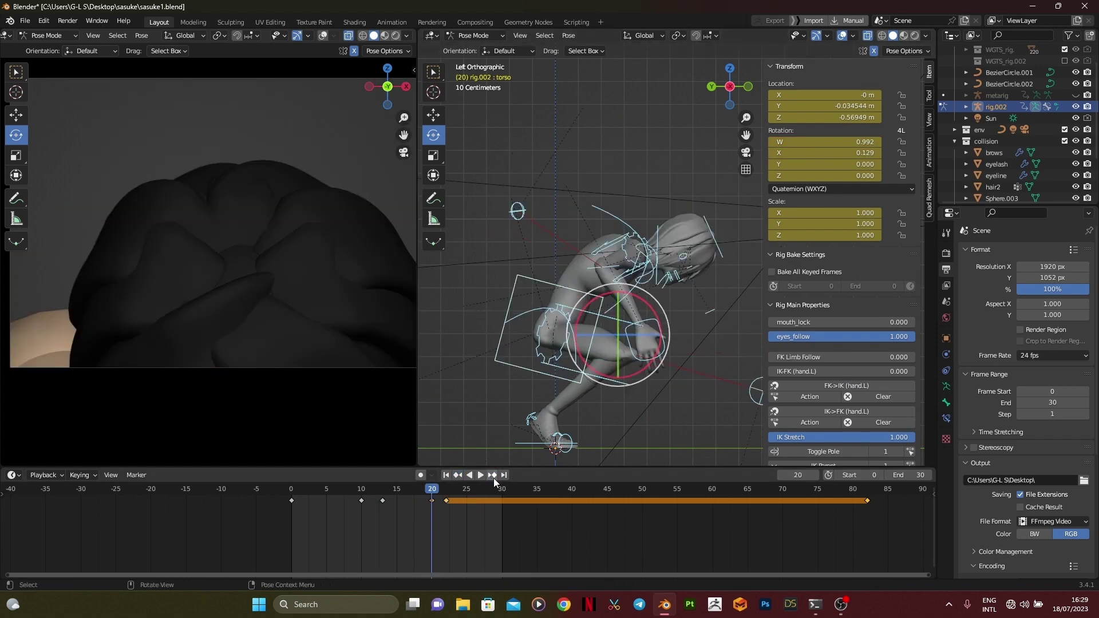
- Move the rig's frame 22 keyframe to frame 30, keeping the final hold keyframe at frame 82
click(493, 477)
key(g)
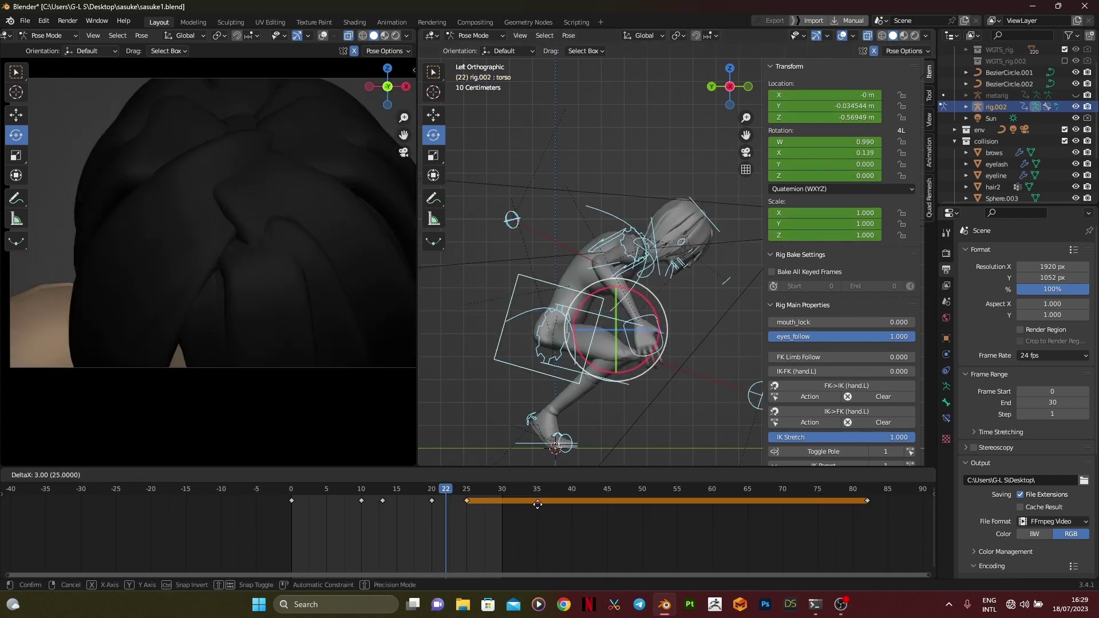
click(522, 519)
- Scrub to frame 33 and examine the character's crouch outside the camera view from several angles and distances
scroll(382, 387, down, 3)
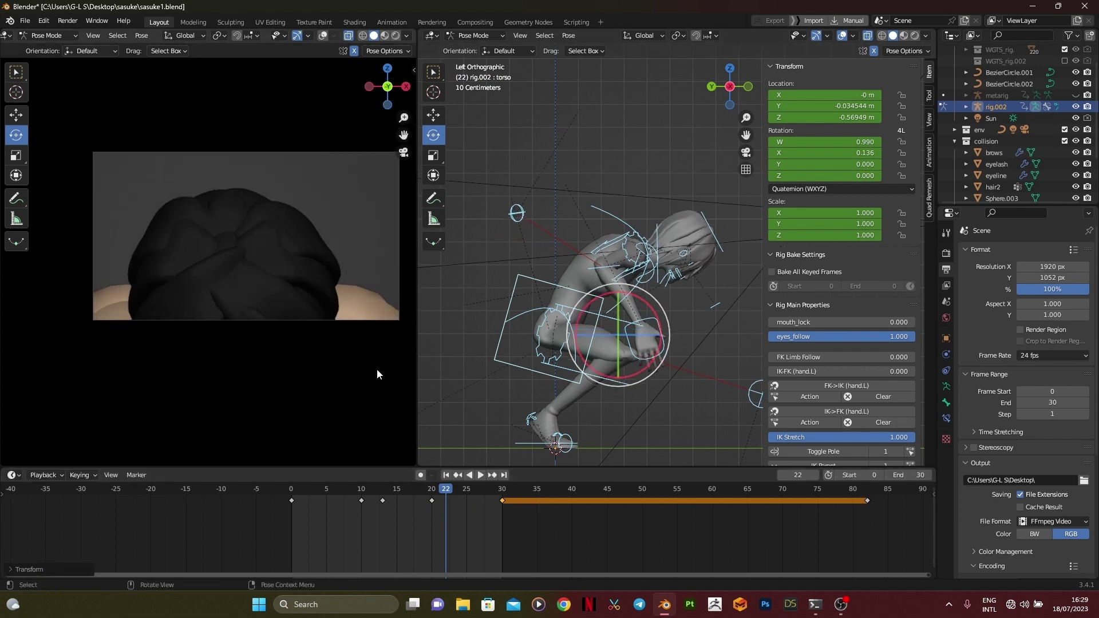
drag(442, 490, 522, 488)
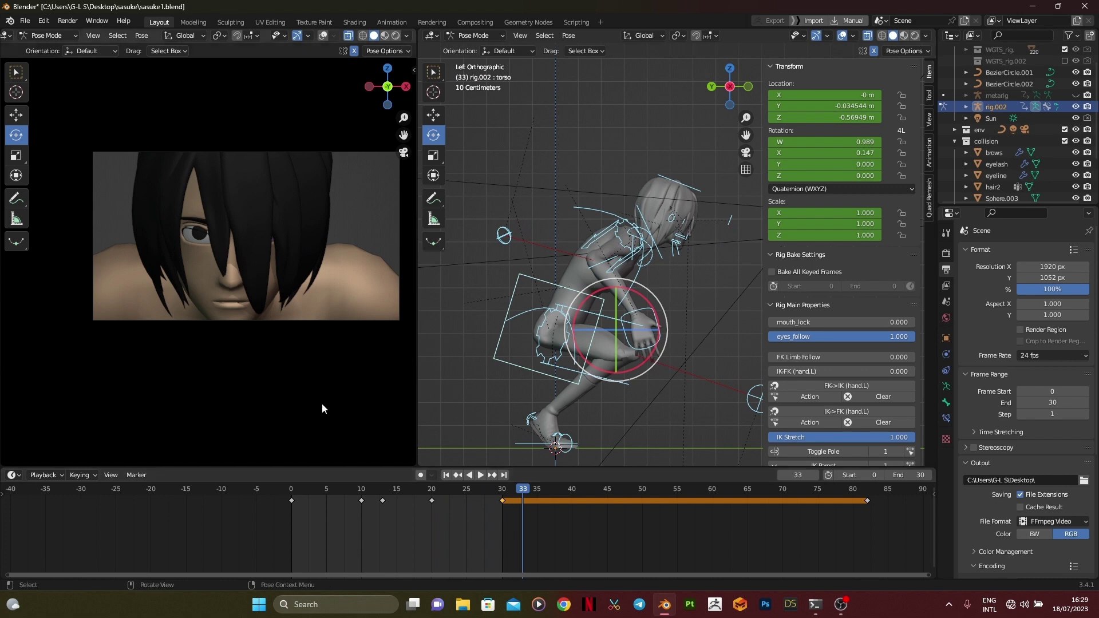
middle_drag(322, 403, 313, 387)
middle_drag(482, 435, 597, 466)
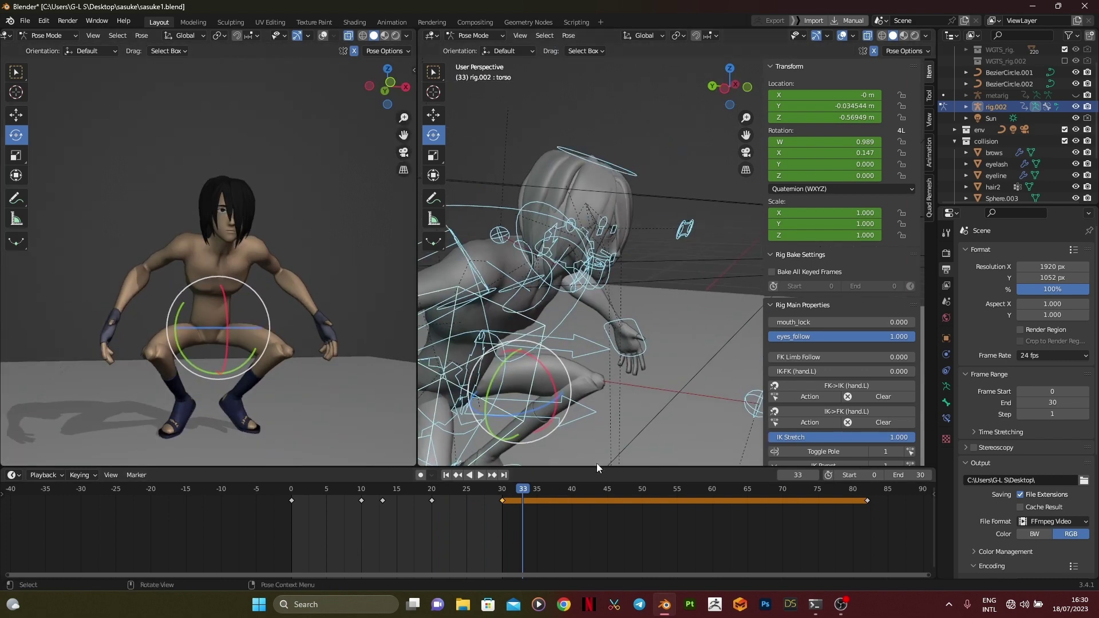
scroll(337, 417, up, 1)
scroll(337, 417, down, 1)
scroll(222, 244, up, 3)
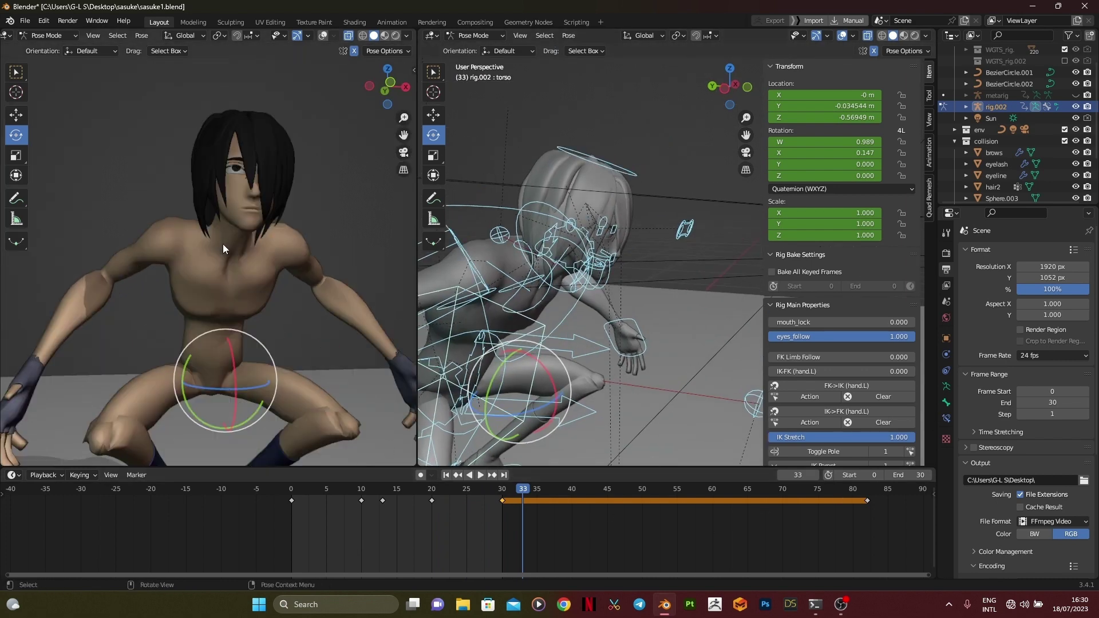
scroll(222, 244, down, 5)
click(92, 35)
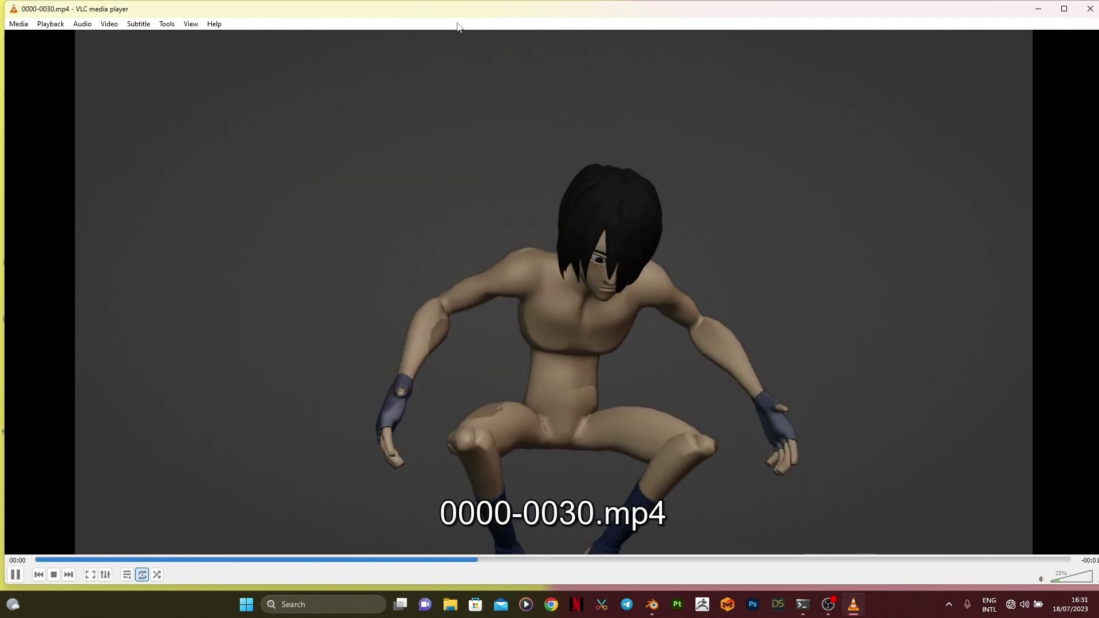
- Close the rendered video and move the left hand IK control inward along X to about -0.42 m at frame 13
key(ctrl+q)
click(639, 354)
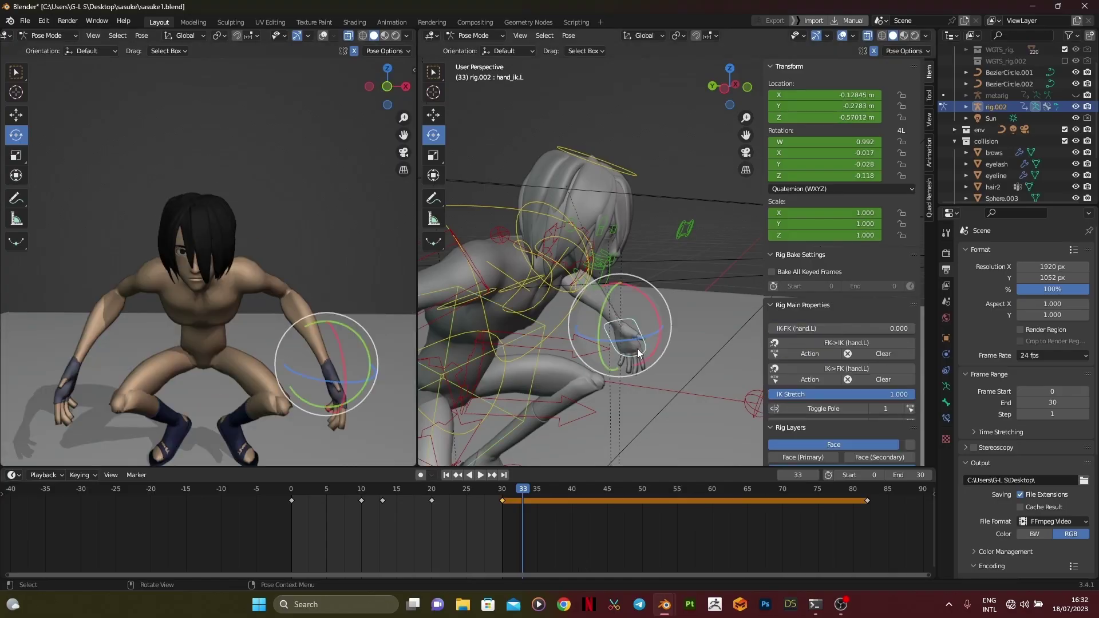
middle_drag(676, 241, 647, 234)
scroll(647, 235, down, 5)
drag(524, 490, 383, 516)
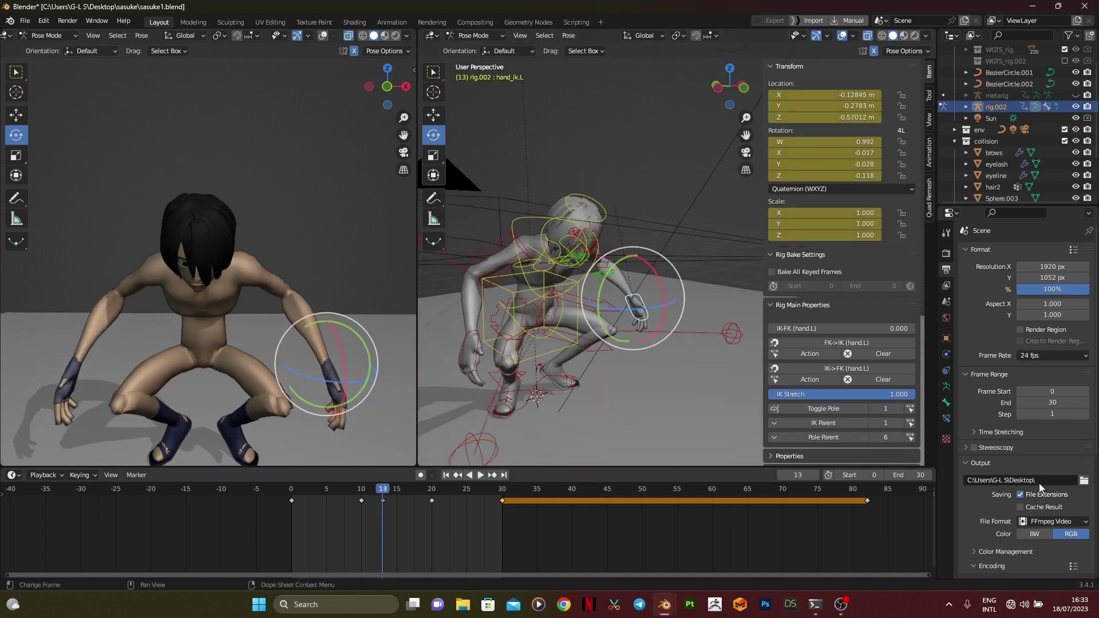
scroll(634, 303, up, 2)
key(g)
key(x)
click(579, 326)
middle_drag(578, 326, 515, 321)
- Move the left hand IK control forward and down in the right view, to about Y -0.36 m and Z -0.61 m
click(740, 86)
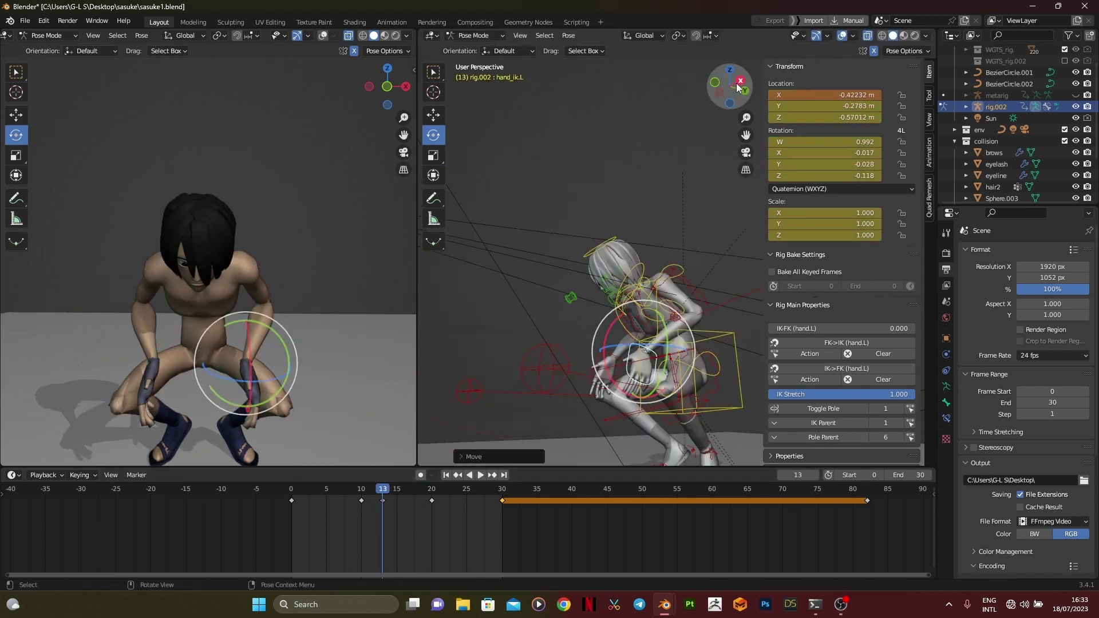
key(g)
key(Return)
- Rotate the left hand IK control around several axes to angle the hand in front of the knee at frame 13
key(r)
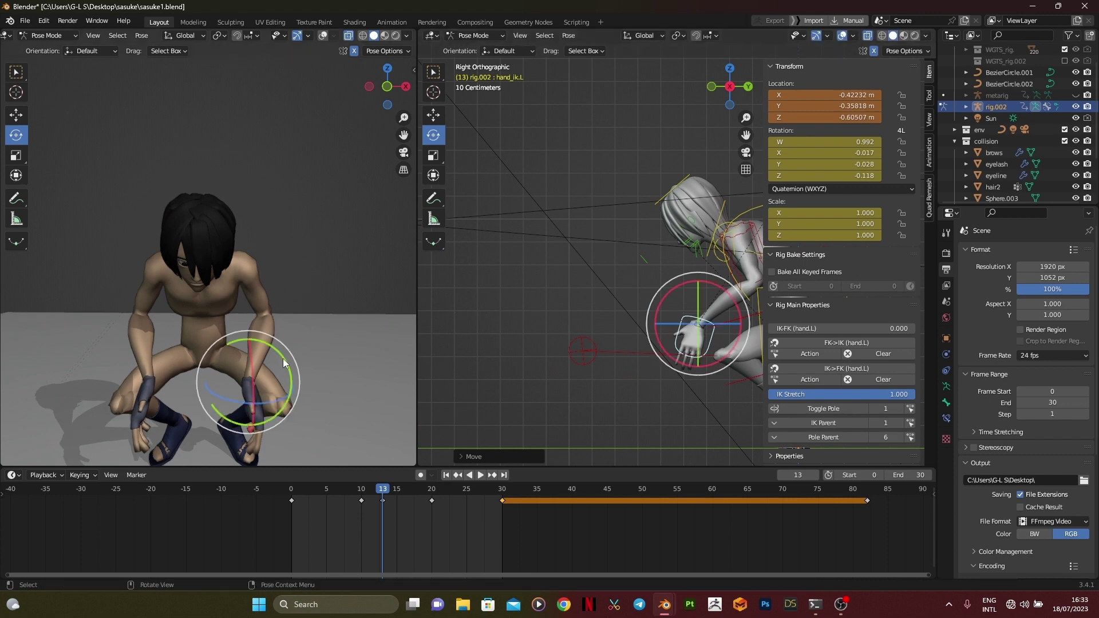
drag(260, 352, 244, 350)
middle_drag(244, 352, 236, 371)
drag(249, 431, 207, 425)
middle_drag(207, 425, 215, 377)
drag(274, 351, 262, 371)
middle_drag(268, 372, 180, 376)
scroll(557, 389, down, 2)
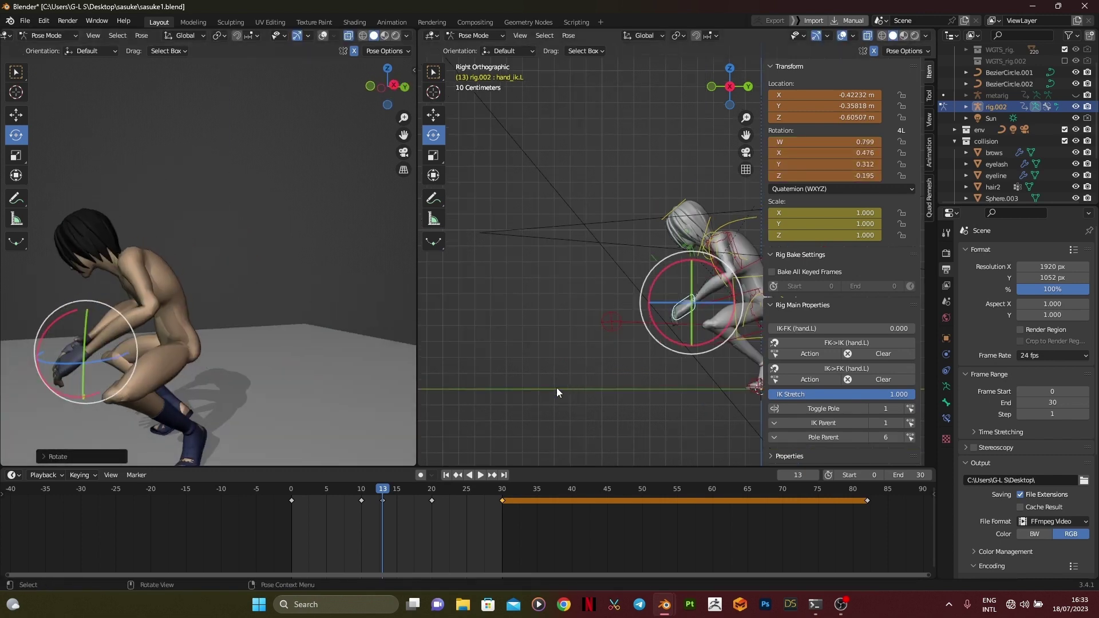
- Keyframe the whole rig's pose at frame 13, with the shaded view set to the camera, and play back the motion
middle_drag(556, 392, 670, 323)
key(KP_0)
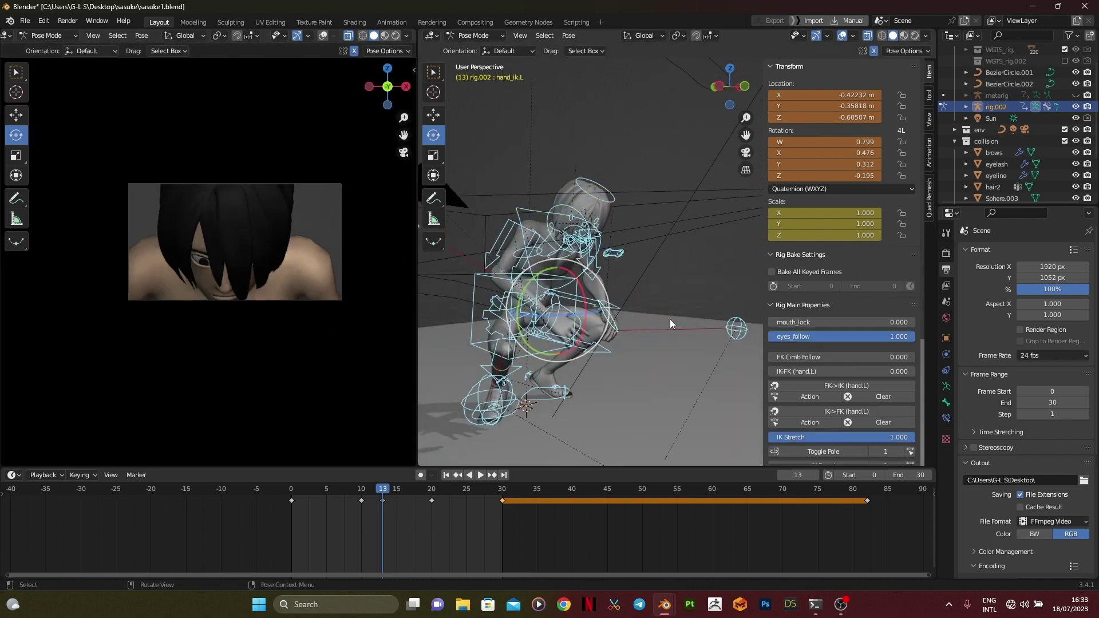
key(i)
key(space)
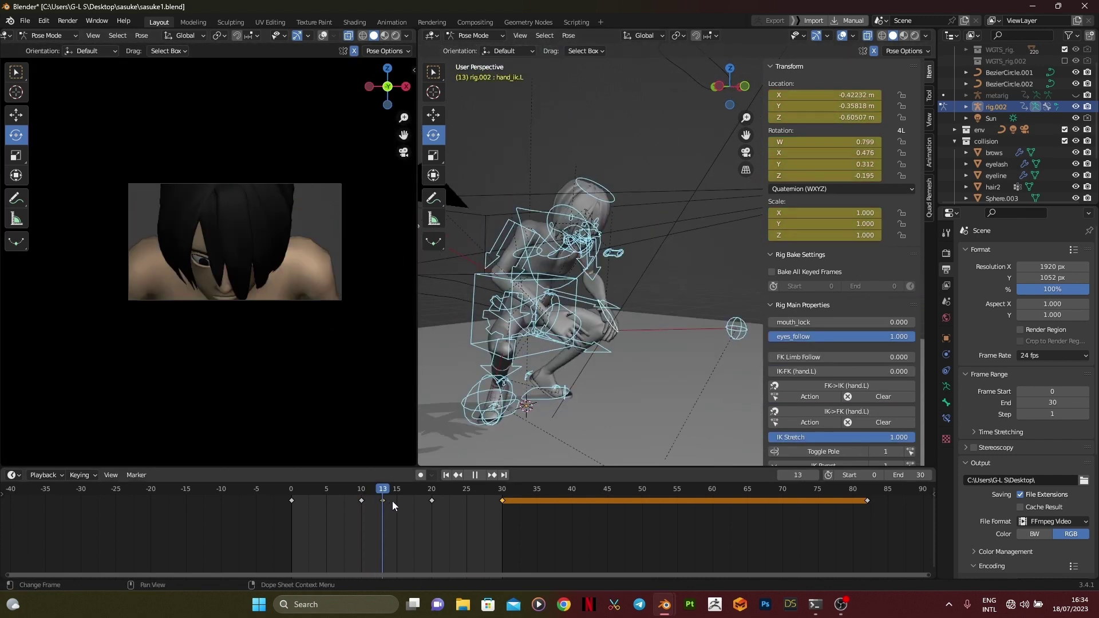
mouse_move(392, 501)
mouse_down()
mouse_move(435, 497)
mouse_move(380, 493)
mouse_up()
- Copy both hand IK controls' keyframe from frame 13 to frame 20 and lower the hands to Z -0.655 m there
click(471, 365)
shift+click(646, 311)
click(723, 90)
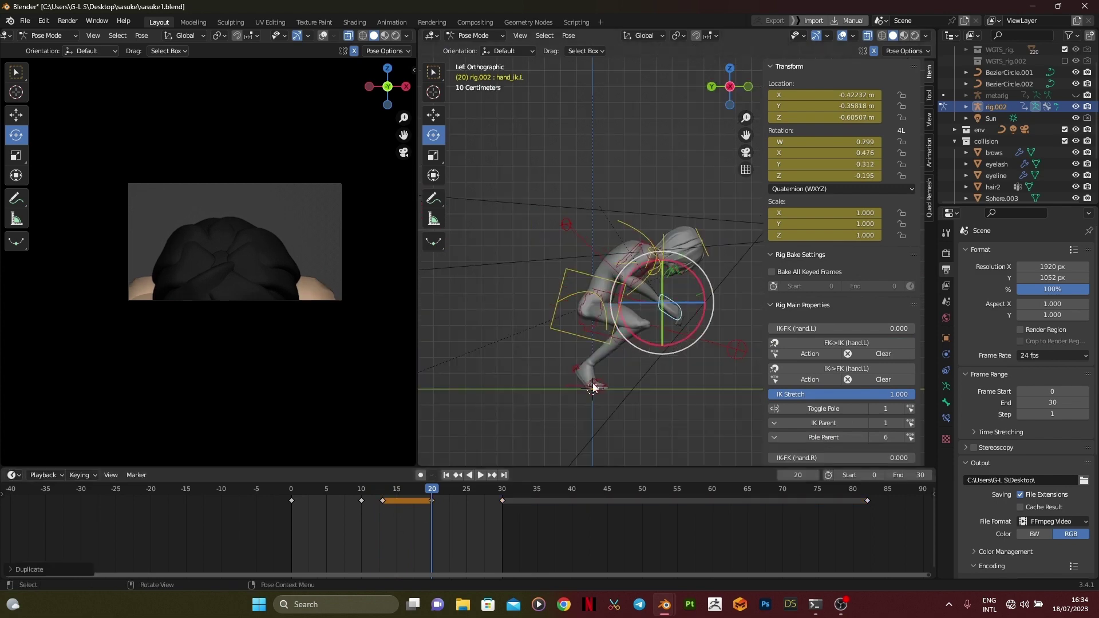
key(KP_Decimal)
key(g)
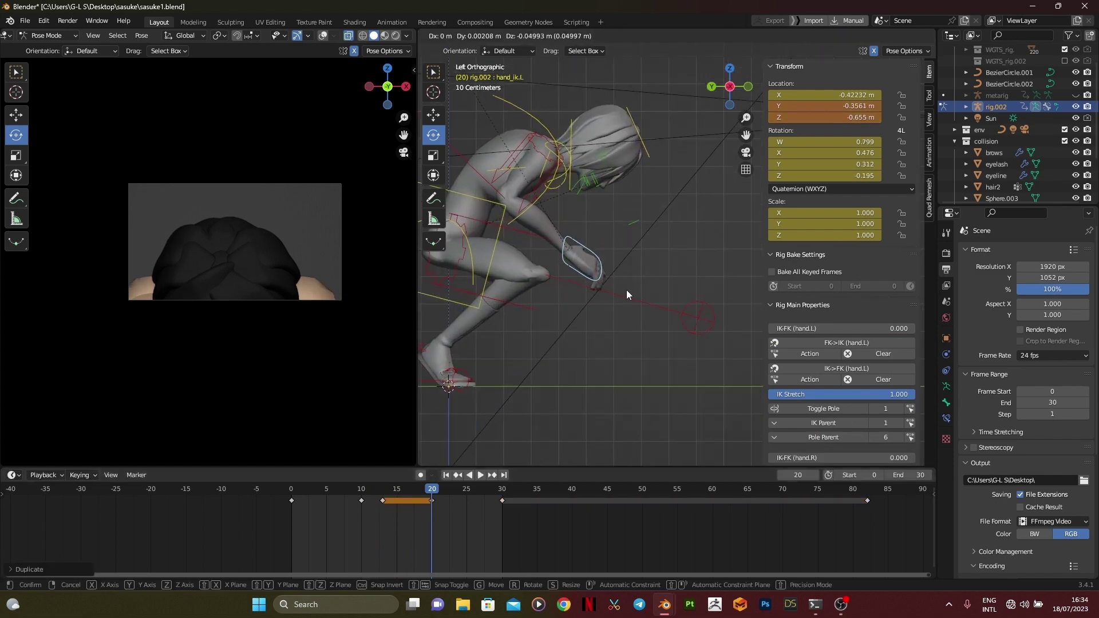
click(627, 308)
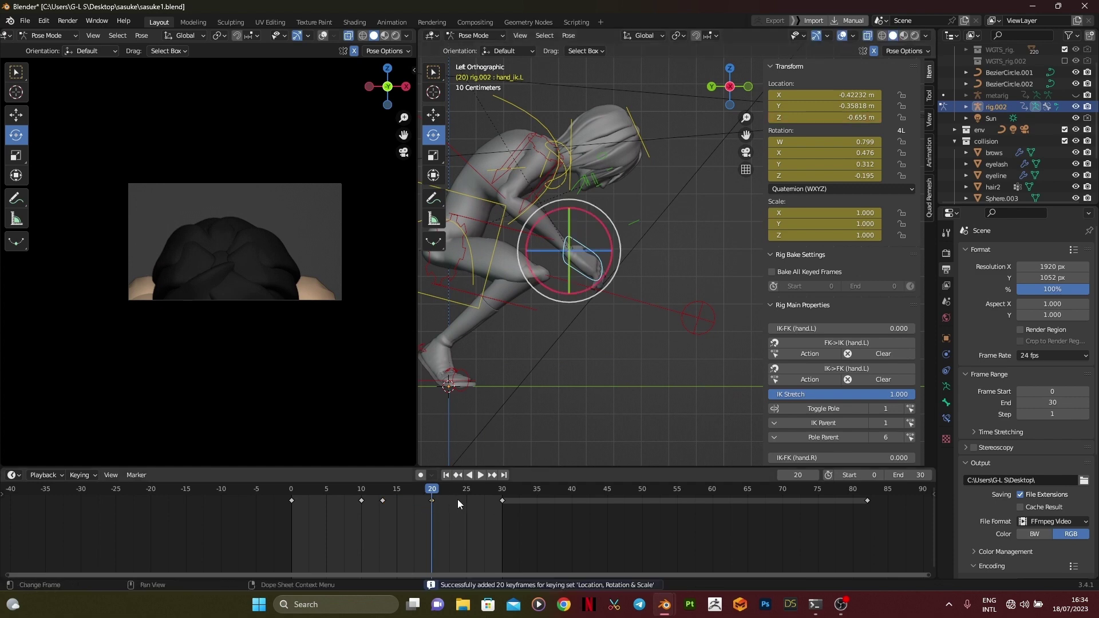
- Copy the frame 13 keyframe of both hand IK controls to frame 30
middle_drag(527, 388, 453, 380)
drag(435, 494, 507, 500)
key(space)
click(507, 502)
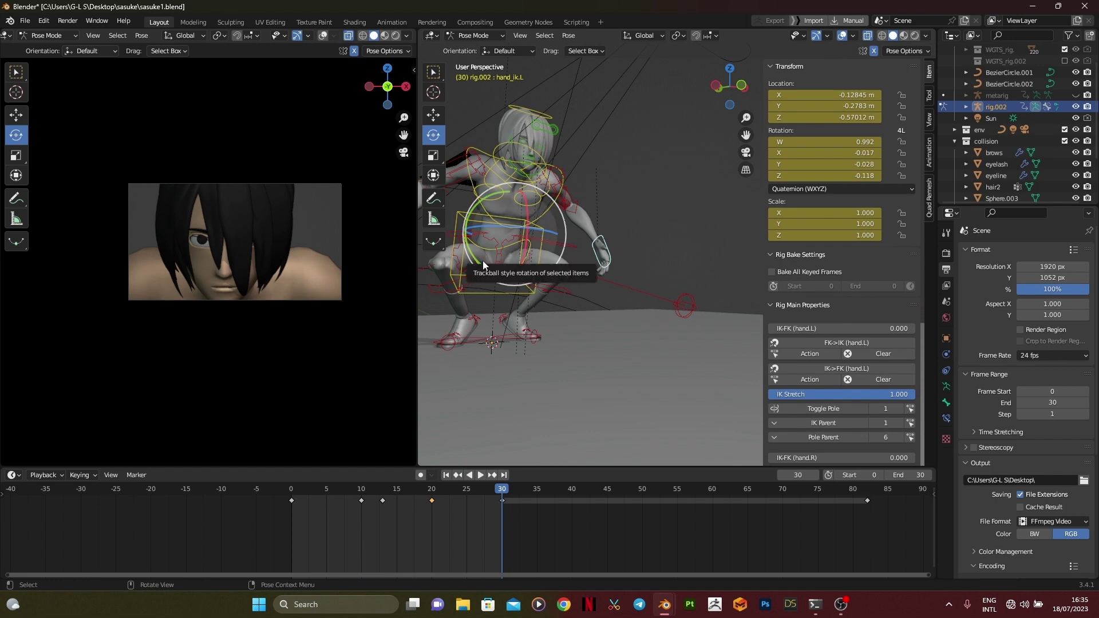
scroll(538, 269, up, 1)
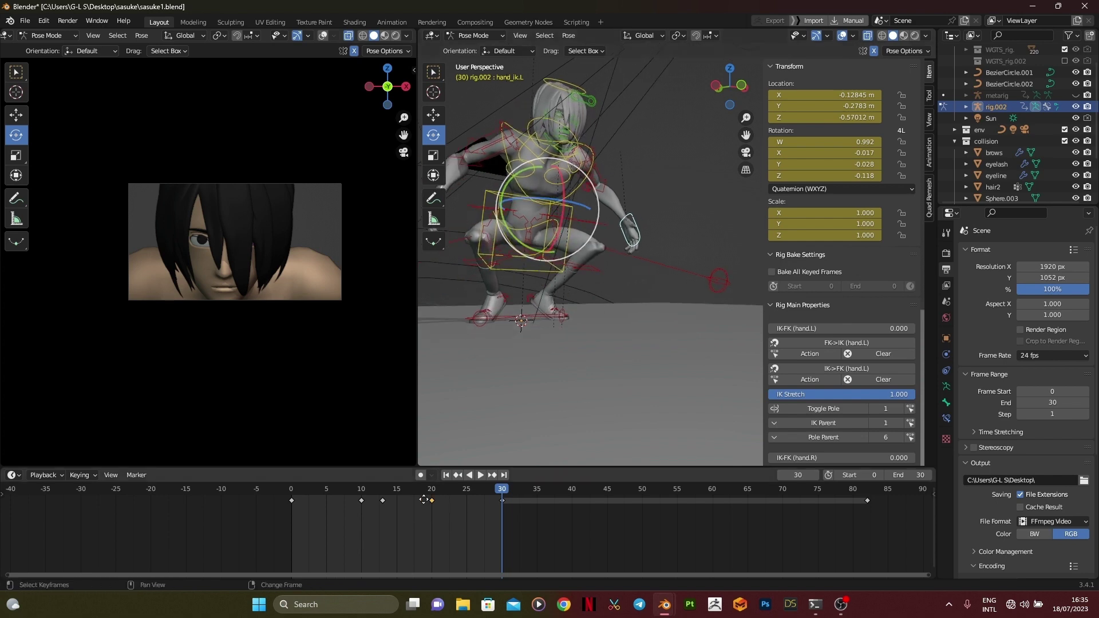
click(499, 516)
key(ctrl+KP_3)
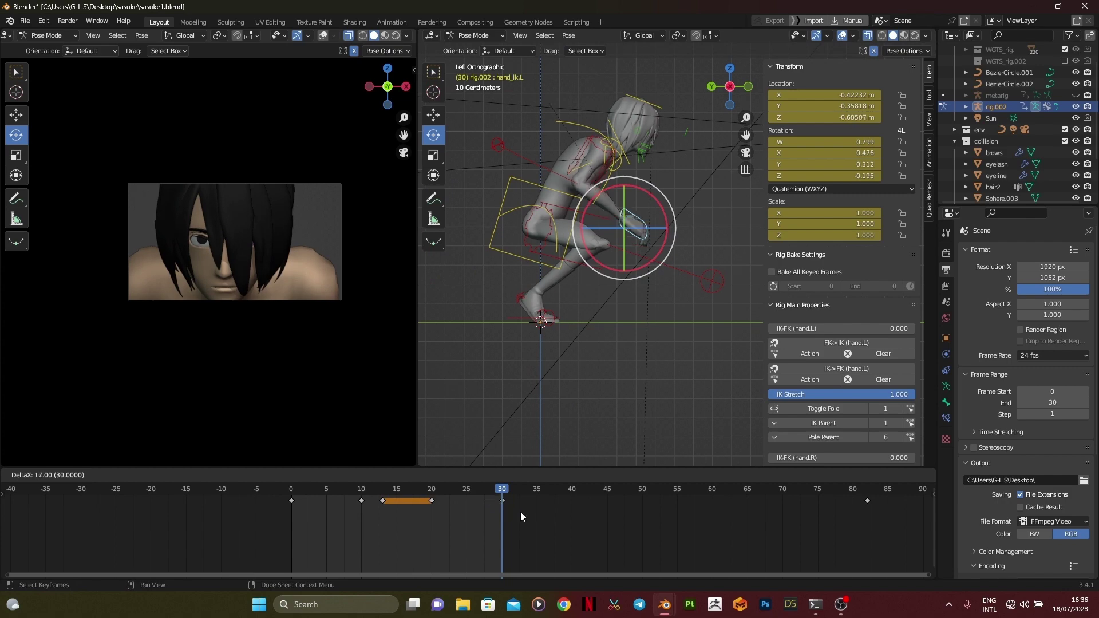
click(520, 513)
- Play and scrub between frames 13 and 30 to examine the hand and arm placement from several angles
middle_drag(553, 344, 516, 378)
drag(493, 484, 435, 510)
middle_drag(486, 292, 532, 321)
drag(444, 500, 383, 508)
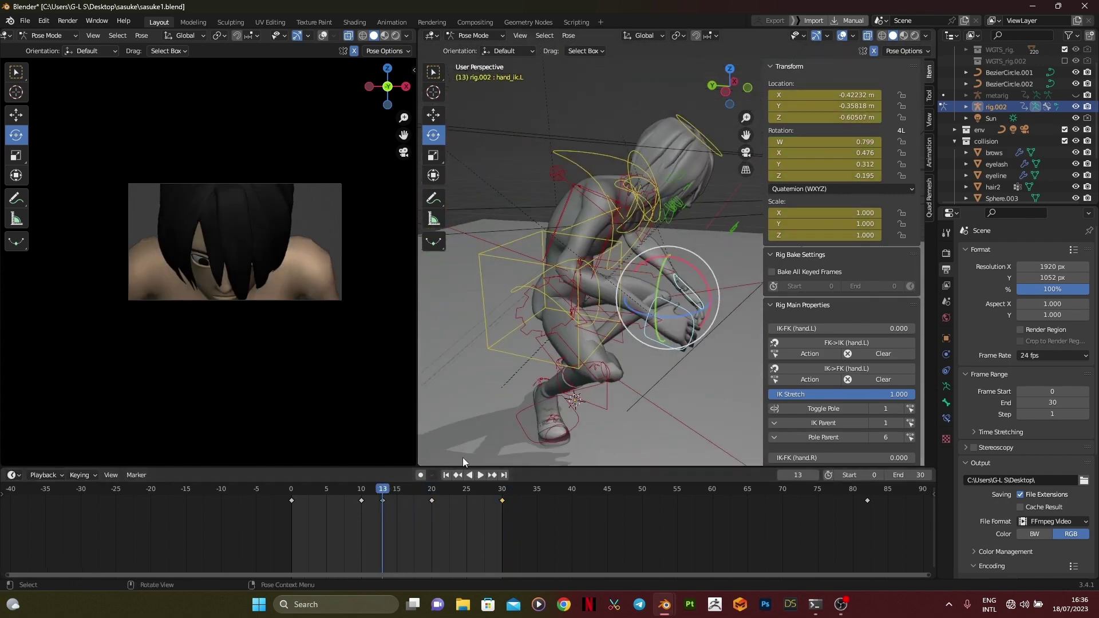
key(space)
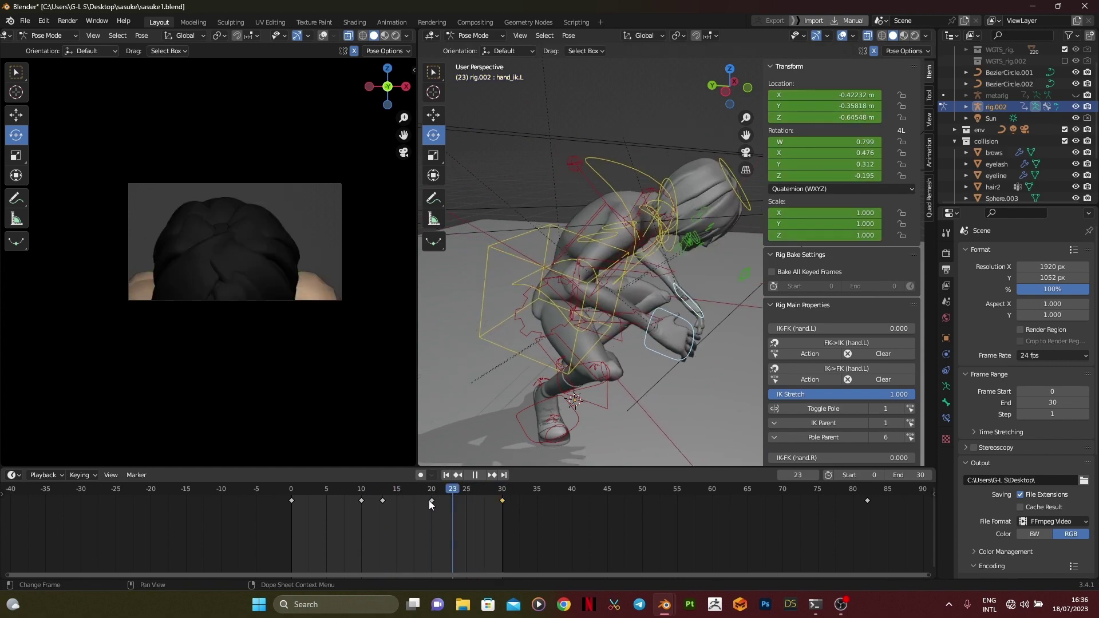
key(space)
click(430, 502)
middle_drag(550, 320, 578, 366)
scroll(573, 343, up, 3)
drag(433, 499, 383, 503)
scroll(467, 515, down, 2)
scroll(515, 344, down, 3)
- Adjust the right shoulder control's rotation at frame 13 and keyframe the whole rig
middle_drag(515, 332, 538, 192)
click(552, 281)
key(ctrl+z)
drag(530, 176, 533, 173)
scroll(547, 198, down, 5)
middle_drag(561, 214, 544, 191)
key(a)
key(i)
- Rotate the right shoulder control at frame 20 to about X 21.6°, Y -0.6°, Z 3° and keyframe the whole rig
click(493, 476)
scroll(597, 264, up, 5)
middle_drag(588, 328, 520, 231)
click(597, 264)
drag(518, 232, 549, 297)
middle_drag(548, 297, 570, 289)
key(a)
key(i)
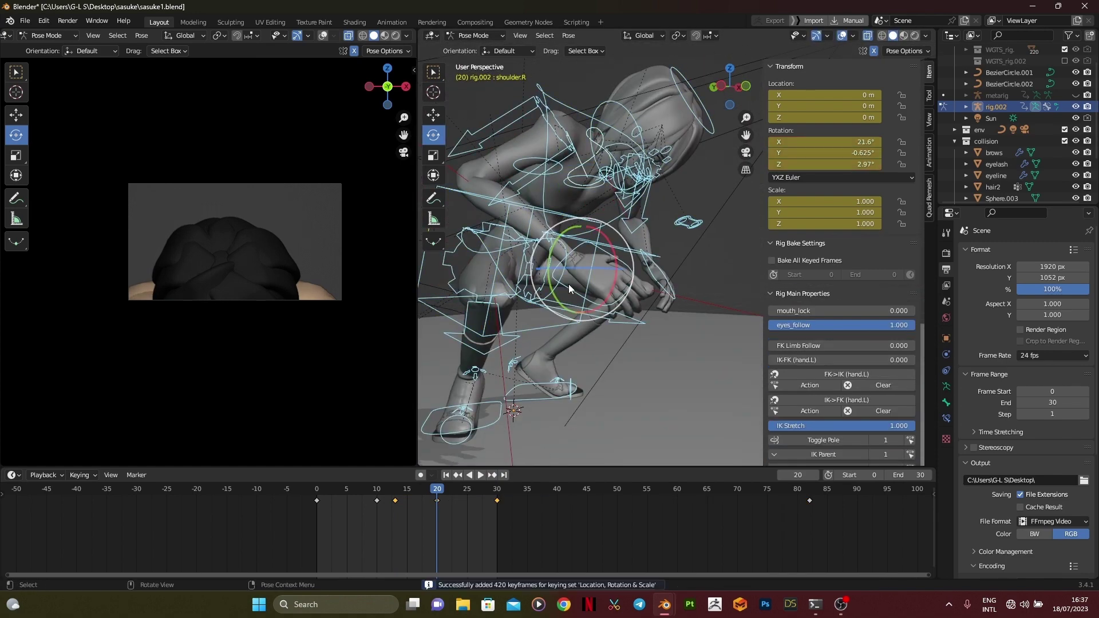
- Reset the right shoulder control at frame 30, rotate it to about X 4.1°, Y 1.4°, Z 10°, and keyframe the whole rig
click(490, 477)
click(517, 152)
key(alt+r)
middle_drag(517, 171, 544, 213)
drag(544, 212, 520, 156)
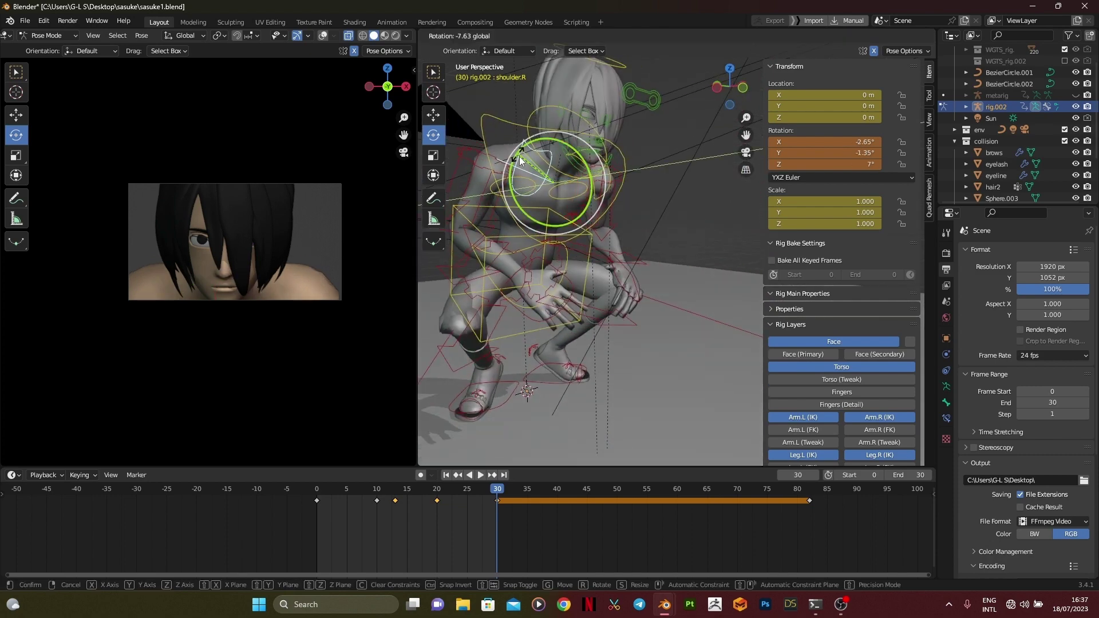
middle_drag(520, 157, 486, 248)
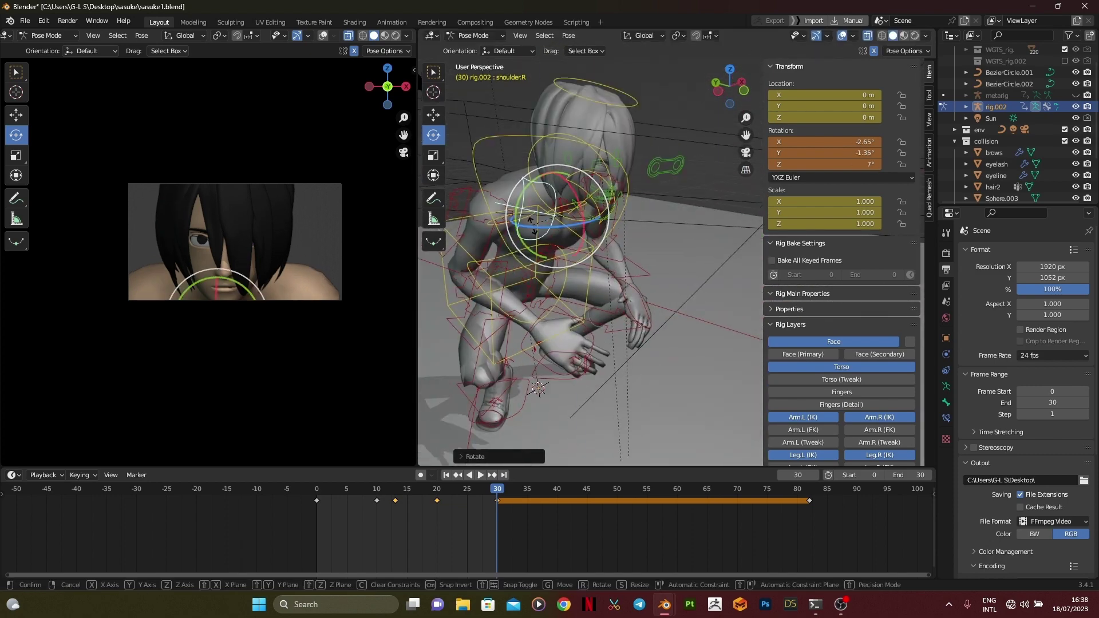
drag(533, 225, 523, 234)
middle_drag(541, 278, 493, 245)
key(a)
key(i)
- Frame the whole crouching character outside the camera view and render it
middle_drag(234, 286, 238, 285)
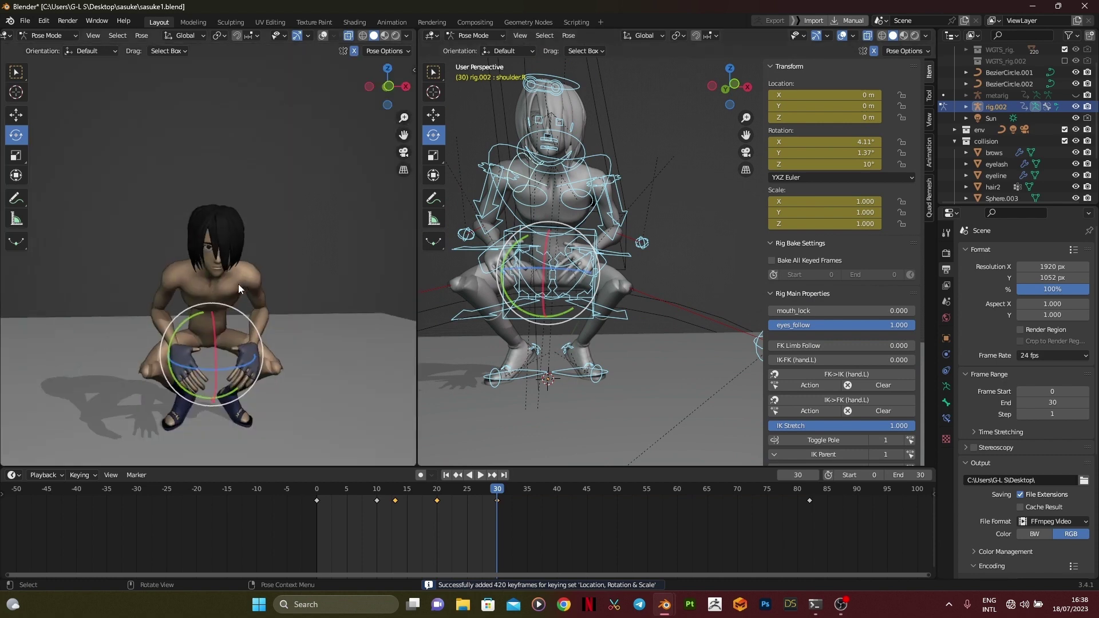
key(F12)
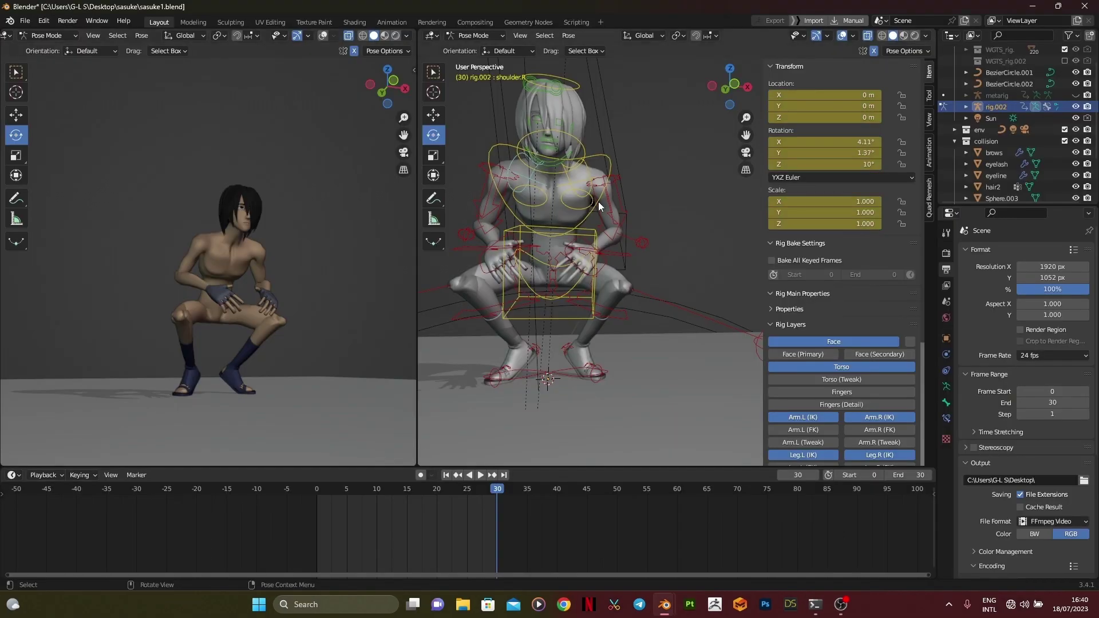
- Copy the frame 20 keyframe of both hand IK controls to frame 30
key(a)
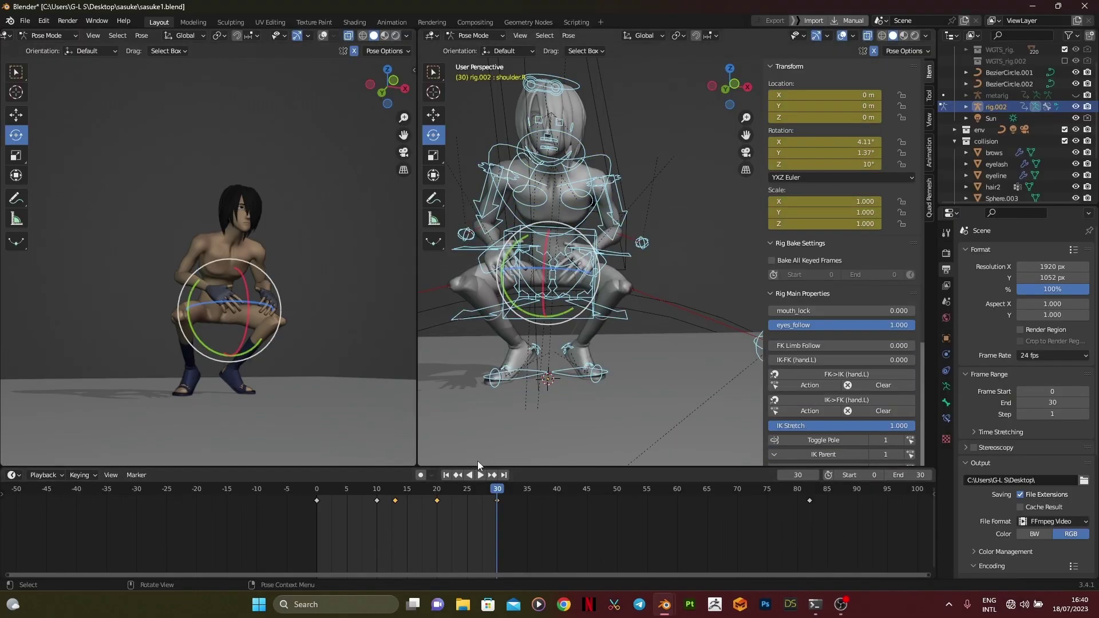
click(437, 489)
scroll(647, 278, up, 1)
click(578, 294)
click(435, 293)
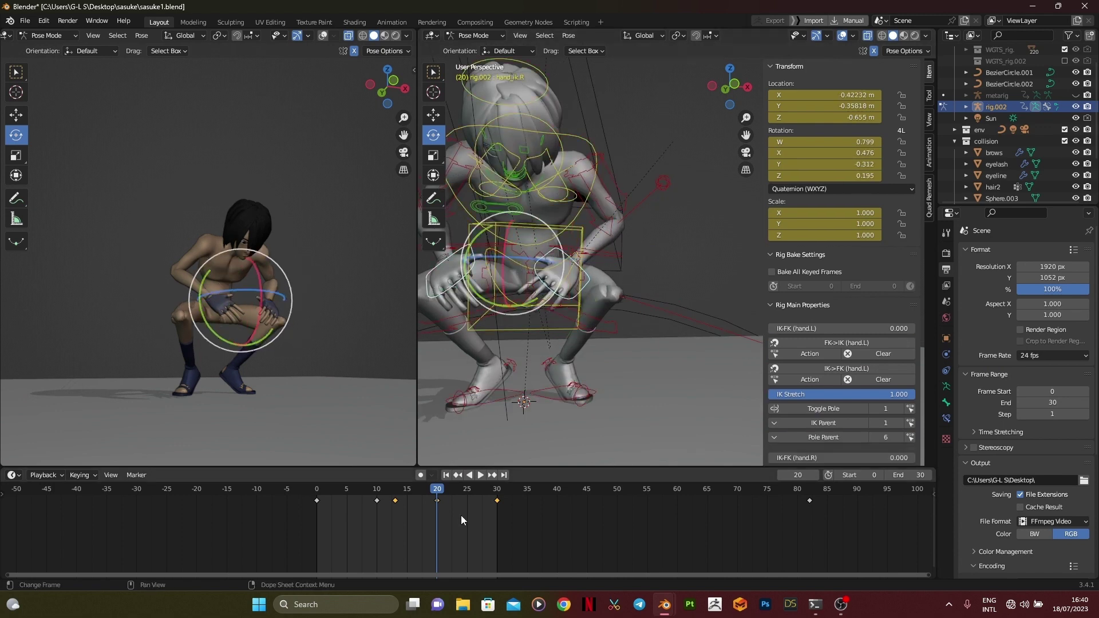
click(500, 520)
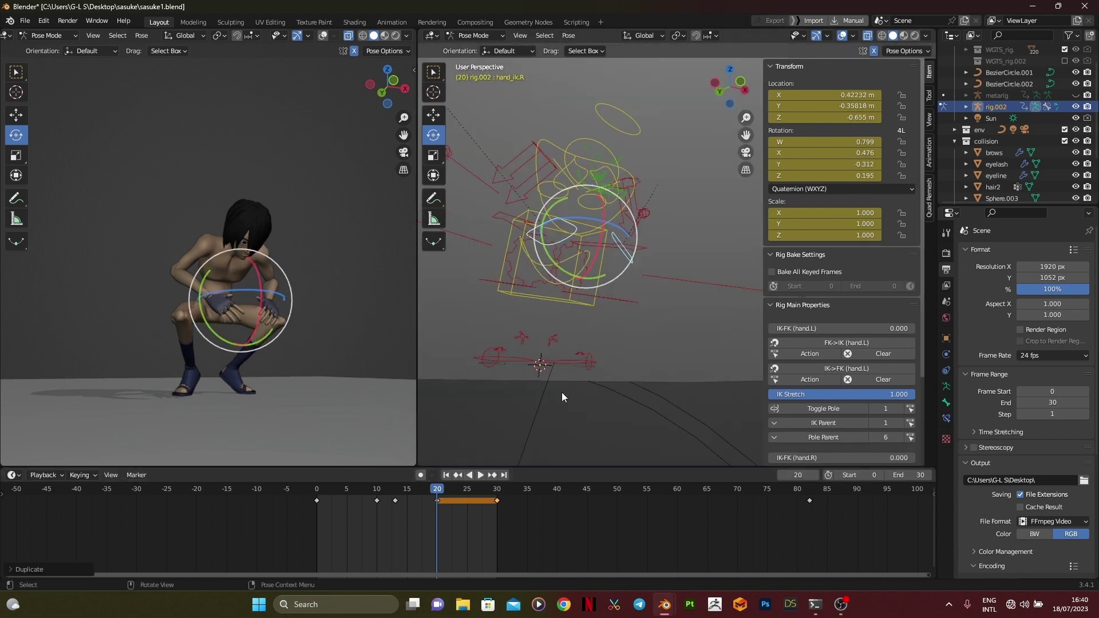
click(494, 475)
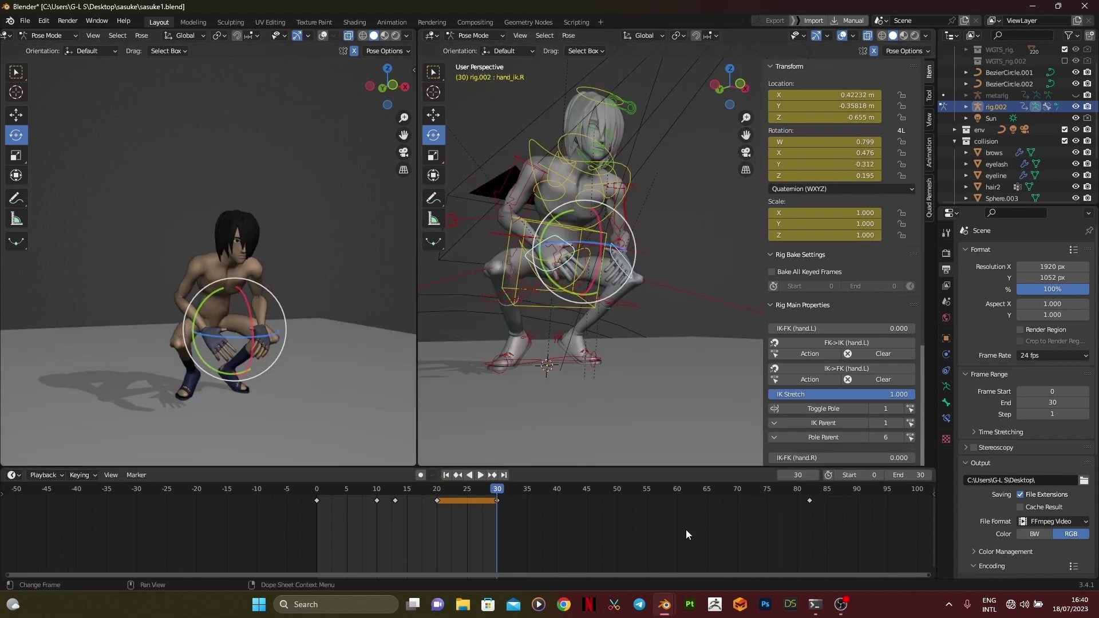
drag(739, 541, 471, 496)
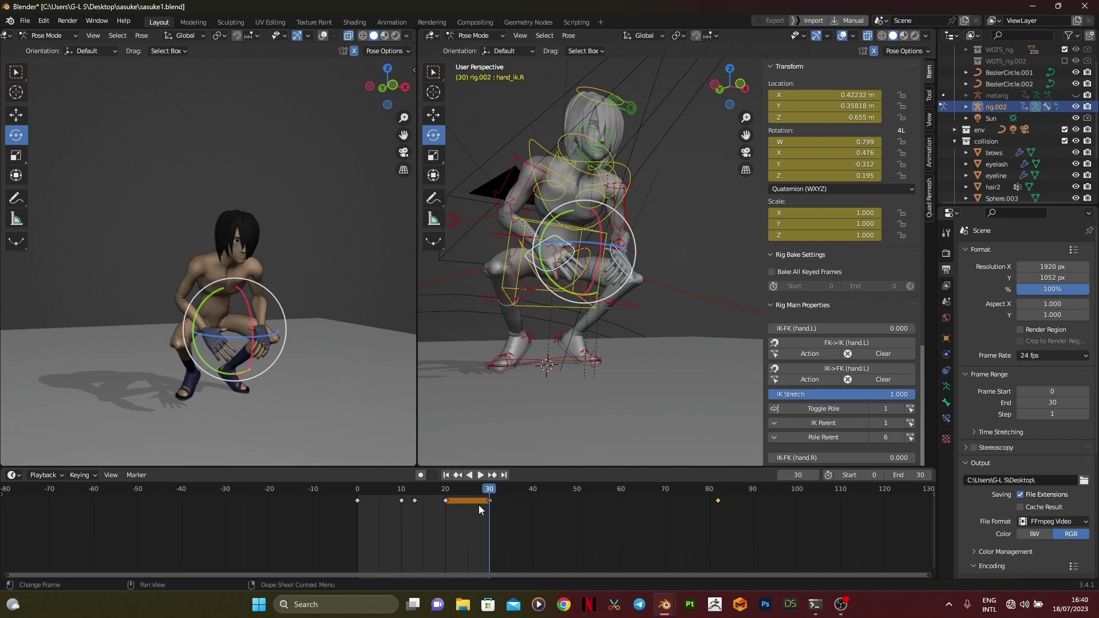
key(shift+d)
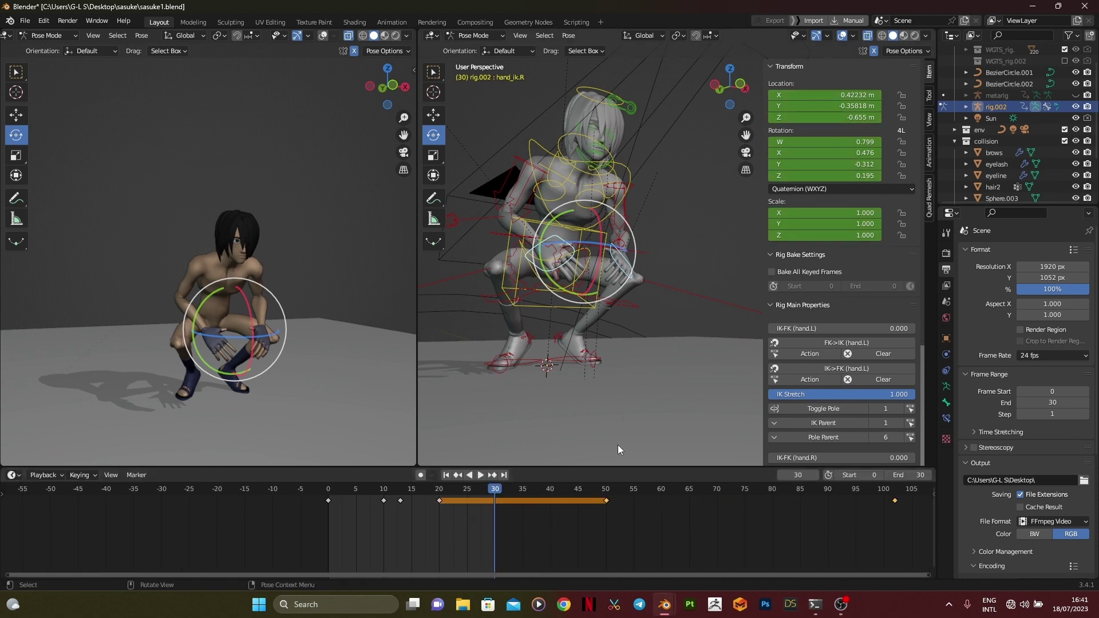
right_click(570, 398)
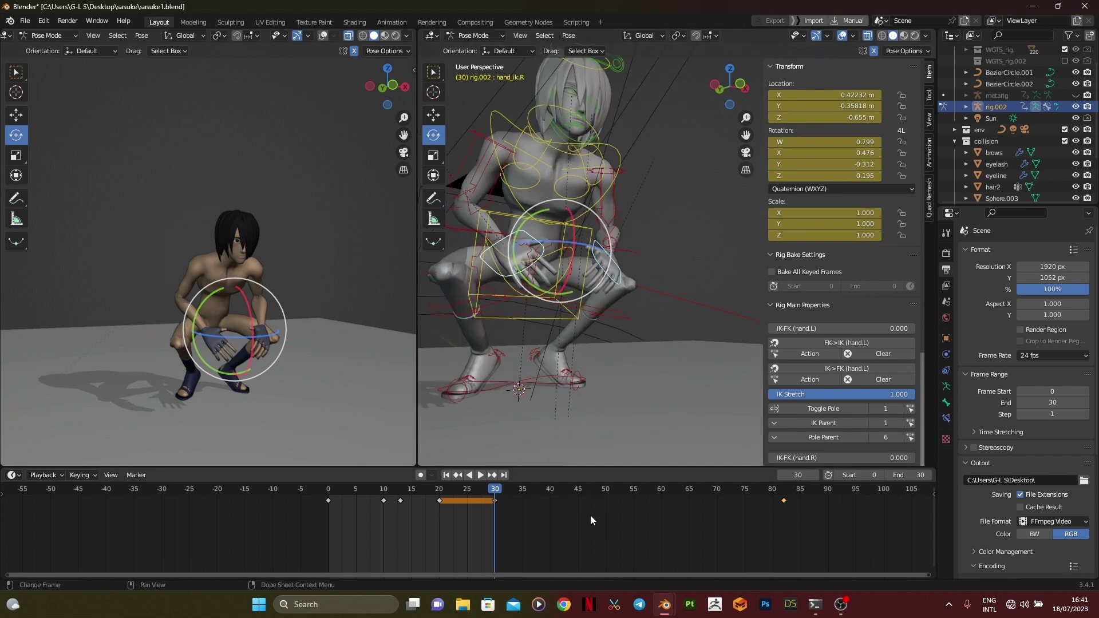
- Shift the whole rig's keyframes from frame 30 onward 20 frames later, to frames 50 and 102, and copy the frame 20 keyframe to frame 40
key(a)
key(g)
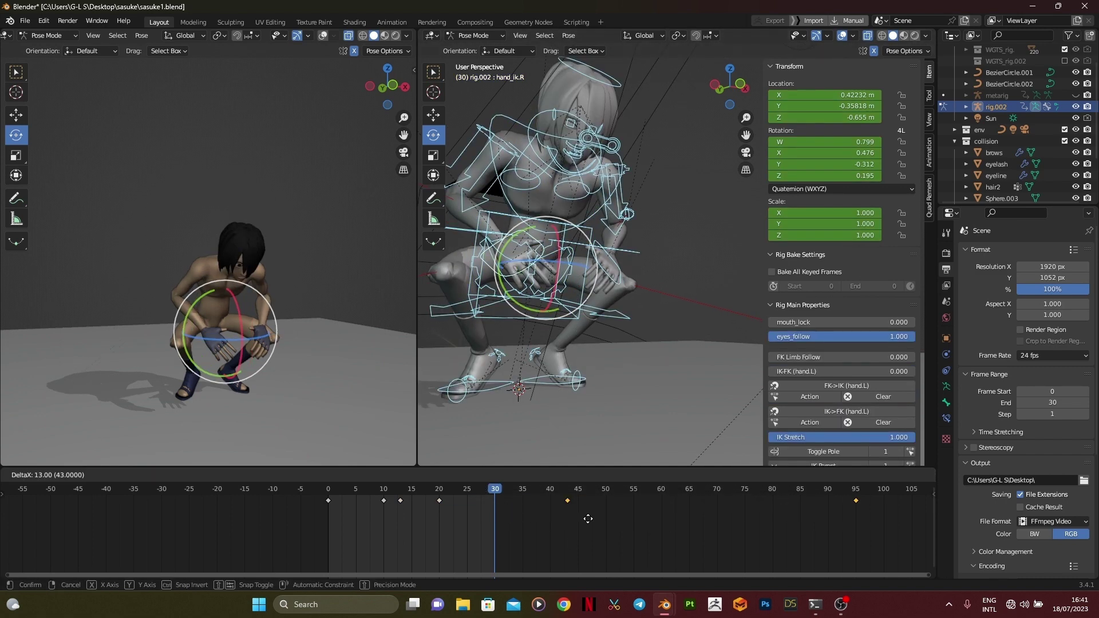
click(626, 520)
key(g)
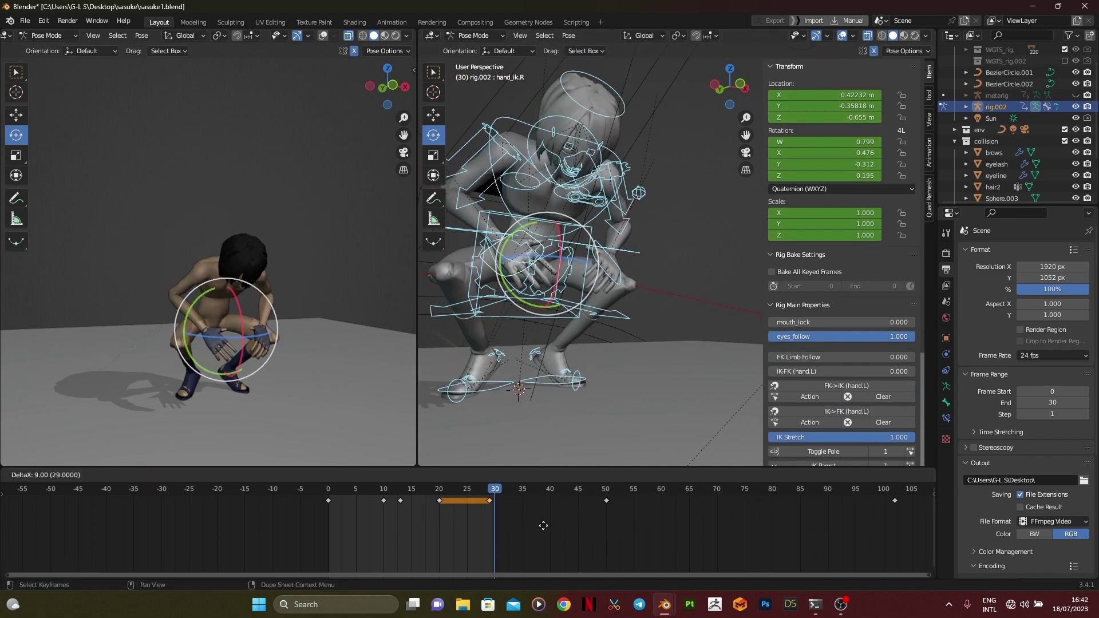
key(shift+d)
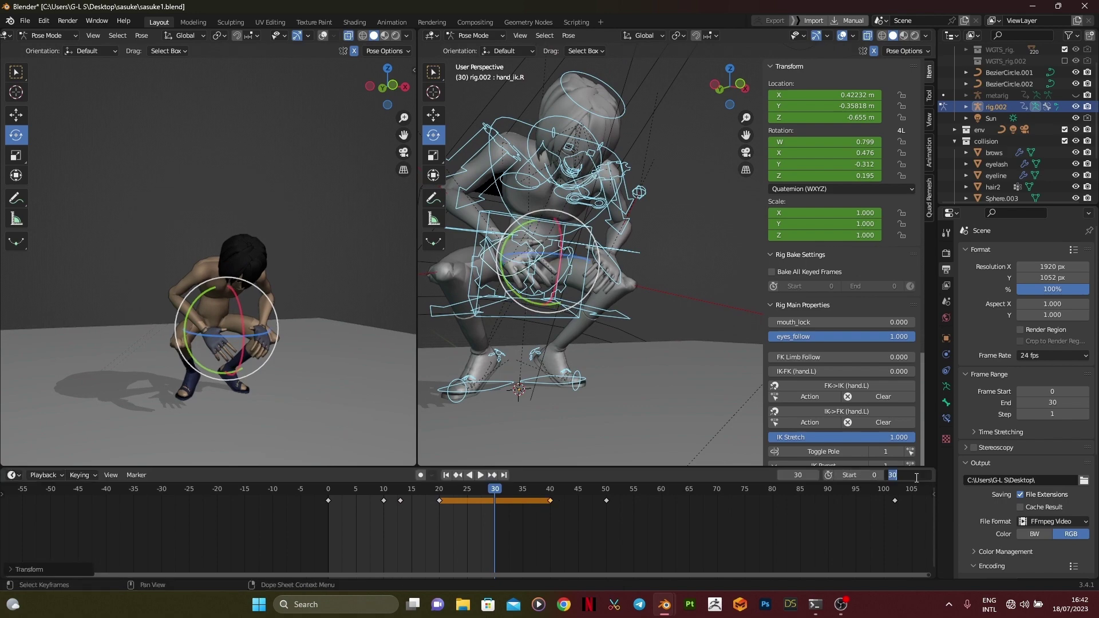
- Set the end frame to 50 and render the viewport animation as a video
text(50)
key(Return)
click(93, 35)
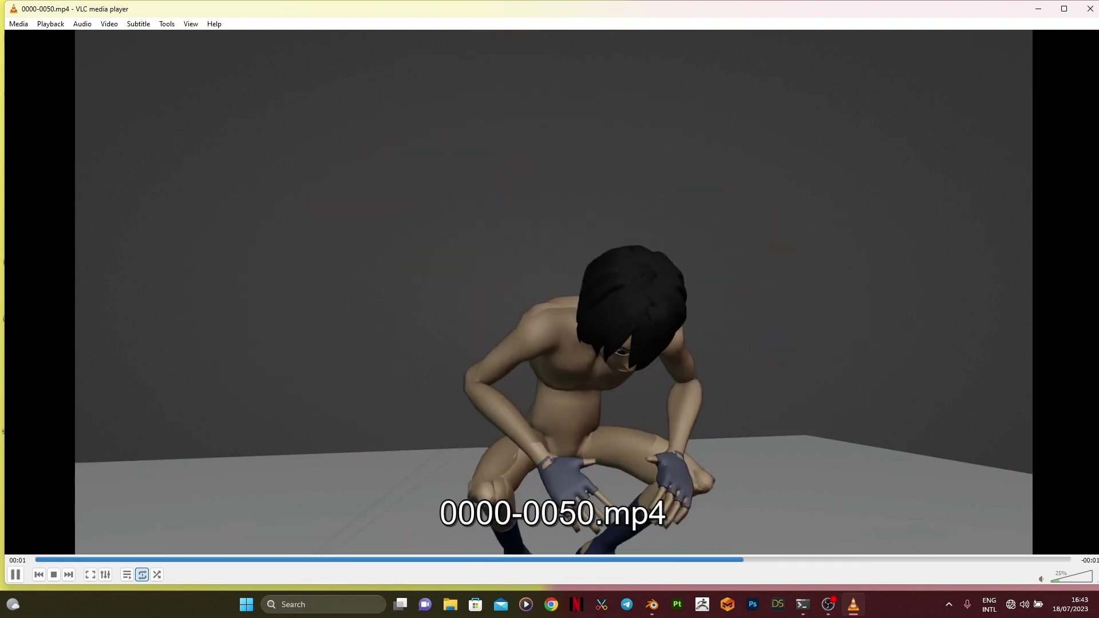
- Stop the playback and step through the keyframes up to frame 40, examining the crouch from the side
middle_drag(320, 405, 361, 406)
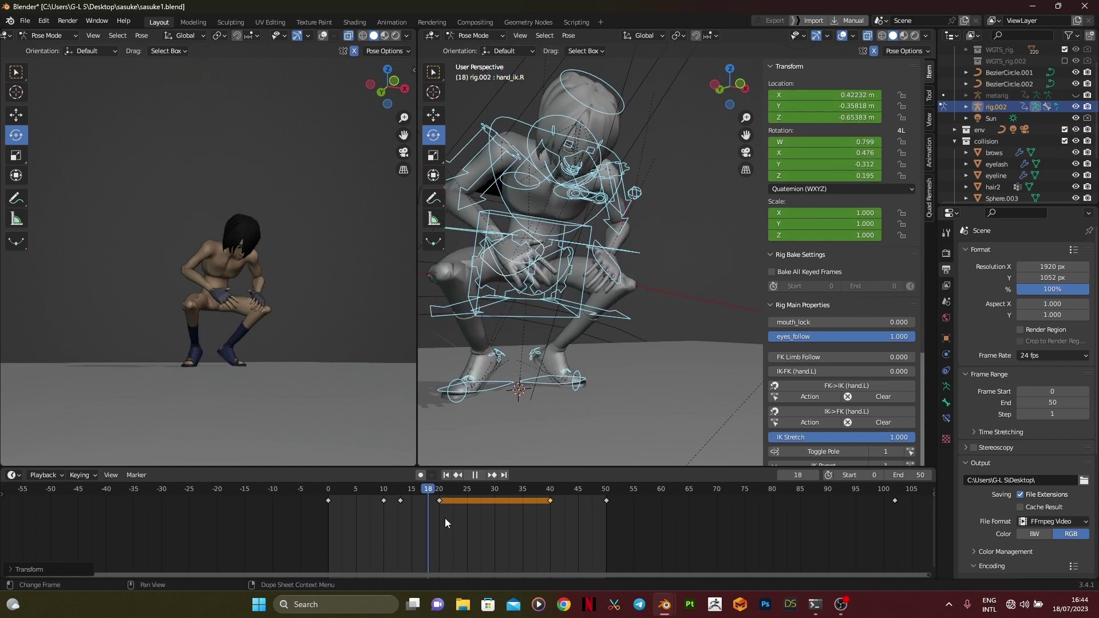
key(Escape)
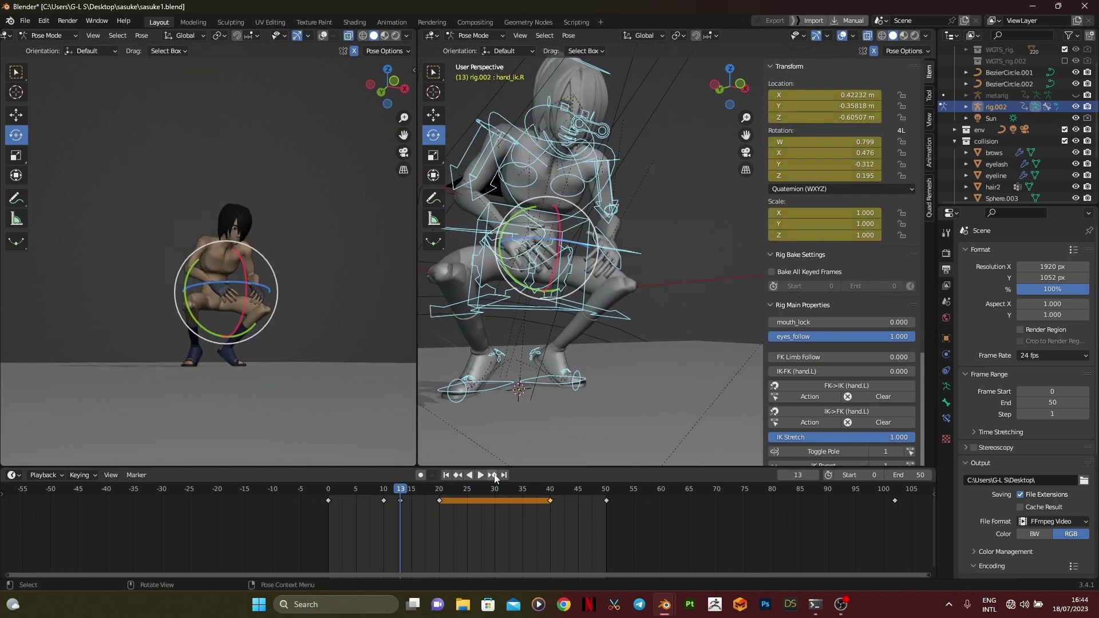
click(496, 479)
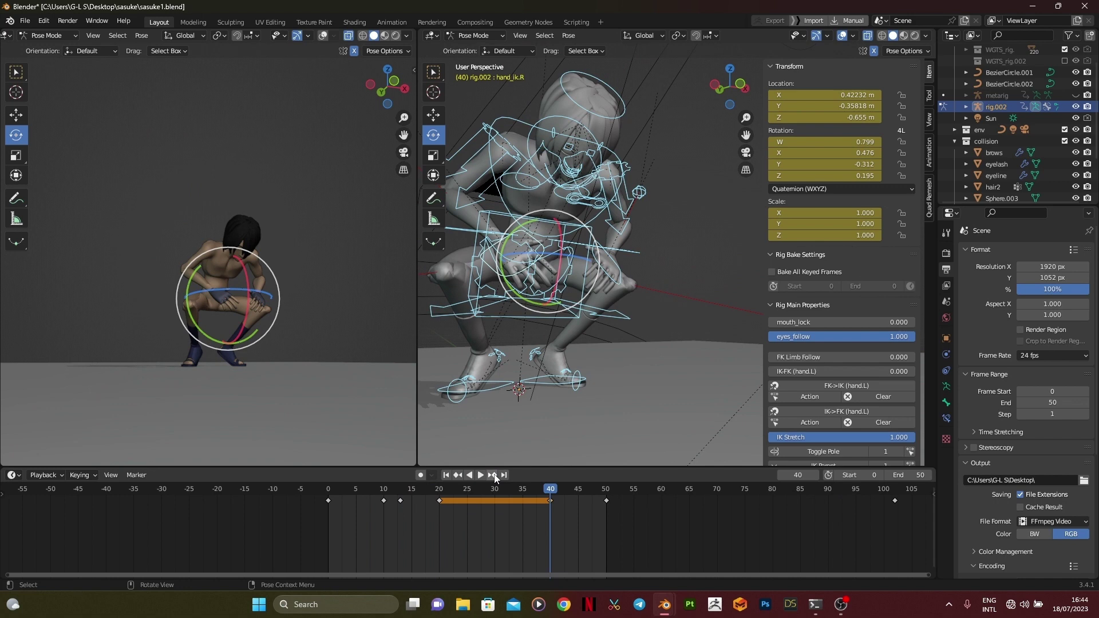
middle_drag(273, 401, 473, 414)
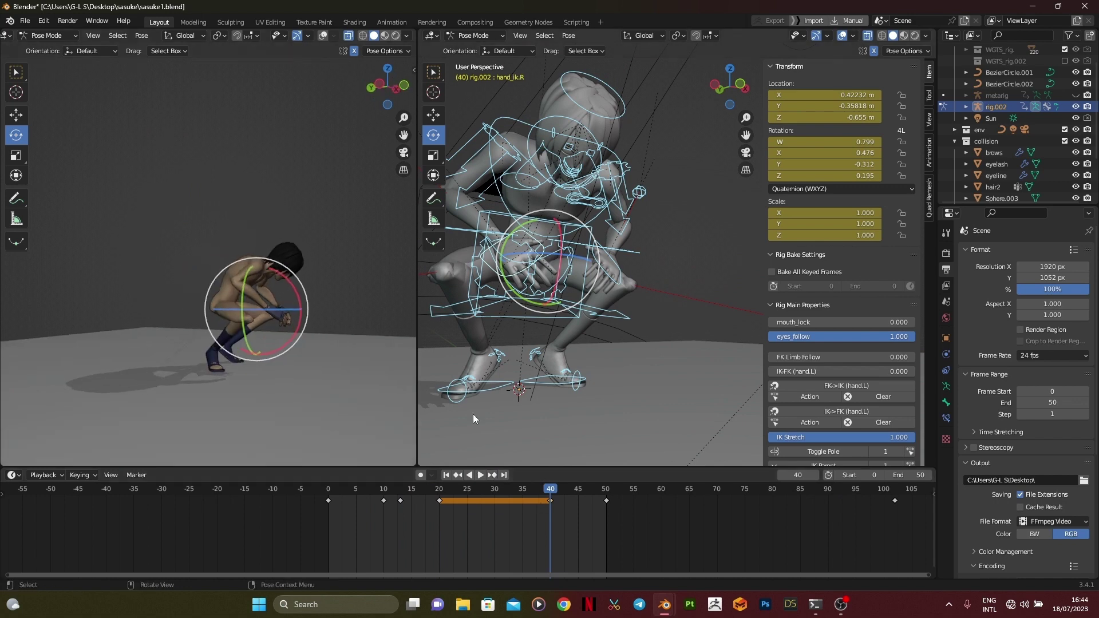
click(495, 477)
click(458, 475)
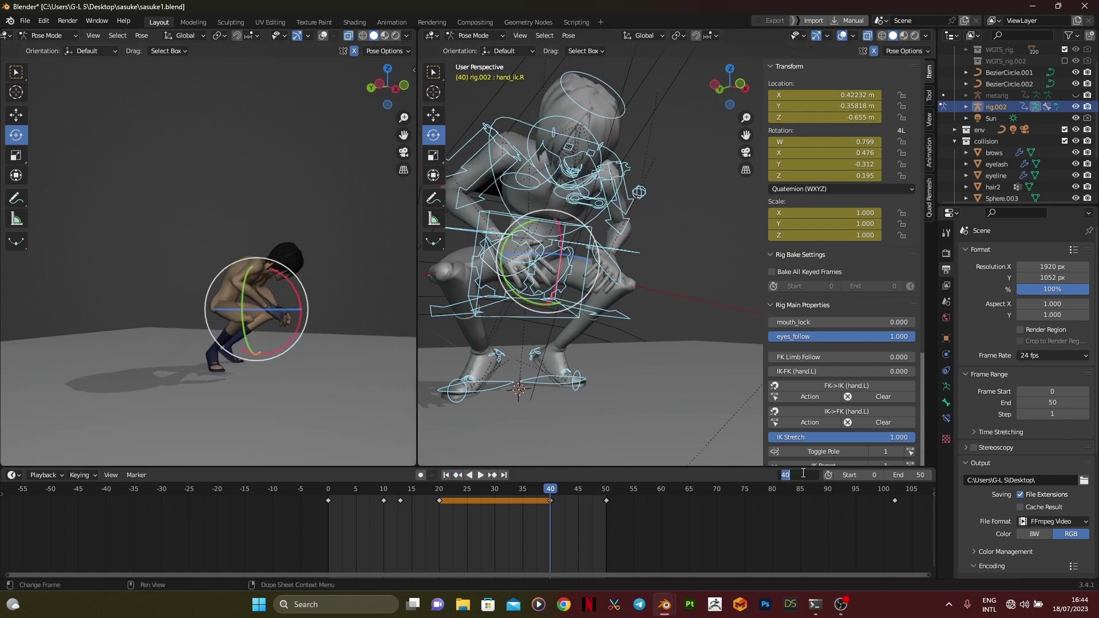
- Go to frame 30 and try Push Pose from Breakdown and Relax Pose to Breakdown on the whole rig
key(ctrl+e)
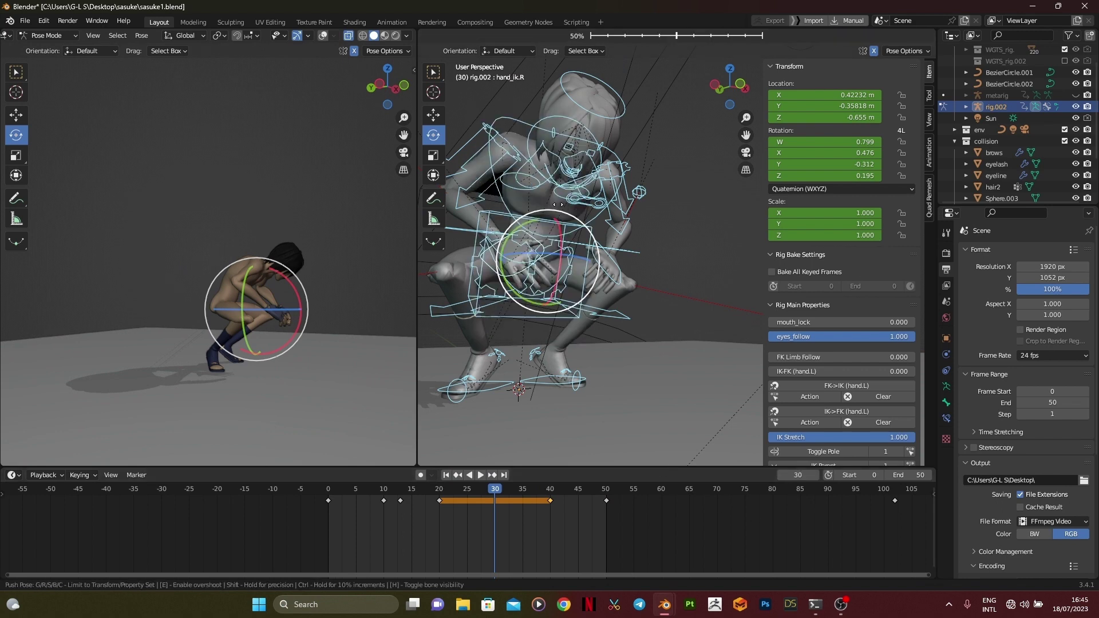
right_click(672, 209)
click(630, 241)
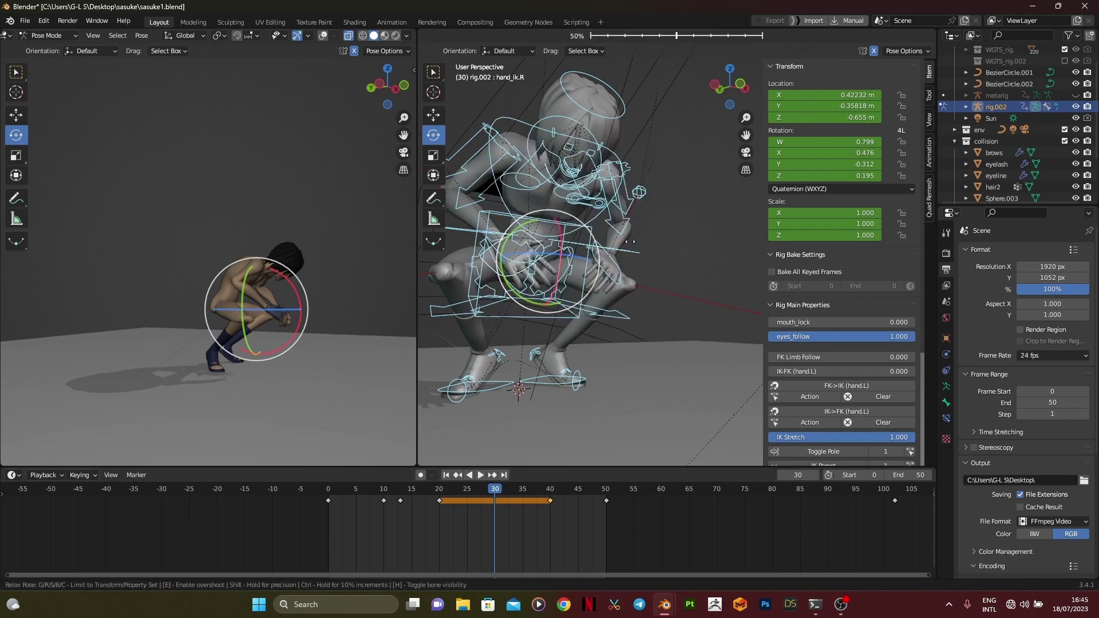
click(572, 272)
- Try Push Pose from Breakdown and Blend to Neighbor on the whole rig at frame 30 from the side view
alt+middle_drag(572, 272, 635, 270)
right_click(635, 270)
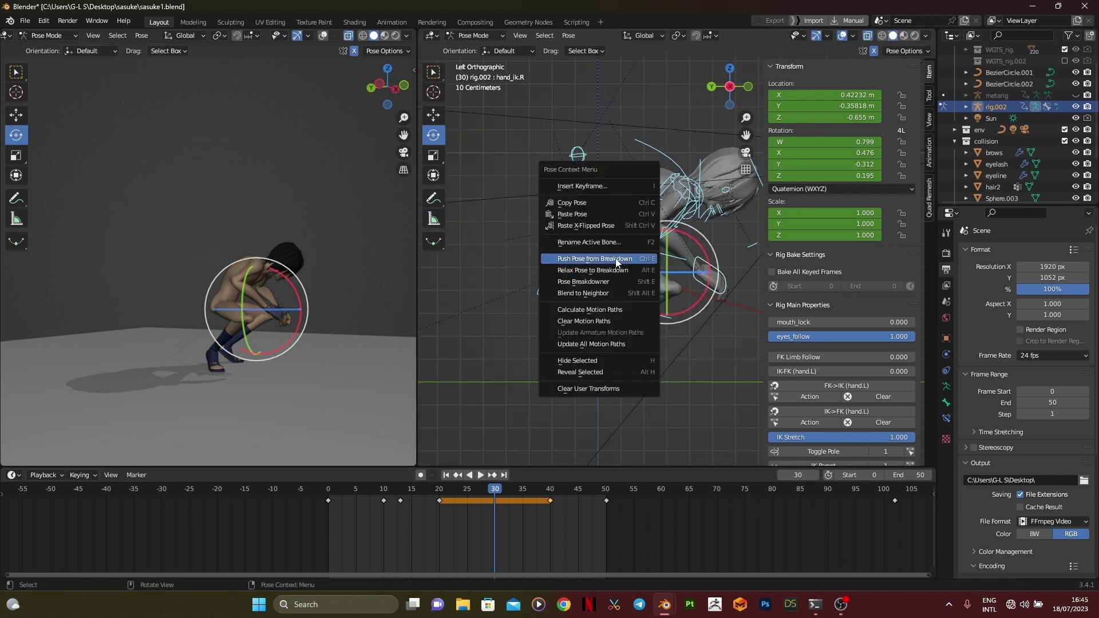
click(619, 259)
right_click(568, 246)
click(570, 284)
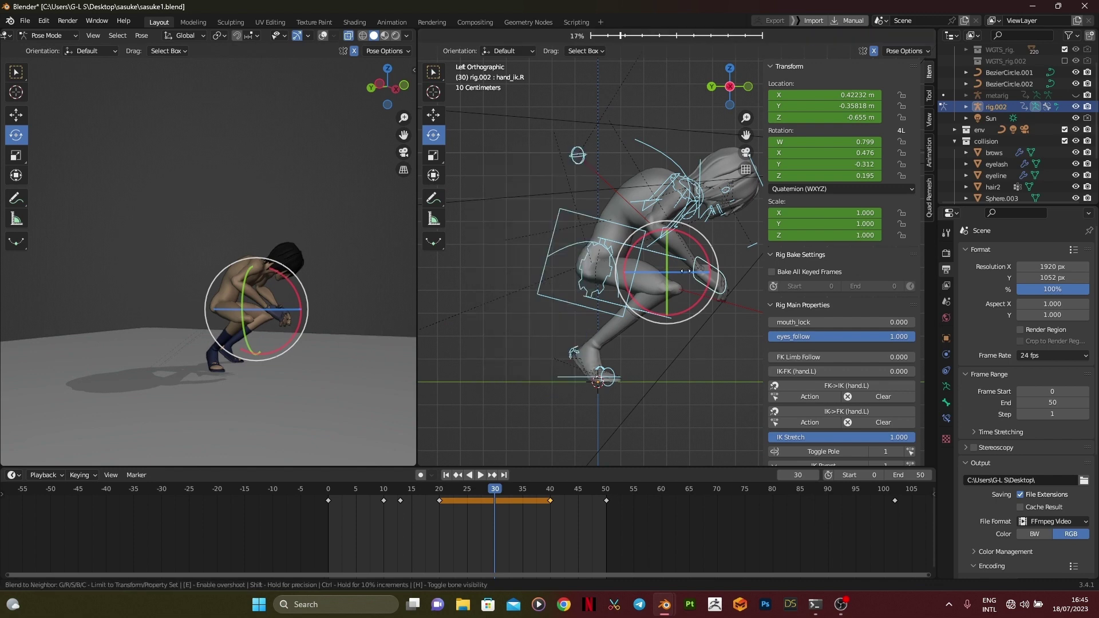
right_click(625, 259)
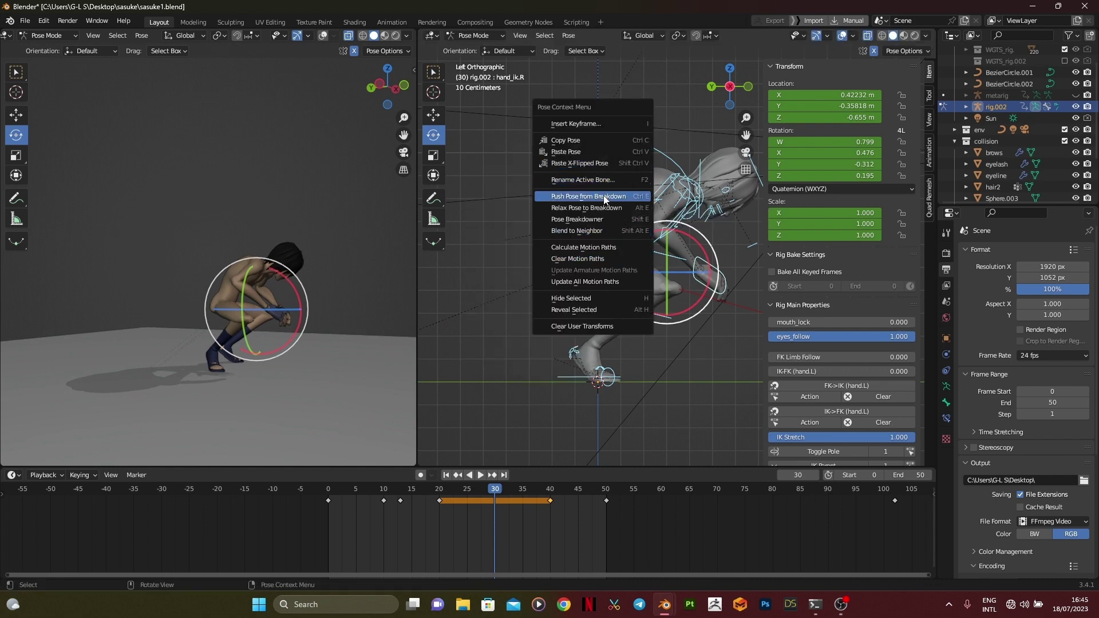
click(604, 198)
- Go to frame 14, show the character's cloth collection and view the pose from the side
key(space)
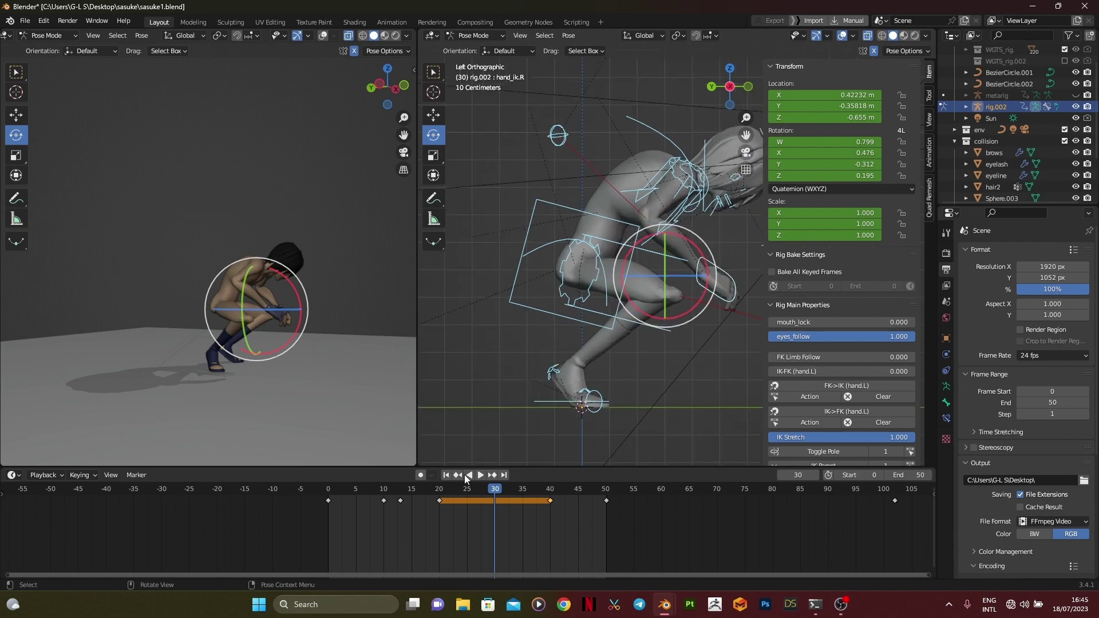
drag(414, 543, 406, 541)
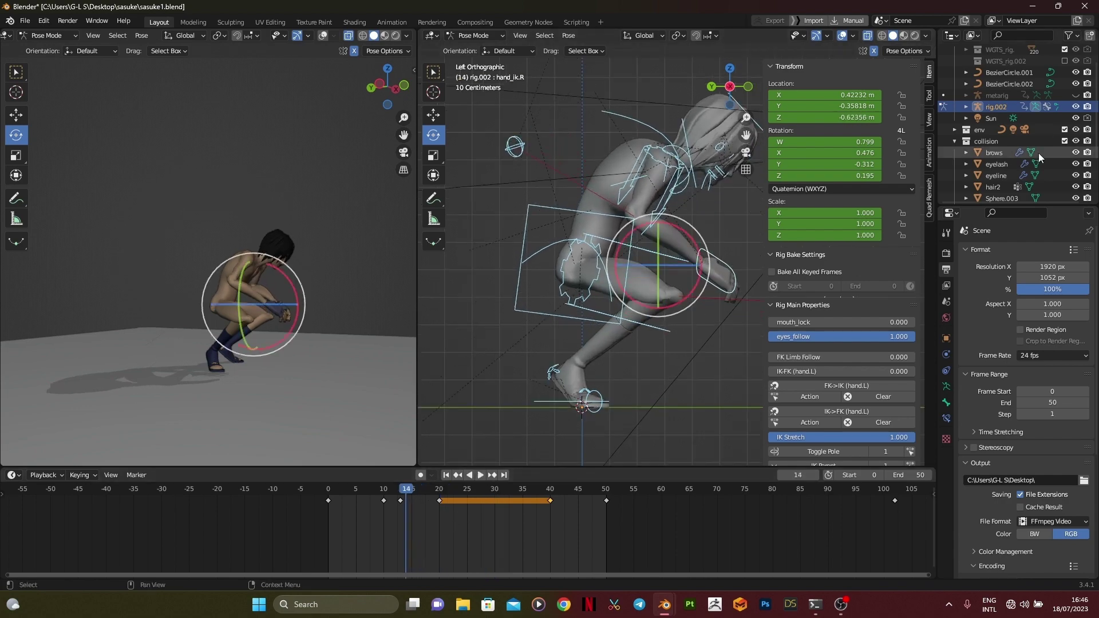
scroll(1042, 158, down, 3)
click(1064, 159)
middle_drag(589, 264, 591, 222)
click(719, 85)
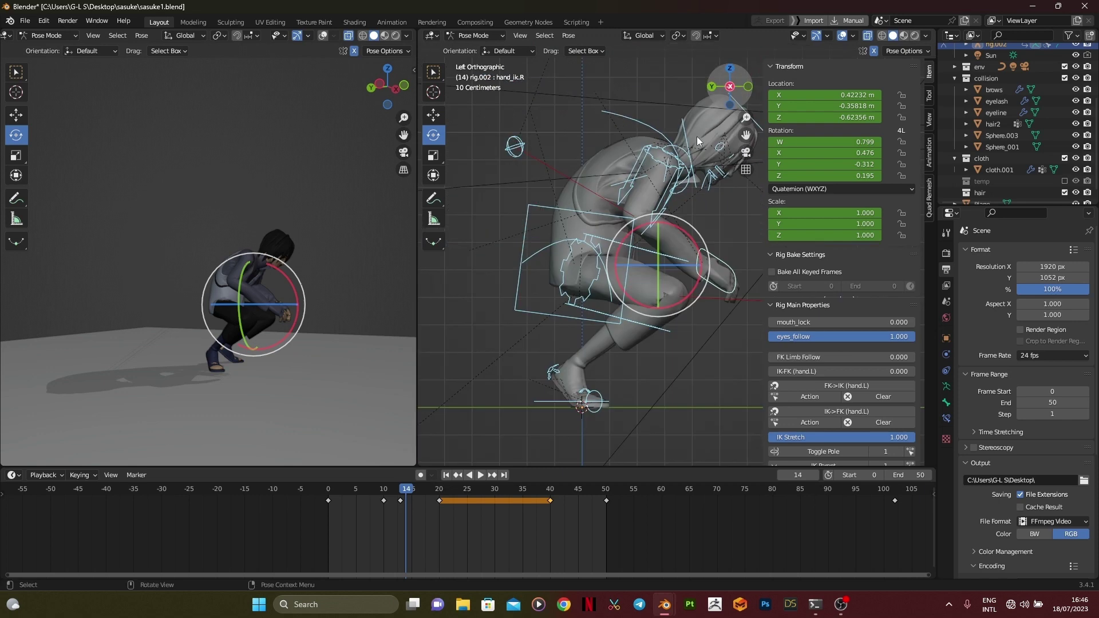
- Try rotating the rig control at the hips, and undo the recent changes back to the hidden cloth collection
click(606, 229)
key(r)
scroll(279, 309, up, 3)
middle_drag(278, 309, 322, 286)
key(ctrl+z)
key(ctrl+z)
key(ctrl+z)
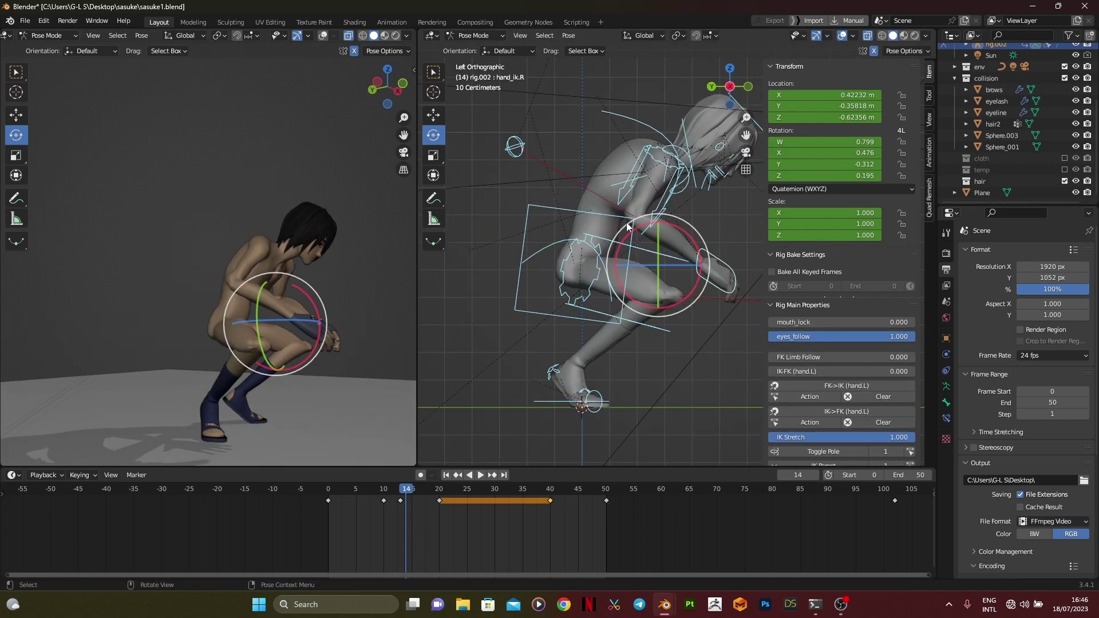
- Try rotating the chest control at frame 14 and undo the rotation
click(635, 147)
drag(624, 182, 635, 210)
mouse_move(241, 360)
middle_down()
mouse_move(184, 363)
mouse_move(240, 359)
middle_up()
key(ctrl+z)
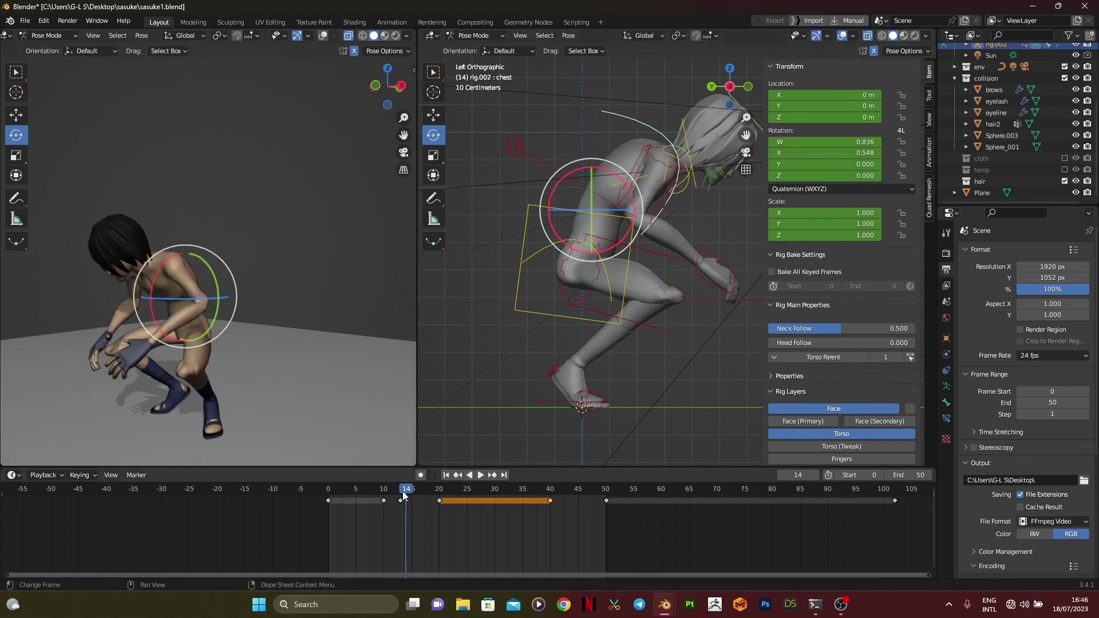
- At frame 20, lower the torso control to Y 0.009141 m and Z -0.61526 m, and keyframe the whole rig
drag(405, 491, 440, 506)
key(a)
click(600, 224)
key(g)
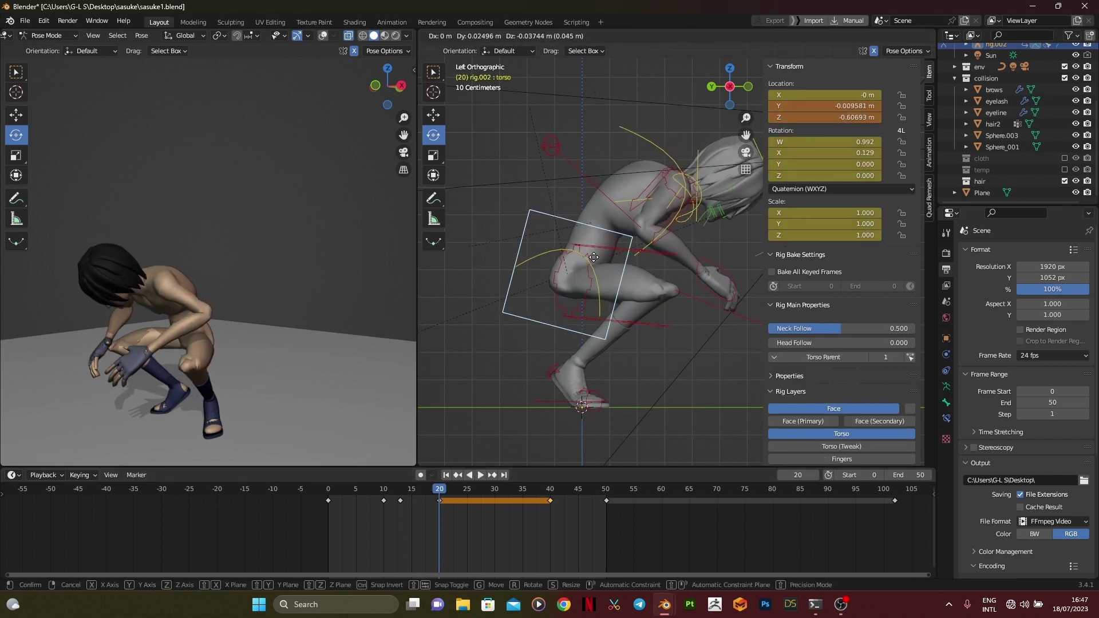
click(589, 260)
middle_drag(588, 259, 570, 292)
key(a)
key(i)
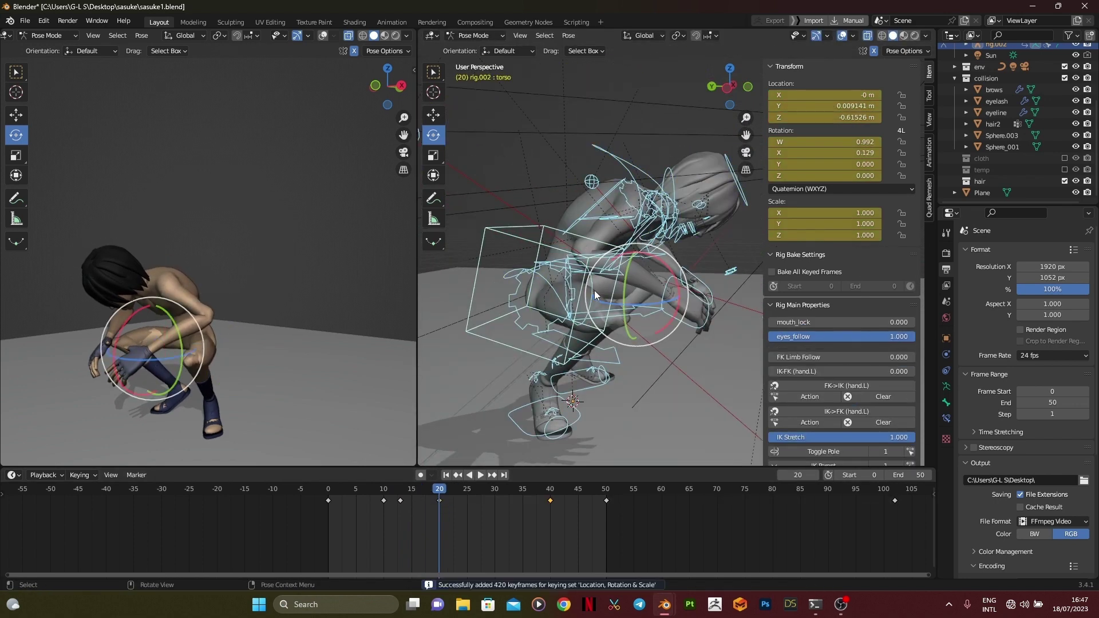
- Shift the keyframes from frame 40 onward 5 frames earlier, to frames 35, 45 and 97
middle_drag(477, 390, 517, 467)
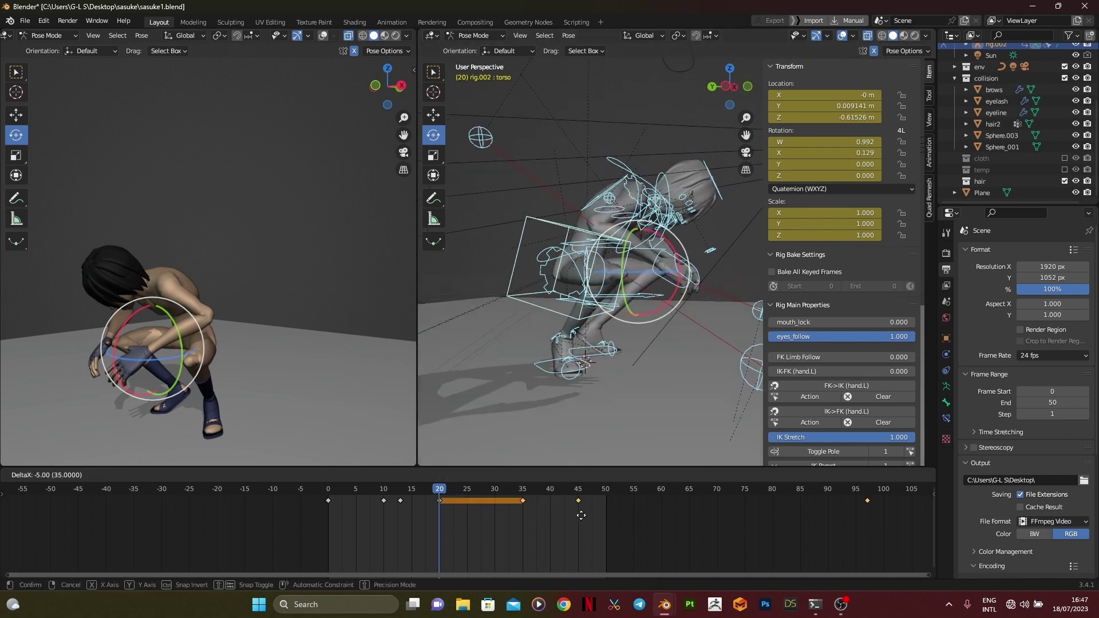
click(581, 515)
- Deselect the bones, show the cloth collection and render the viewport animation from a front three-quarter view
middle_drag(212, 383, 307, 383)
click(374, 345)
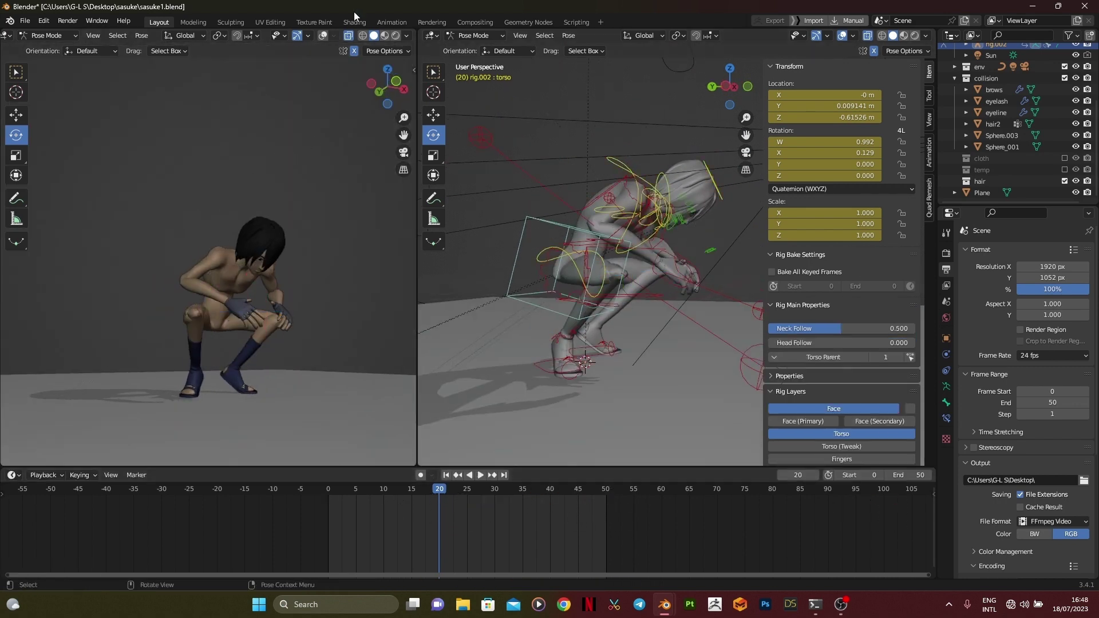
click(92, 35)
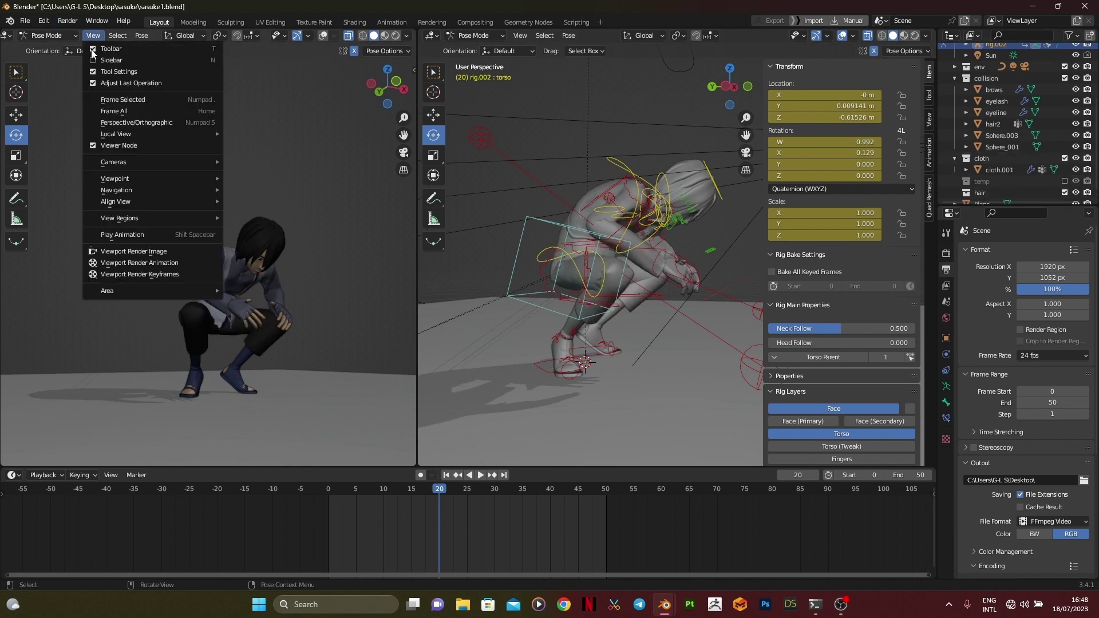
click(144, 263)
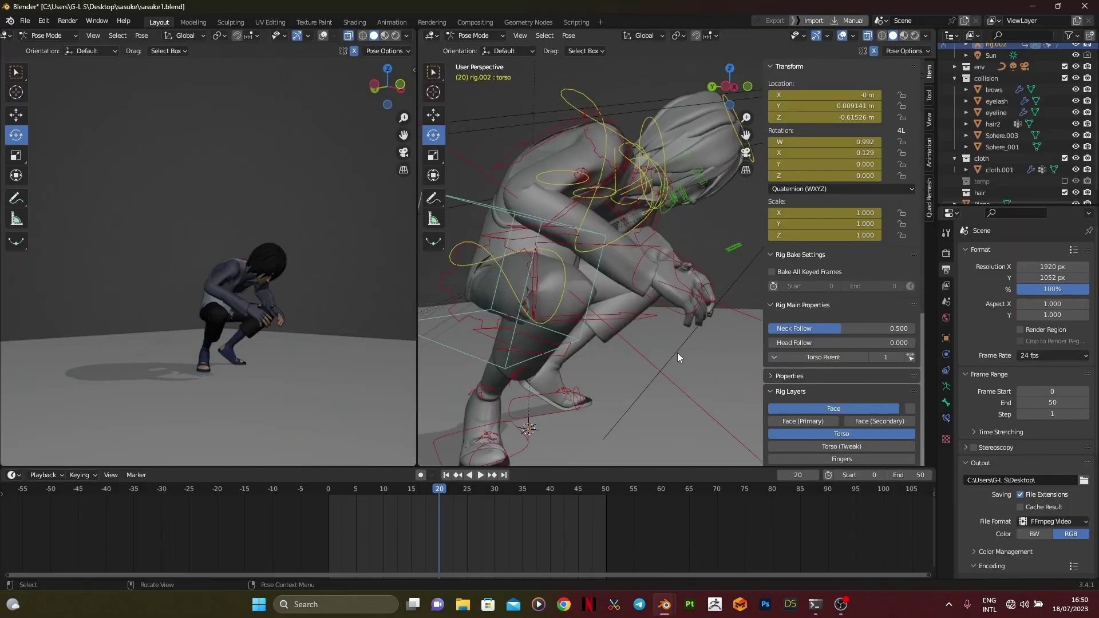
- Copy the whole rig's frame 20 keyframe onto frame 13
scroll(678, 352, up, 3)
key(a)
click(730, 86)
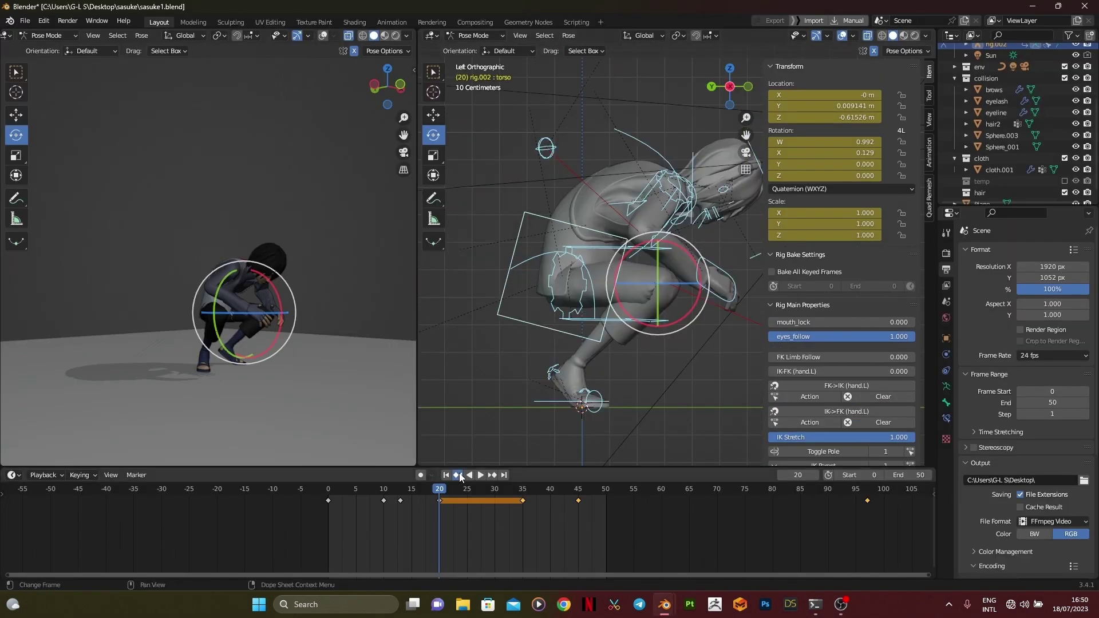
click(458, 476)
key(shift+d)
click(390, 524)
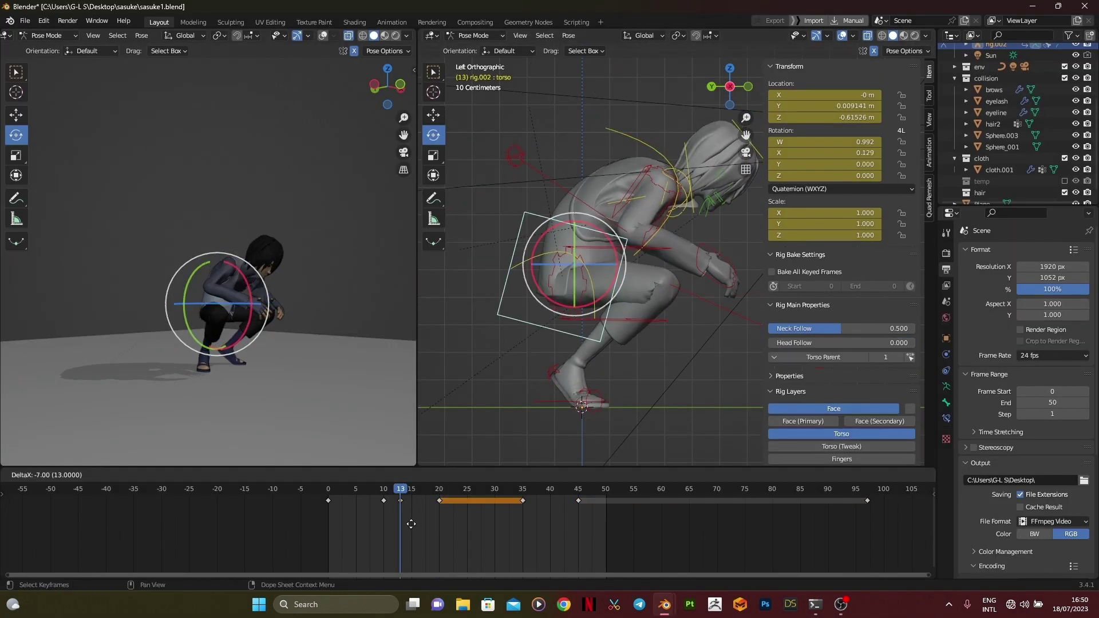
click(458, 475)
click(493, 476)
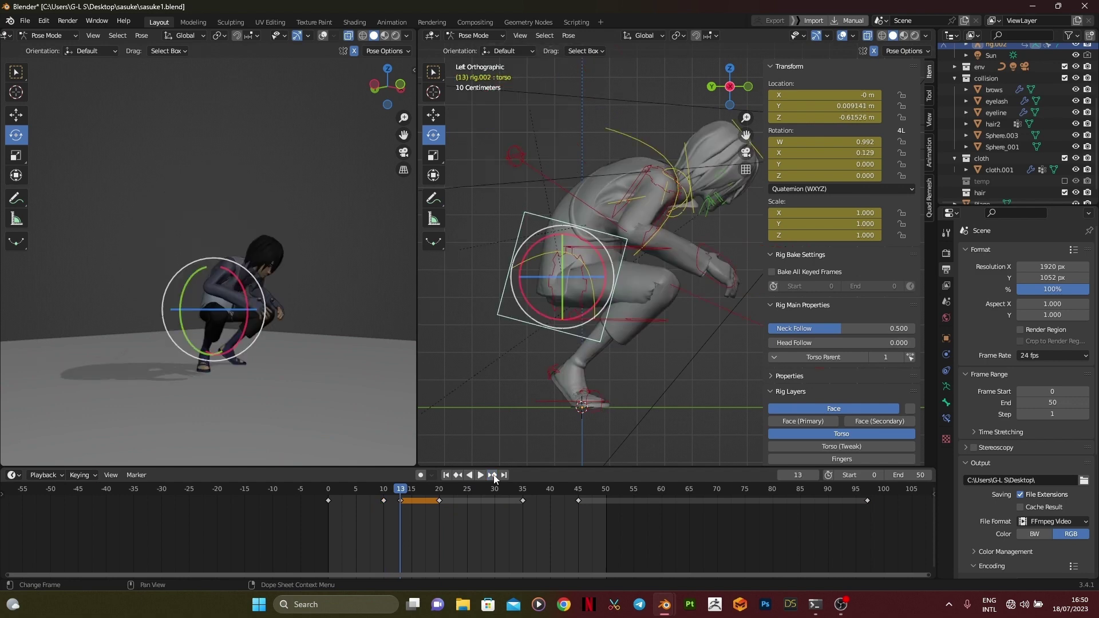
- Raise the torso control at frame 13 to Y 0.021622 m and Z -0.52581 m, and keyframe the whole rig
key(g)
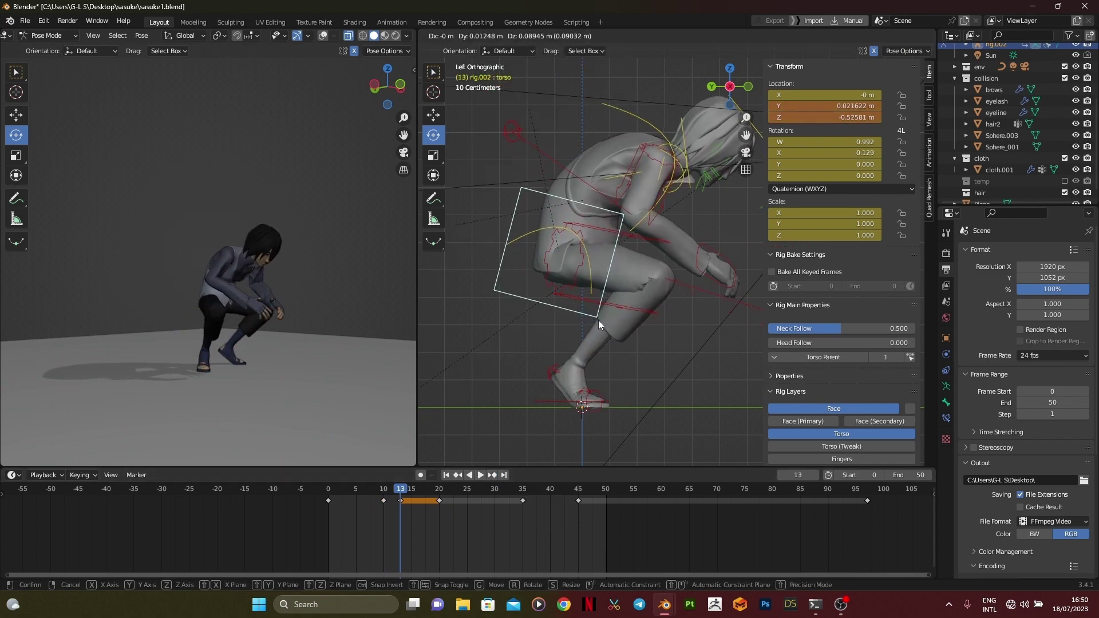
click(599, 325)
scroll(289, 342, up, 3)
middle_drag(313, 383, 294, 373)
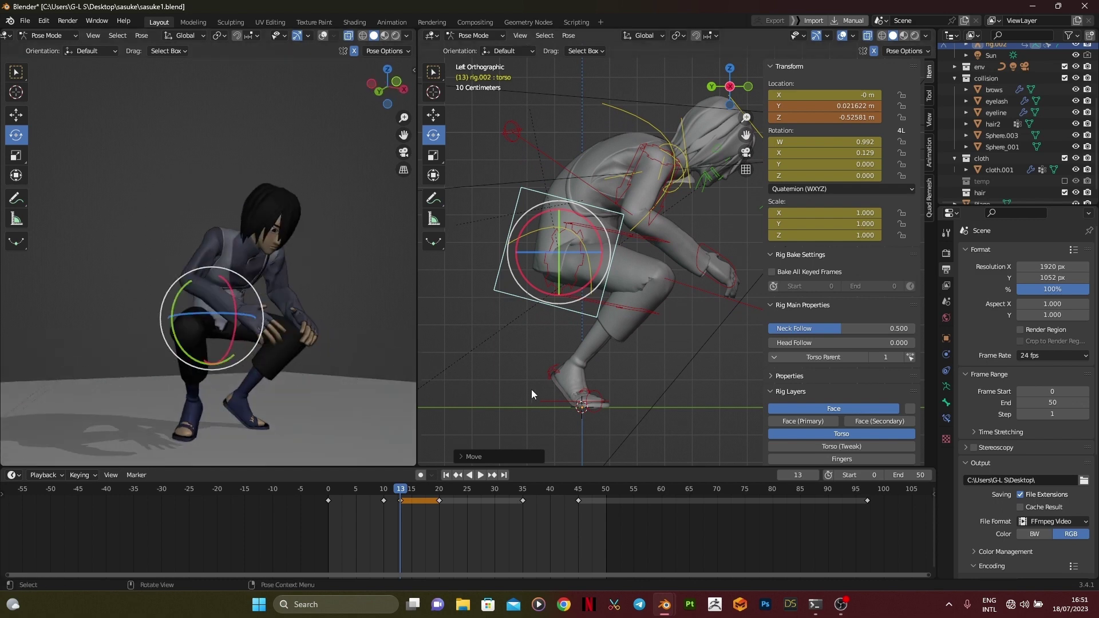
key(a)
key(i)
- Step back and forth between the keyframes at frames 13 and 20, comparing the two crouch poses
click(492, 476)
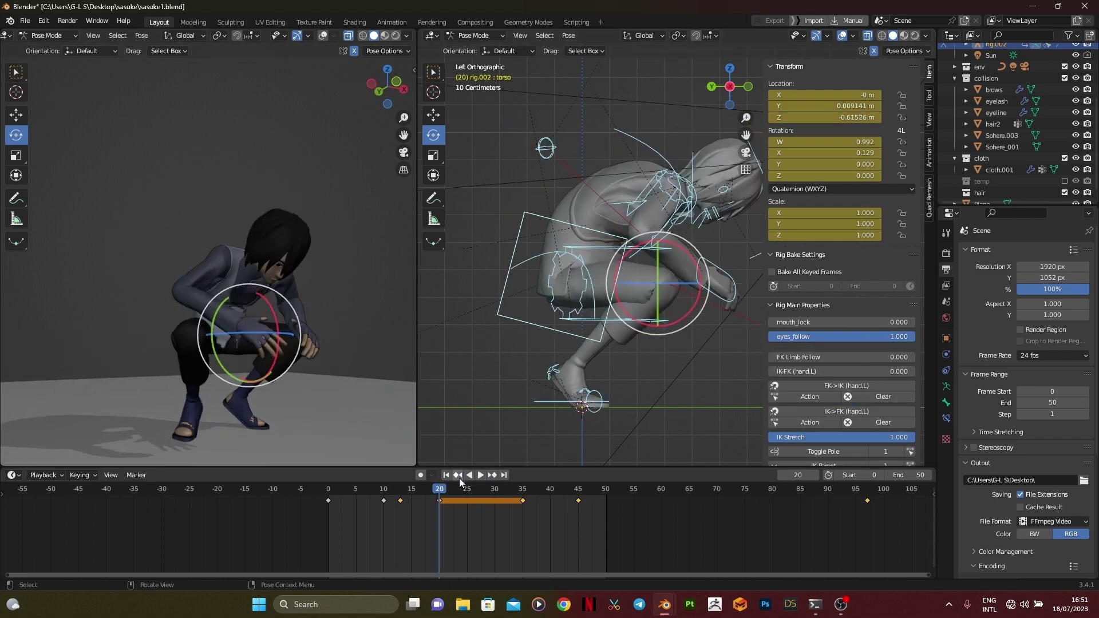
click(458, 476)
click(492, 475)
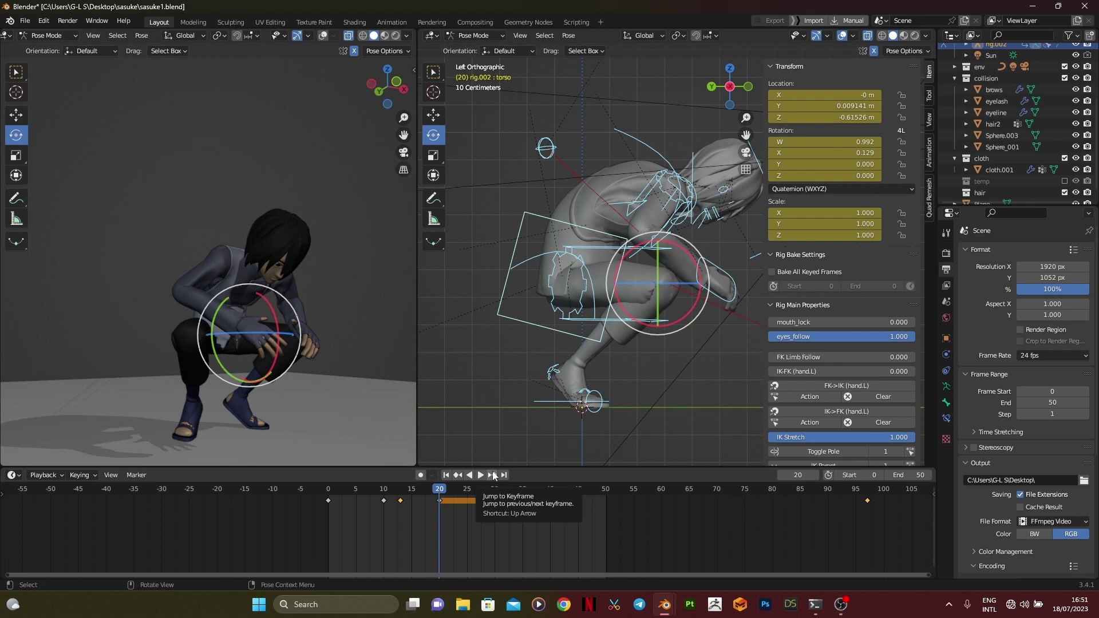
click(458, 475)
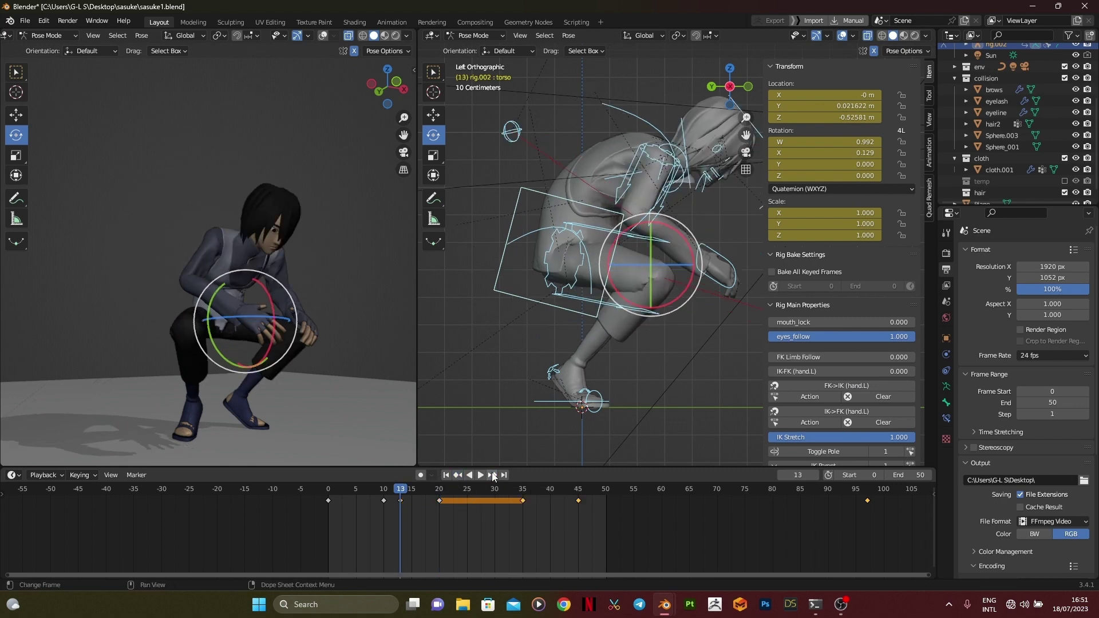
click(492, 476)
click(458, 475)
click(492, 476)
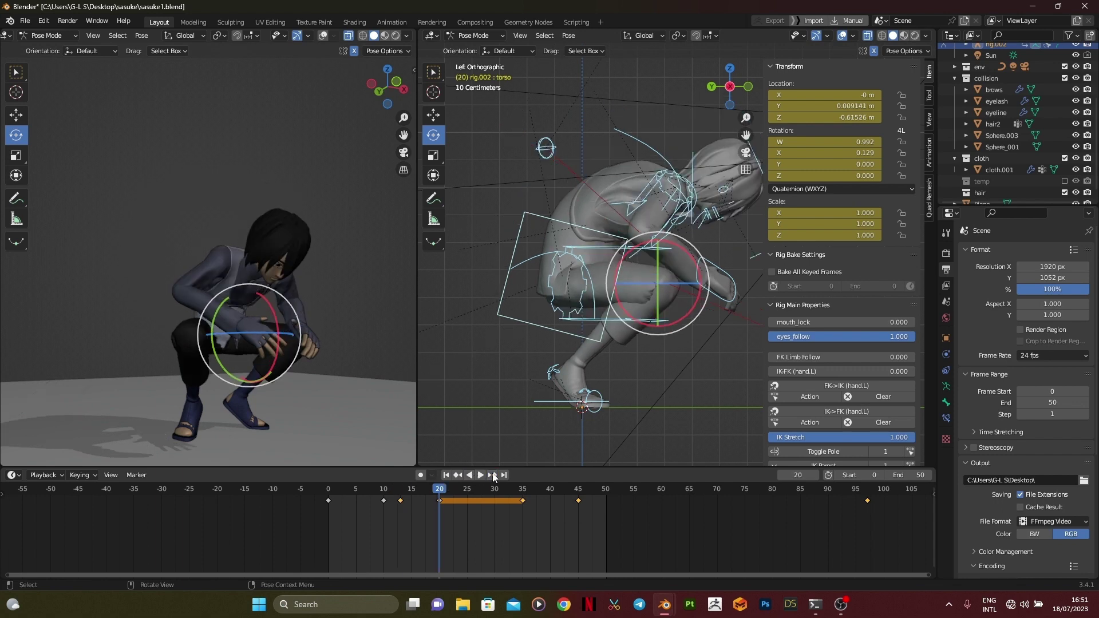
- Delete the rig's keyframes at frames 35, 45 and 97
drag(883, 518, 494, 494)
key(x)
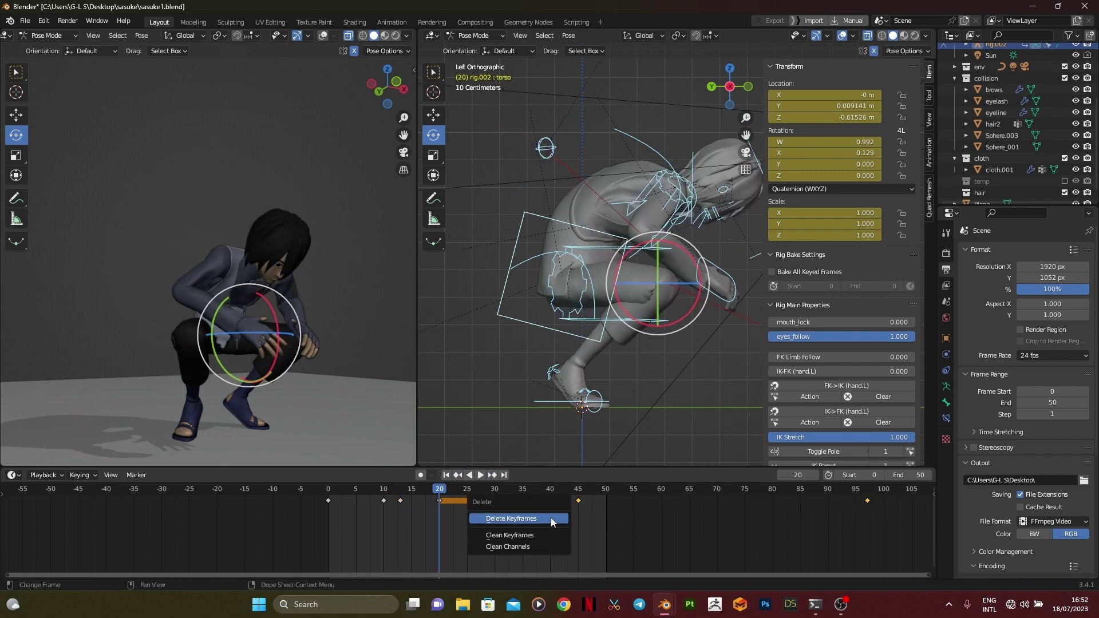
click(551, 517)
key(Escape)
- At frame 25, raise the torso and both hand controls together to lift the body out of the crouch
key(n)
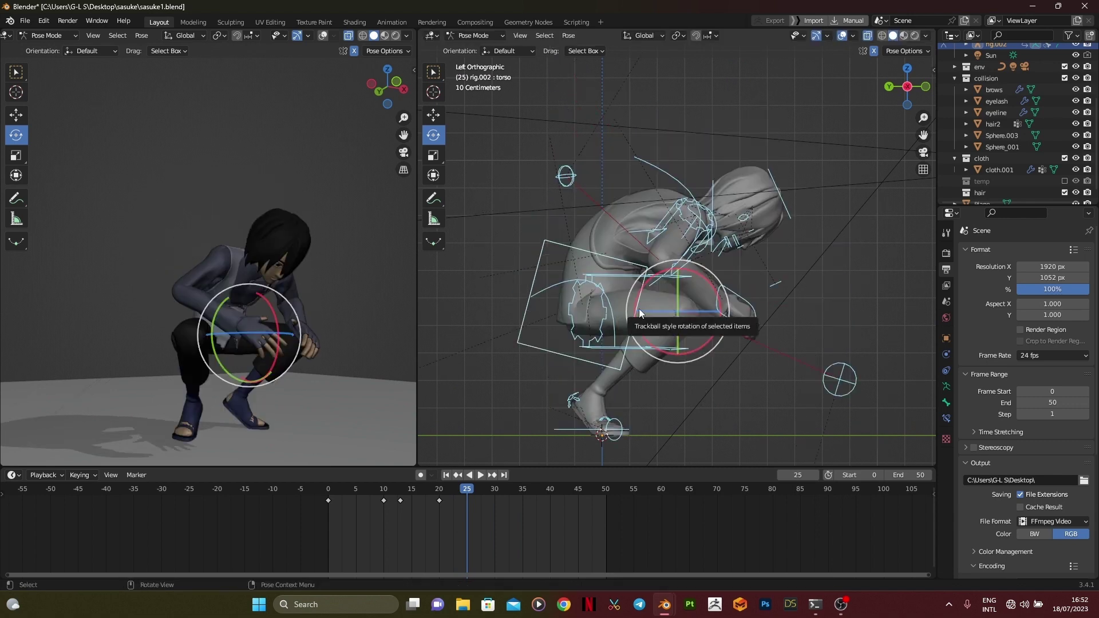
click(639, 308)
key(g)
click(690, 335)
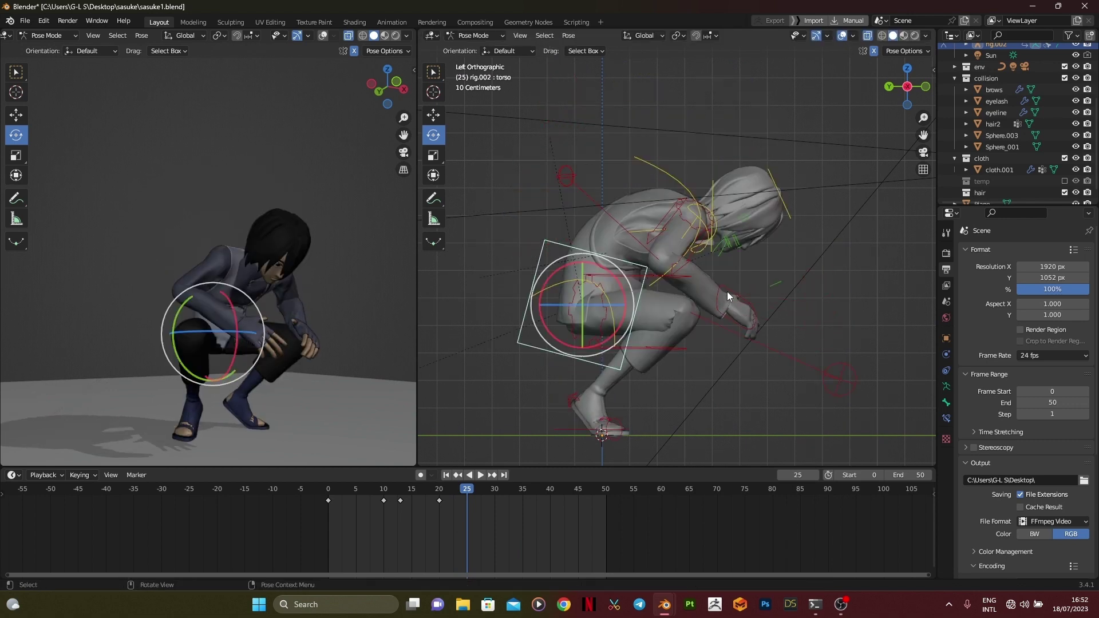
drag(727, 291, 749, 319)
shift+click(539, 257)
key(g)
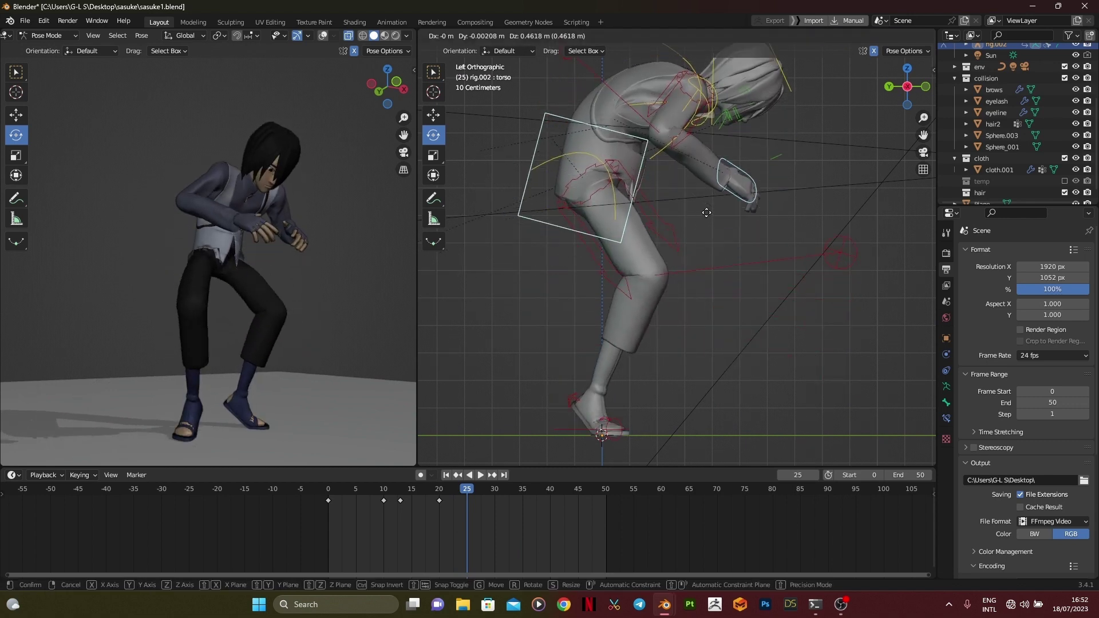
click(691, 317)
key(g)
click(700, 211)
shift+middle_drag(644, 89, 675, 189)
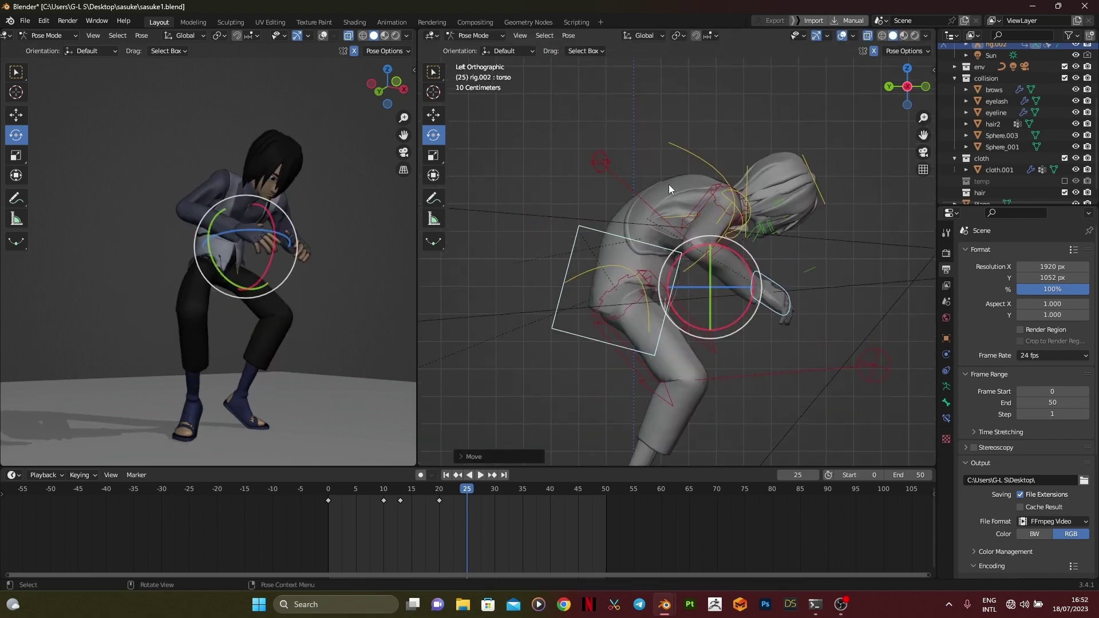
- Rotate the chest control backward to straighten the upper body, and keyframe the whole rig at frame 25
click(675, 146)
drag(617, 202, 582, 223)
middle_drag(689, 246, 602, 270)
scroll(602, 270, down, 1)
click(914, 92)
click(889, 87)
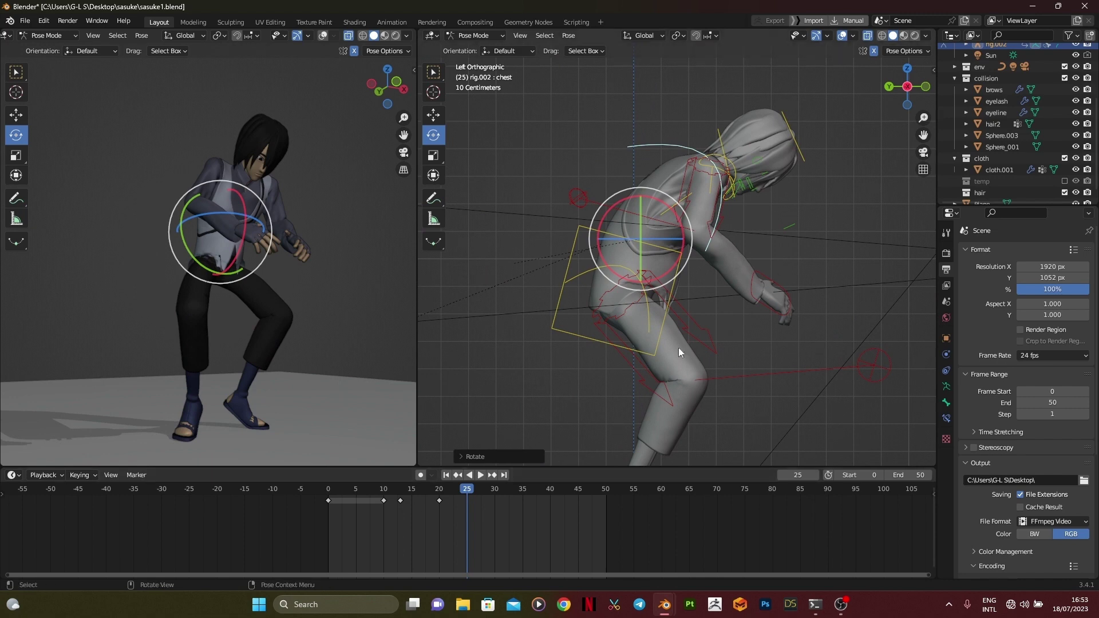
middle_drag(679, 352, 733, 316)
click(588, 438)
key(a)
key(i)
- Copy the right hand control's frame 20 keyframe onto frame 25
click(763, 307)
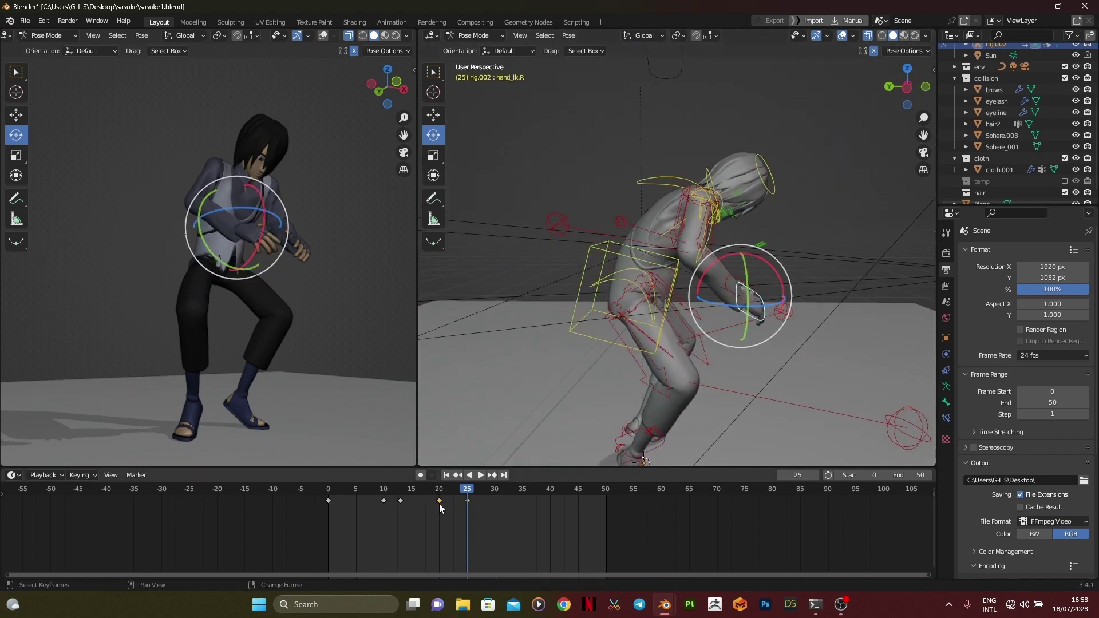
click(468, 512)
middle_drag(790, 247, 726, 275)
click(893, 89)
scroll(777, 312, up, 4)
middle_drag(777, 311, 703, 301)
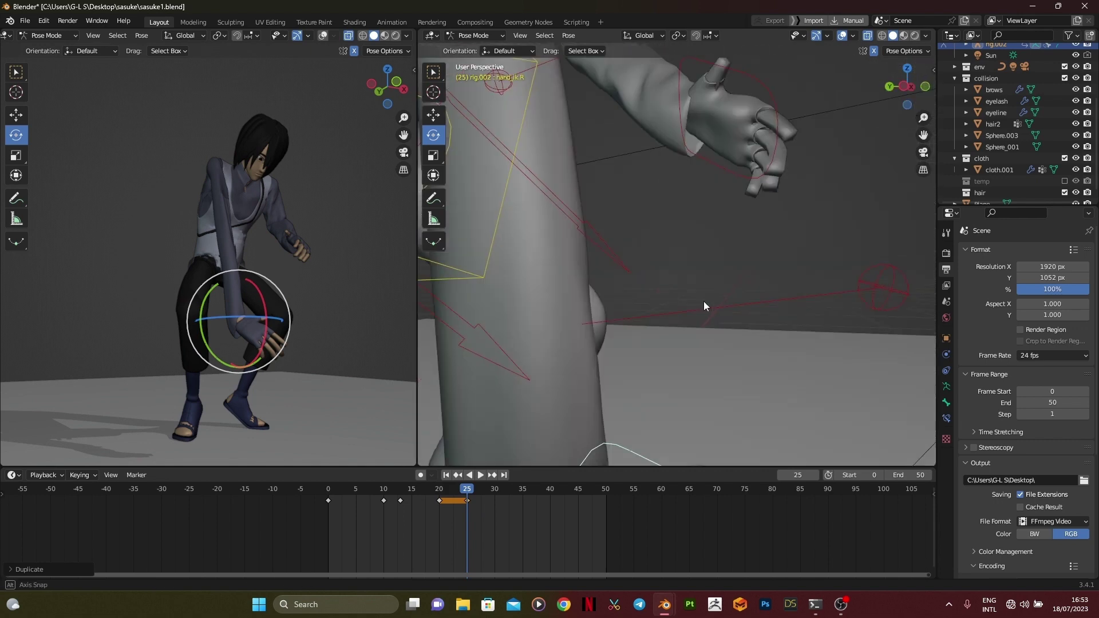
- Rotate the hand controls at frame 25 so that the fingers point down toward the ground
scroll(703, 301, down, 2)
drag(521, 308, 515, 351)
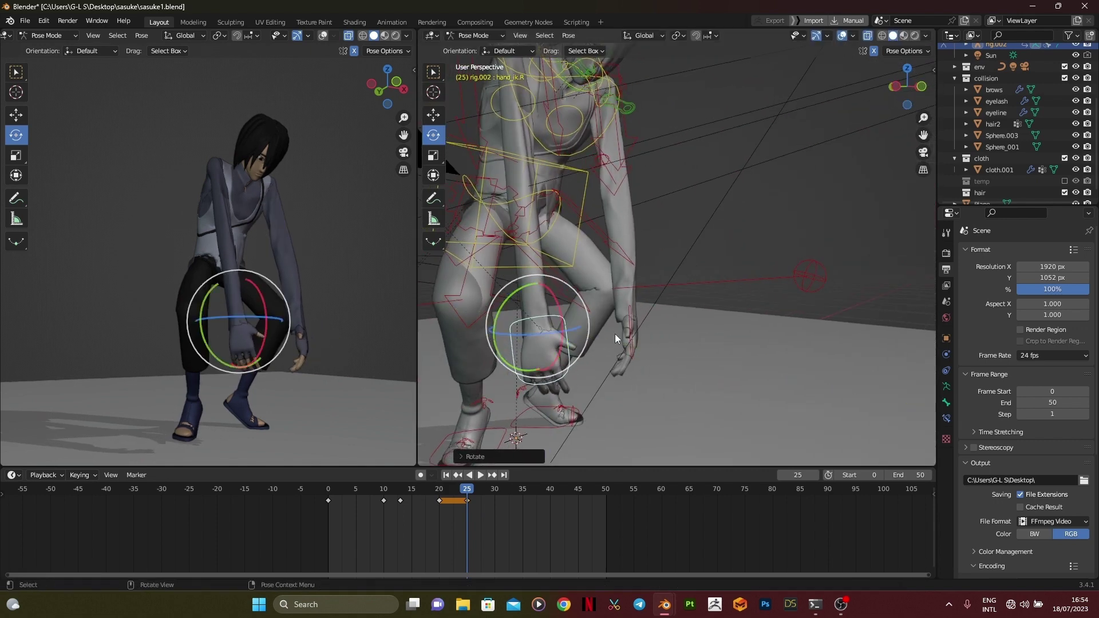
click(895, 87)
scroll(744, 252, up, 3)
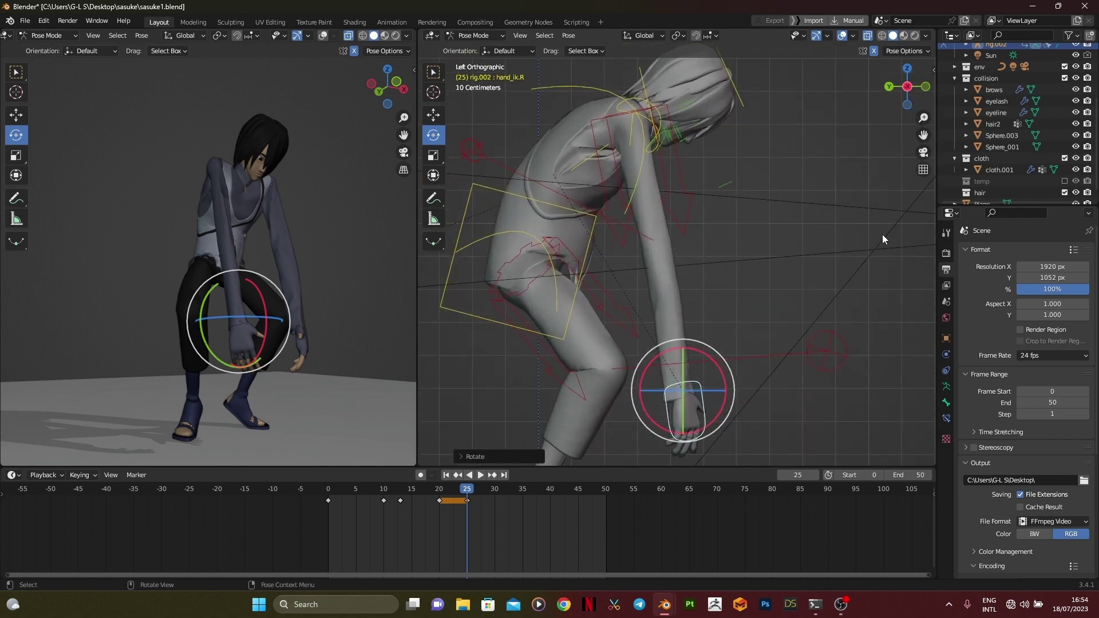
- Set IK Stretch to 0 for the right hand and the left hand
key(n)
drag(910, 395, 770, 395)
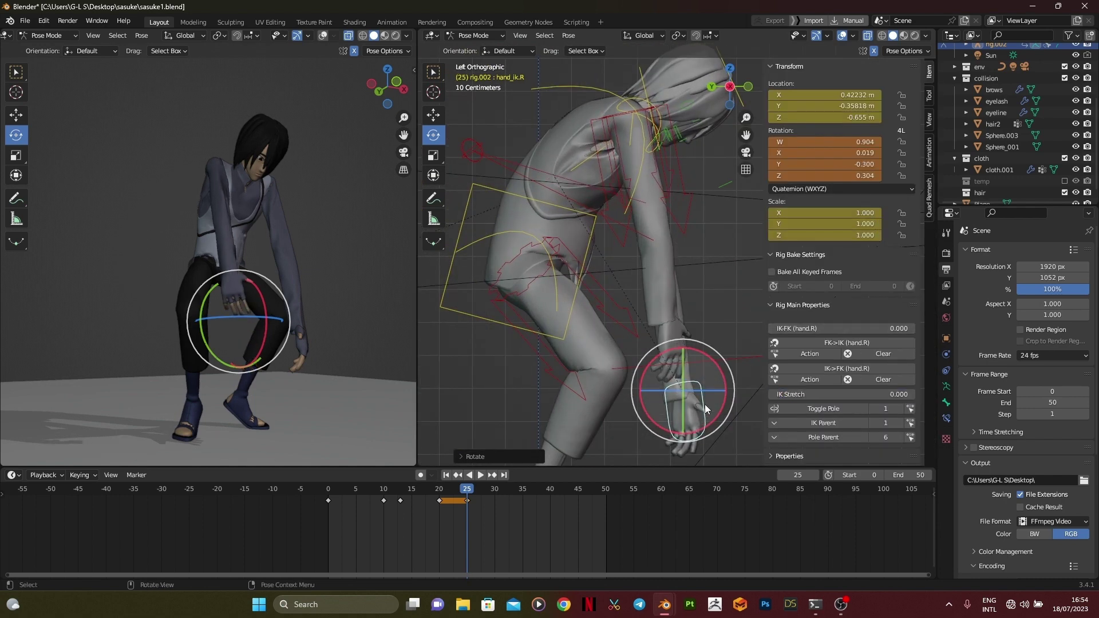
middle_drag(705, 405, 682, 404)
click(657, 439)
drag(899, 394, 770, 394)
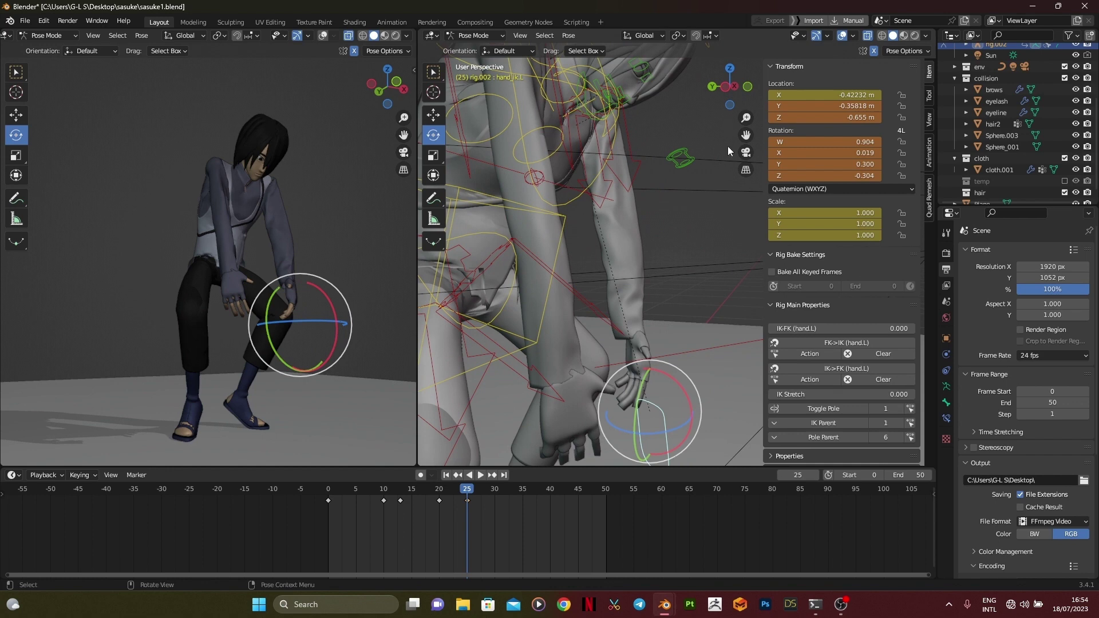
- Move the right hand control up and slightly back at frame 25 in the left side view
click(726, 86)
click(705, 357)
key(g)
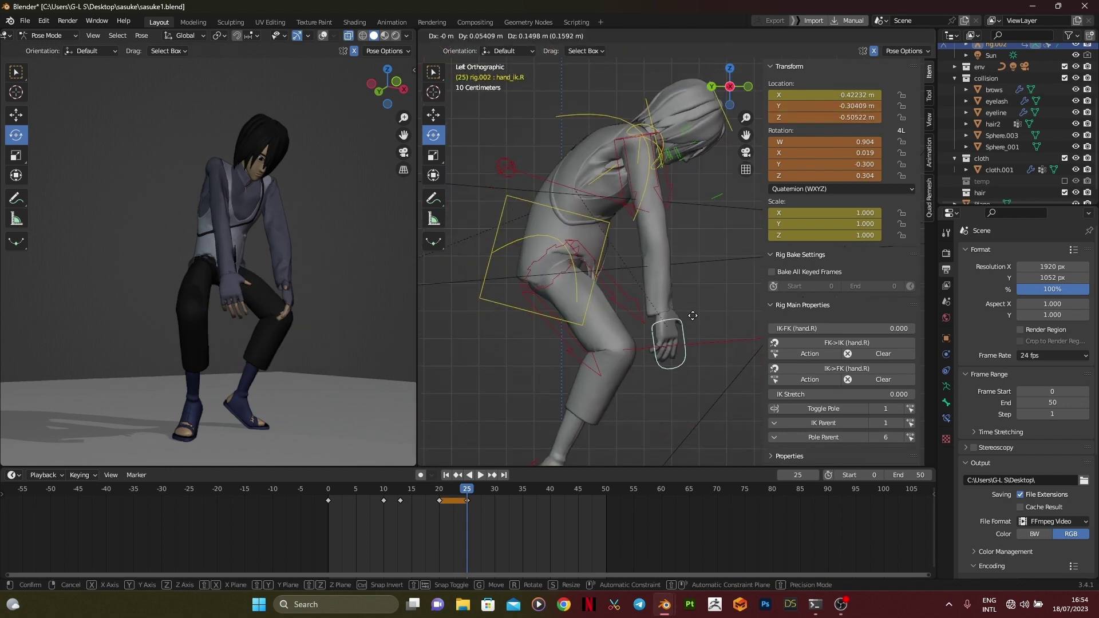
click(685, 297)
- Reset the right shoulder control's rotation to 0° at frame 25
middle_drag(686, 297, 575, 303)
click(545, 171)
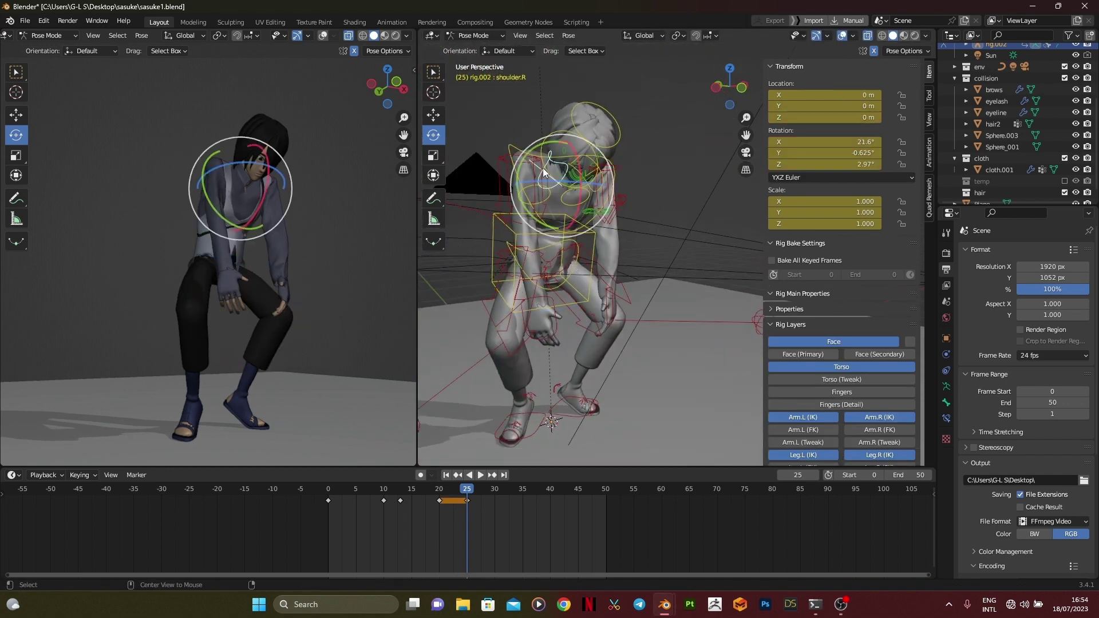
middle_drag(564, 229, 670, 239)
click(734, 89)
shift+middle_drag(571, 304, 469, 329)
scroll(469, 329, up, 2)
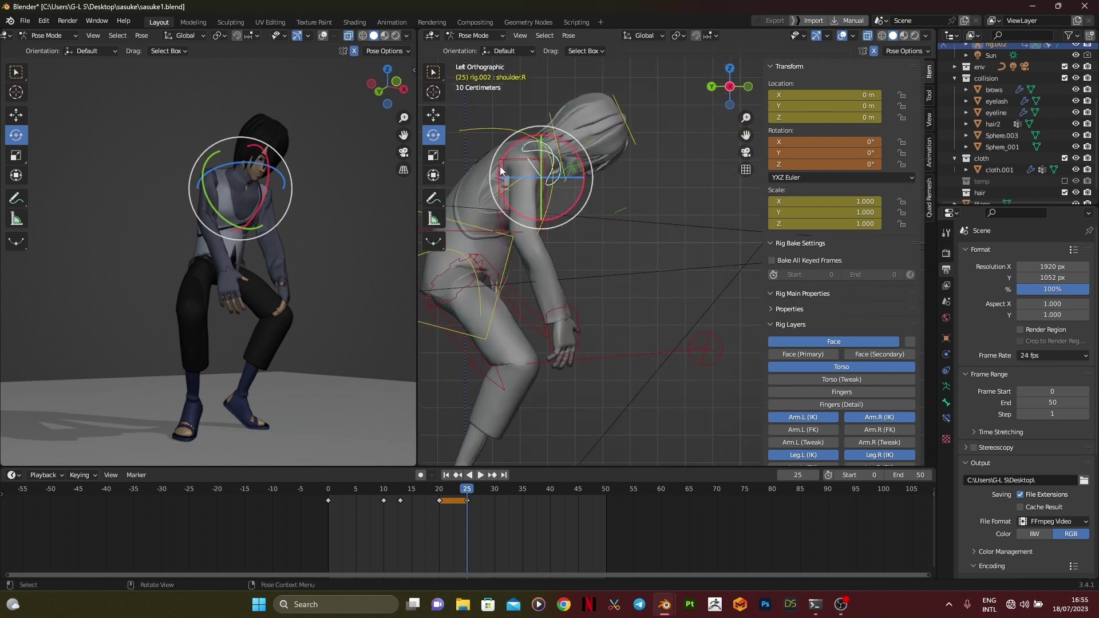
- Try adjusting the rotation of the chest and torso controls at frame 25
click(480, 136)
drag(458, 183, 453, 186)
scroll(571, 231, down, 1)
key(ctrl+z)
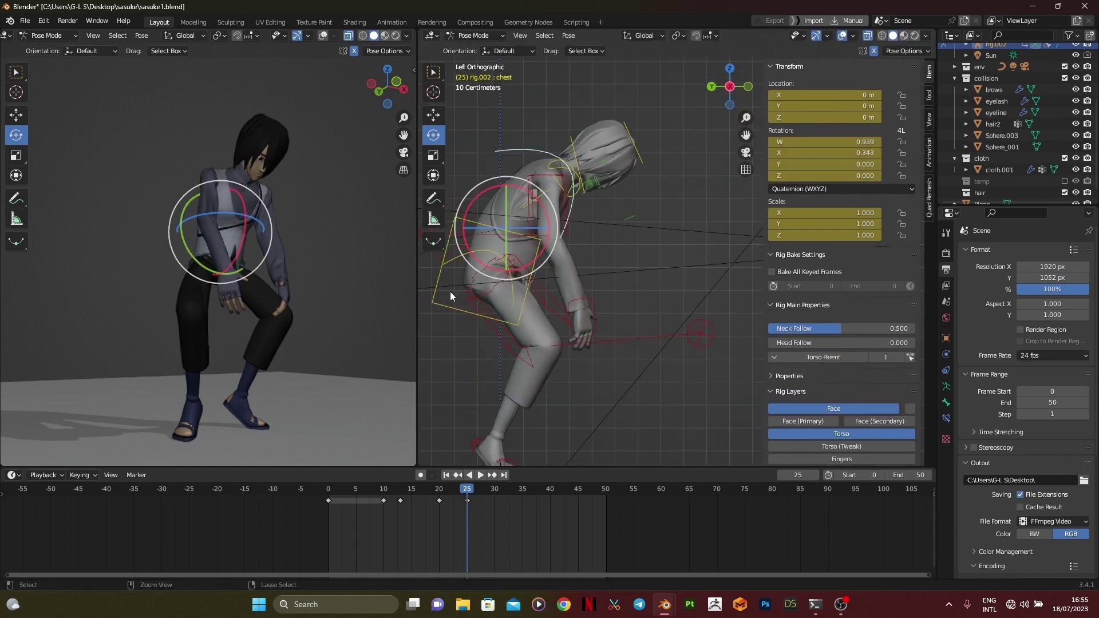
click(450, 291)
key(alt+r)
drag(490, 246, 572, 232)
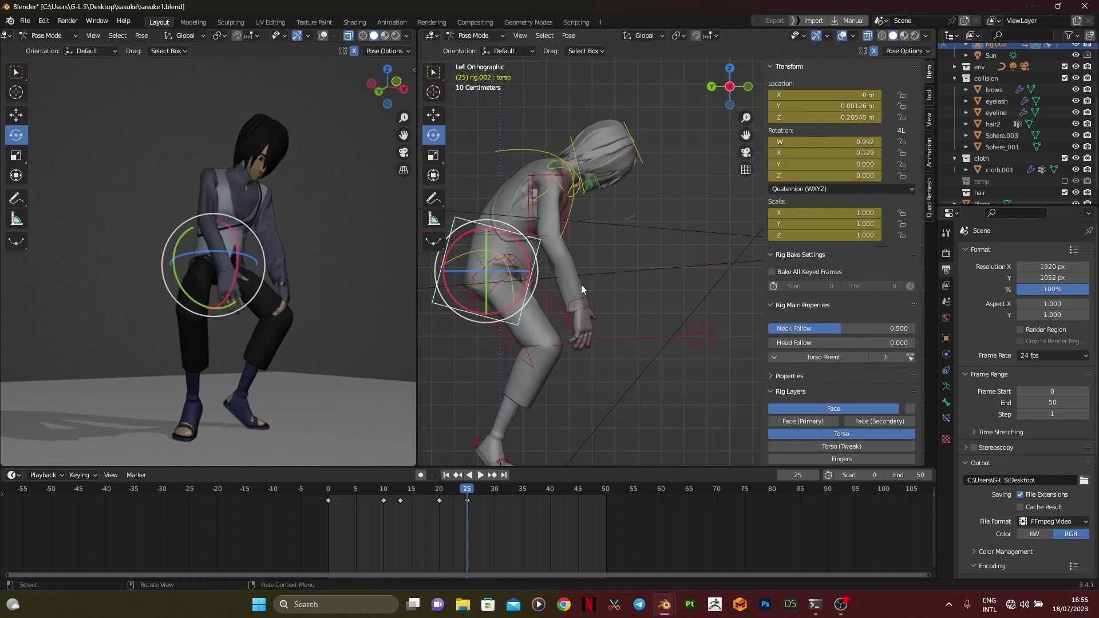
- Return every rig control to its rest pose at frame 30 by clearing rotation and location
key(a)
middle_drag(626, 245, 624, 385)
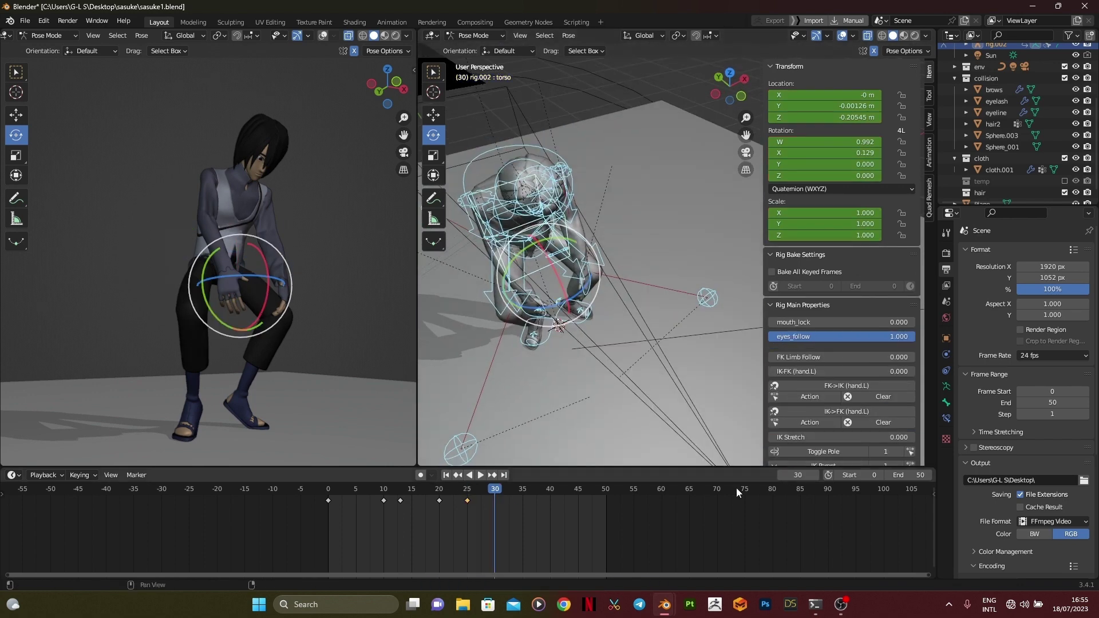
key(ctrl+KP_3)
key(alt+r)
key(alt+g)
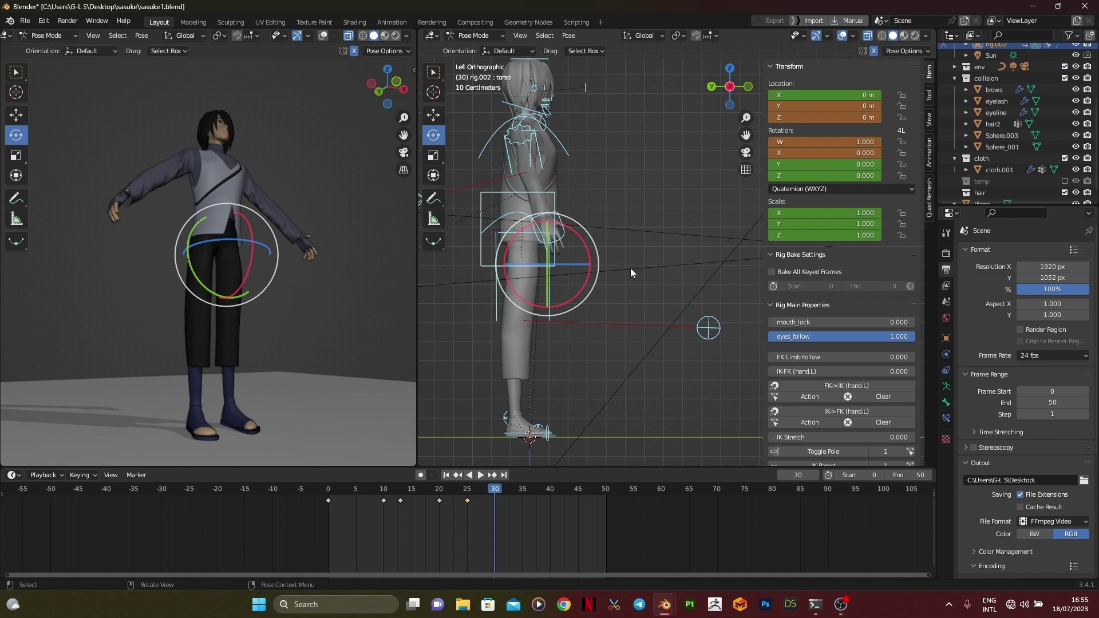
- Move the left hand control at frame 30 down and inward so the arms hang beside the body
middle_drag(657, 224, 613, 299)
click(567, 221)
middle_drag(737, 115, 550, 258)
scroll(551, 259, down, 3)
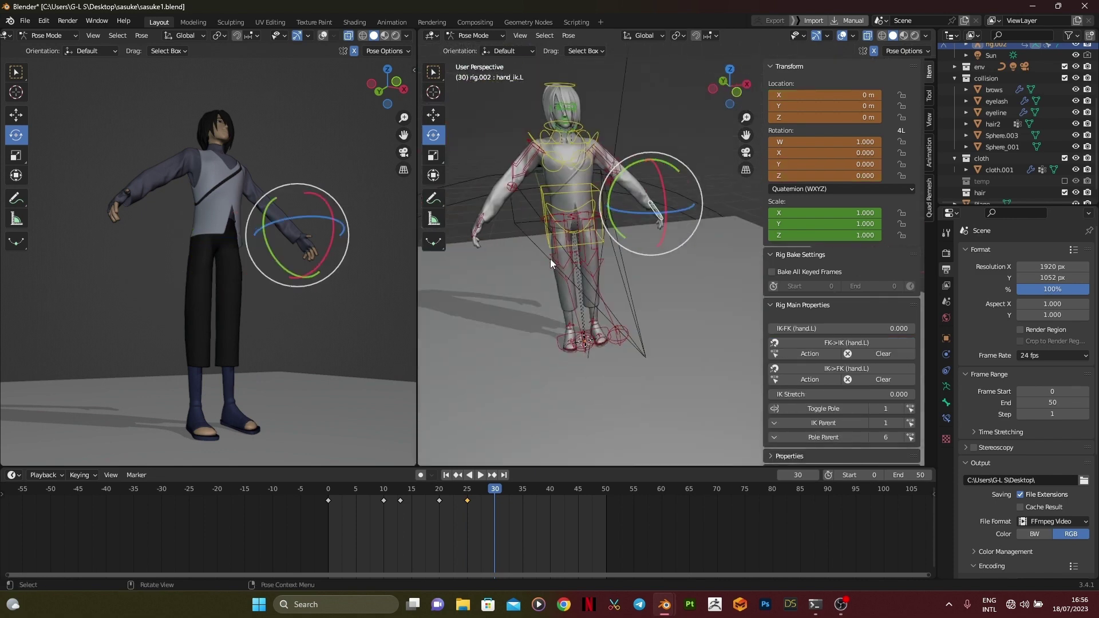
key(g)
click(638, 238)
- Rotate the left hand control at frame 30 so the hands rest naturally alongside the thighs
middle_drag(638, 239, 591, 232)
drag(692, 195, 692, 220)
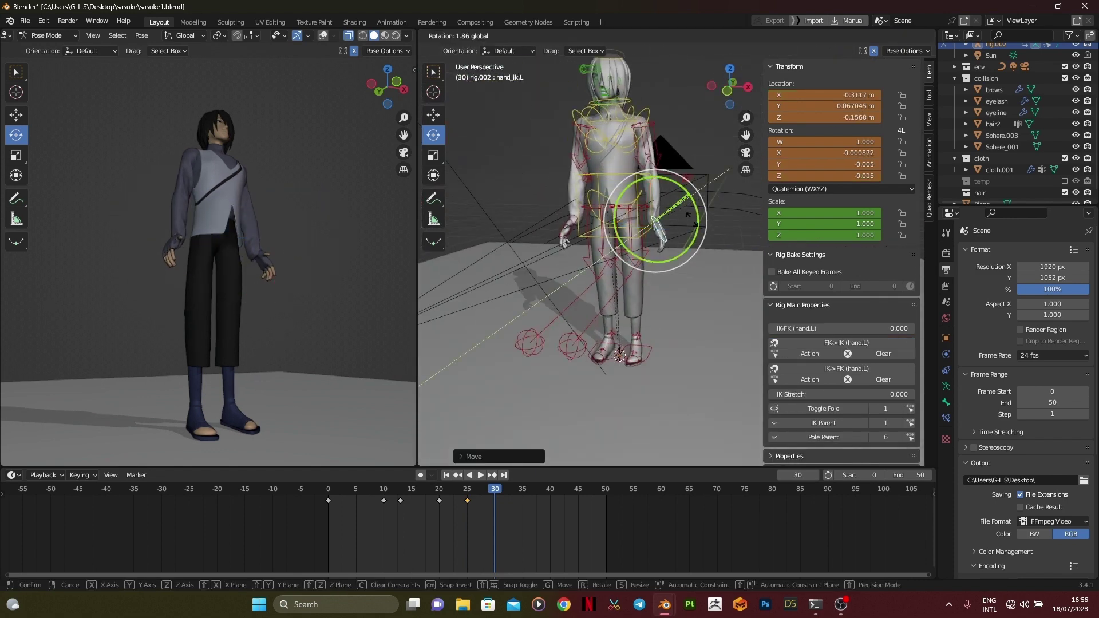
click(682, 270)
middle_drag(683, 269, 600, 277)
key(r)
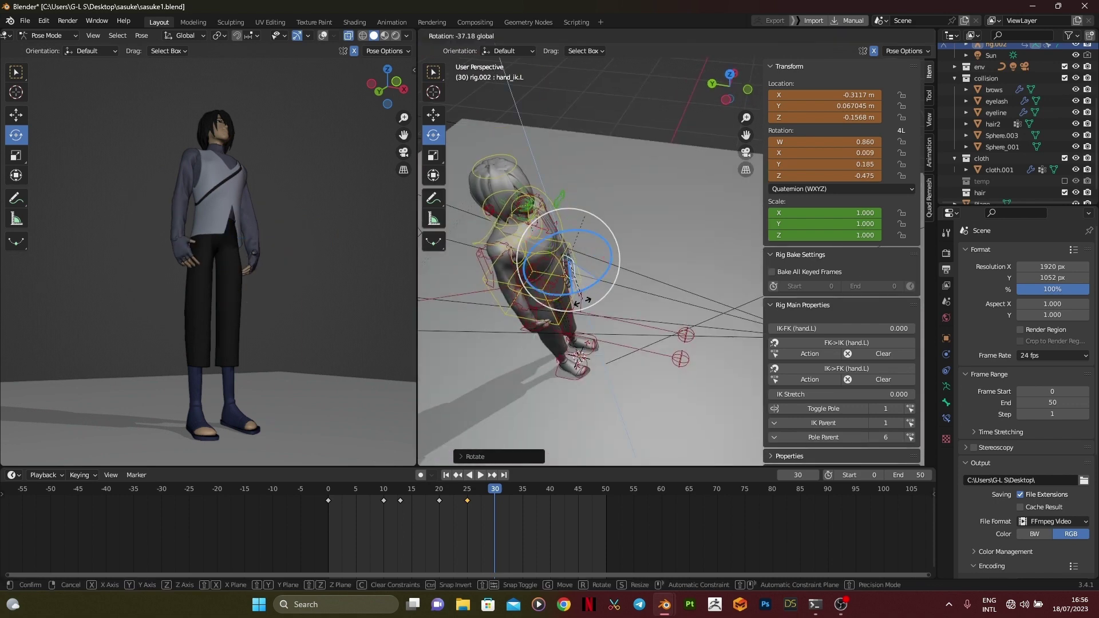
drag(582, 302, 583, 309)
middle_drag(584, 310, 616, 240)
- Try tilting the torso and chest controls of the standing pose at frame 30, and undo the changes
click(532, 168)
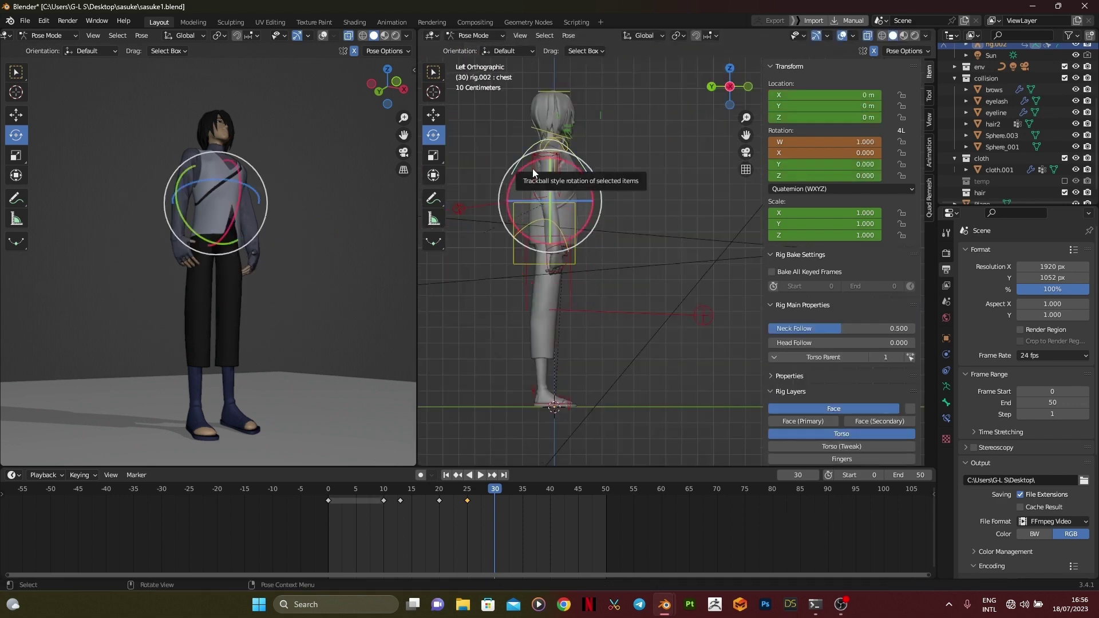
click(532, 207)
key(r)
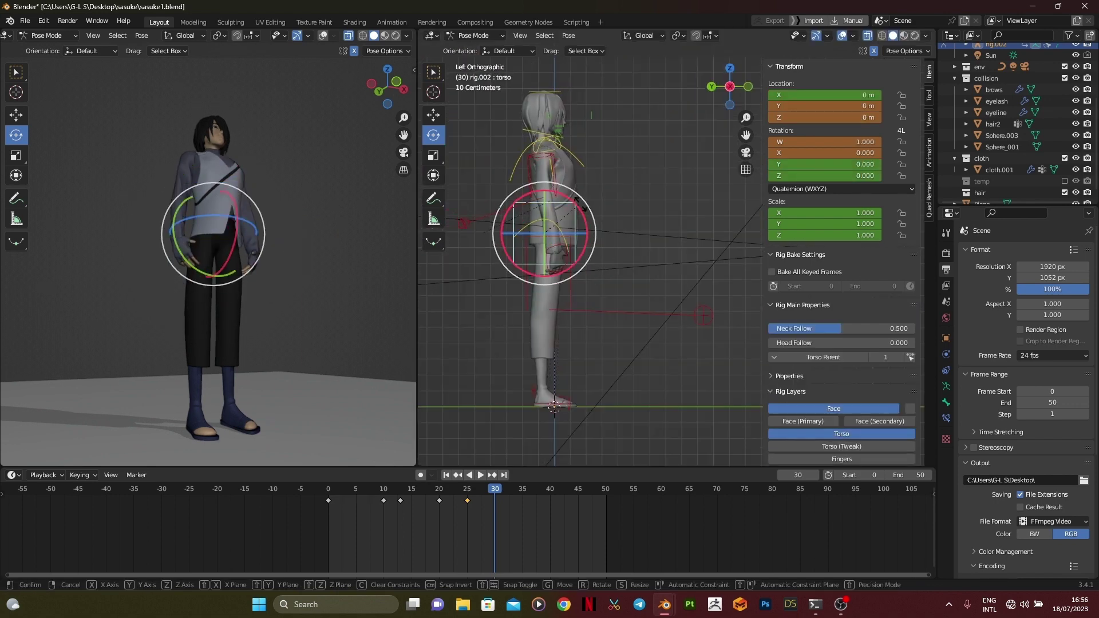
click(587, 176)
click(514, 174)
key(r)
click(506, 187)
middle_drag(223, 319, 377, 325)
middle_drag(606, 243, 600, 291)
key(ctrl+z)
key(ctrl+z)
key(ctrl+z)
- Keyframe the whole rig in its standing pose at frame 30
scroll(634, 251, down, 2)
click(589, 256)
key(a)
key(i)
- Move the right knee's pole target inward at frame 25 so the knees point more forward
click(458, 475)
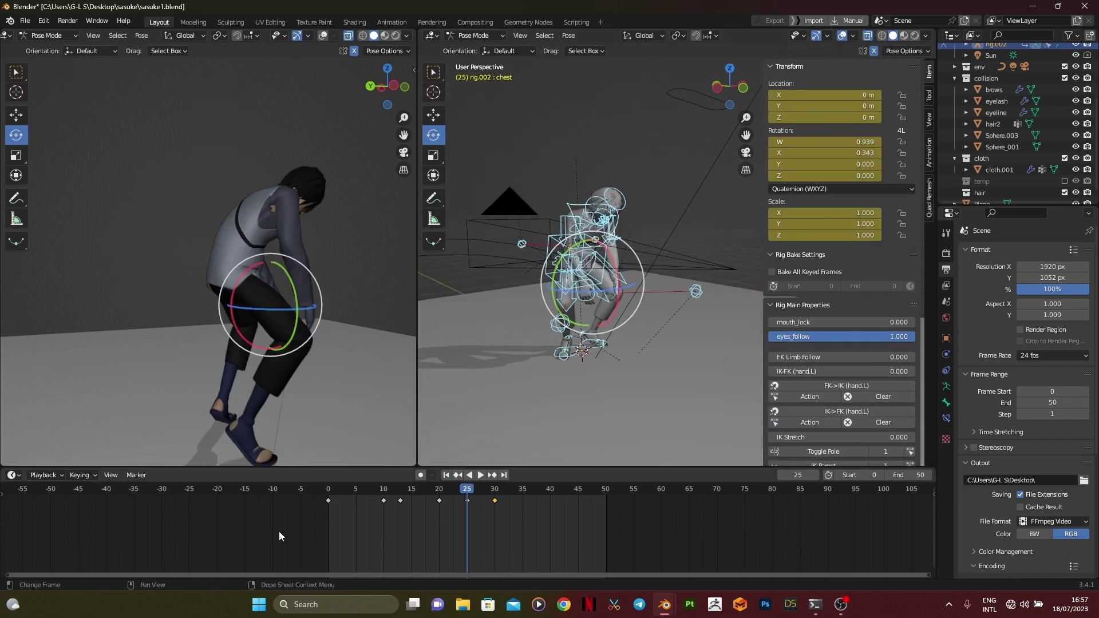
middle_drag(286, 366, 262, 413)
middle_drag(669, 141, 639, 200)
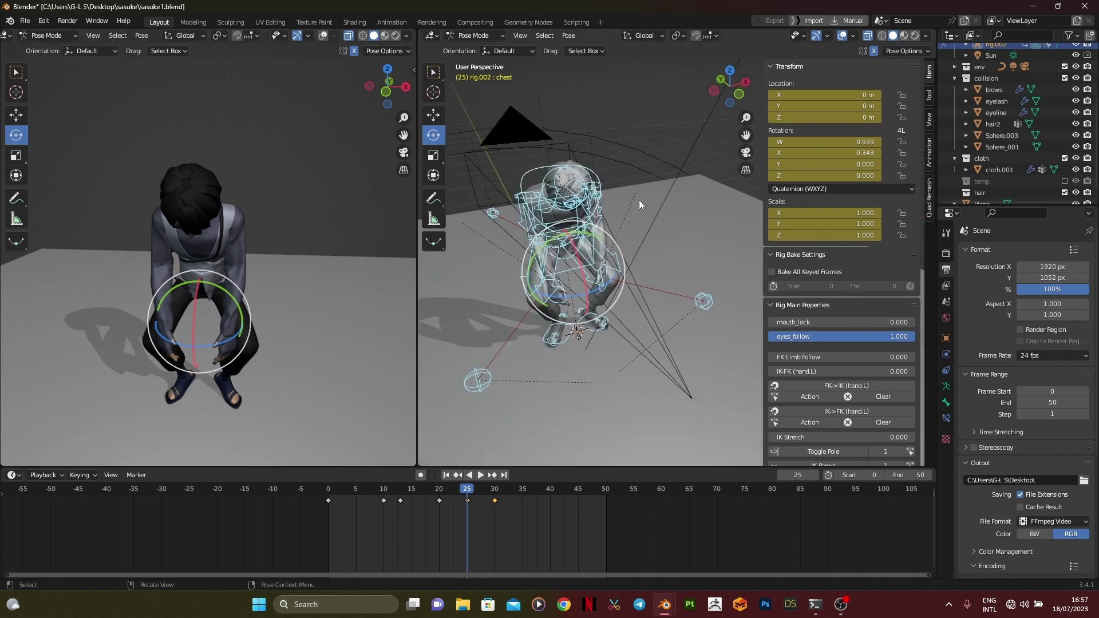
key(KP_7)
click(483, 276)
key(g)
click(556, 300)
middle_drag(556, 309, 598, 247)
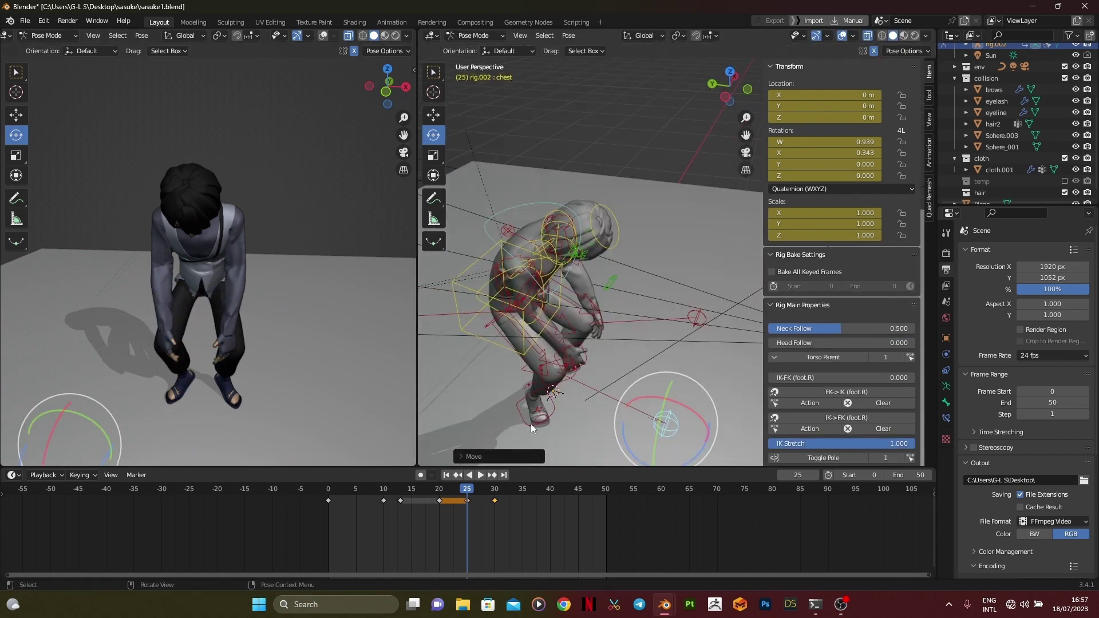
- Rotate the right foot control about its vertical axis at frame 25, to a quaternion Z of -0.058
middle_drag(531, 424, 564, 404)
click(543, 395)
drag(544, 406, 559, 397)
middle_drag(536, 381, 567, 335)
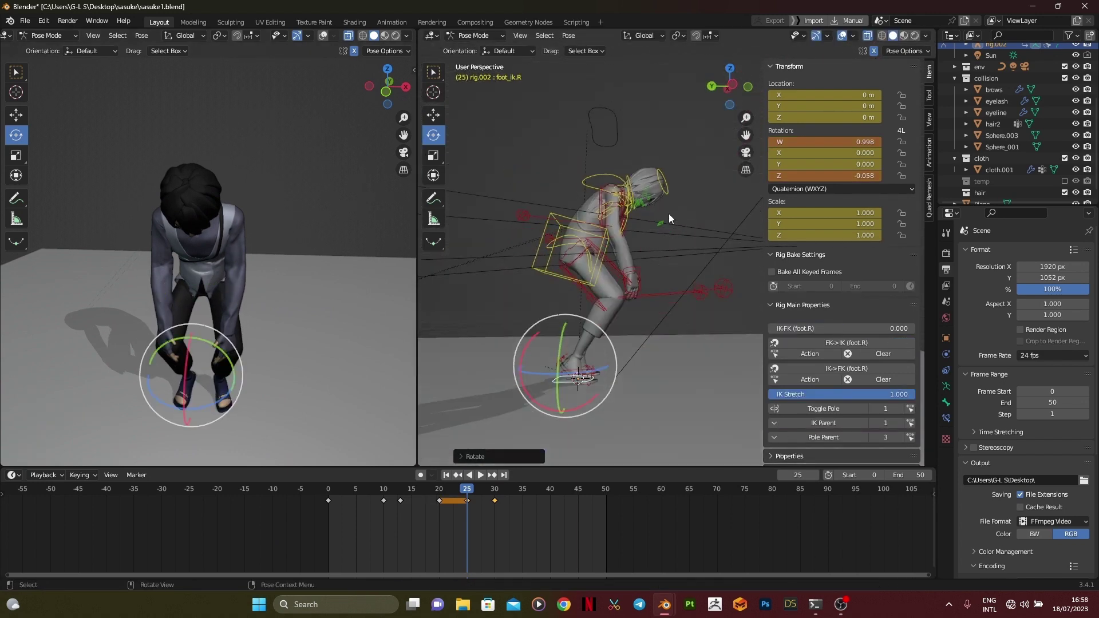
- Rotate the right heel control to 16.5° on X at frame 25 and keyframe the whole rig
click(730, 86)
scroll(607, 344, up, 5)
click(523, 286)
key(r)
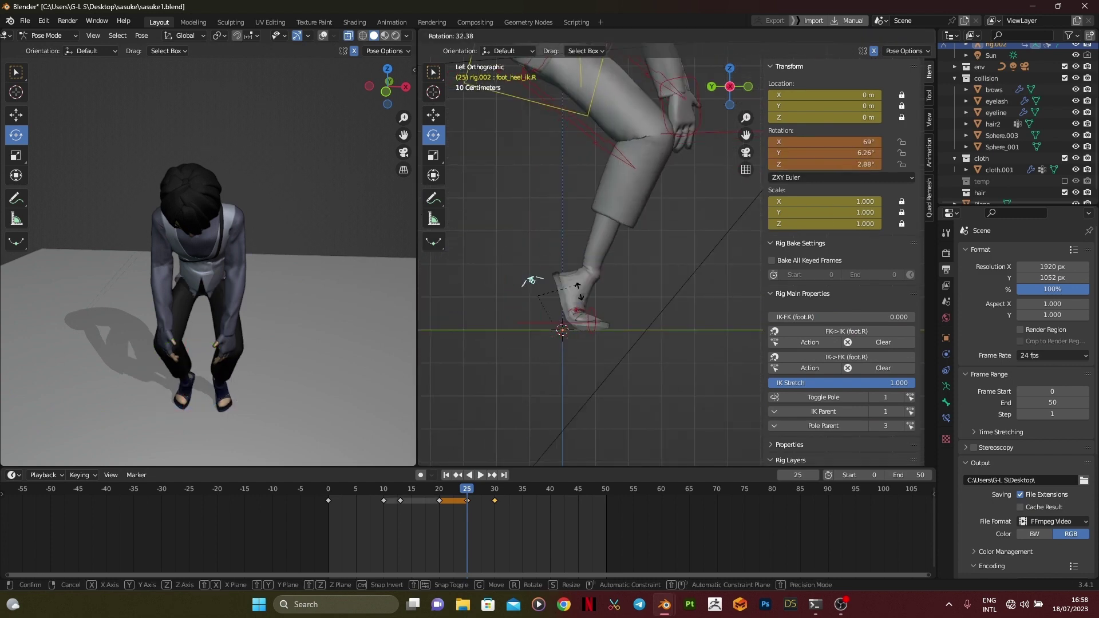
click(556, 250)
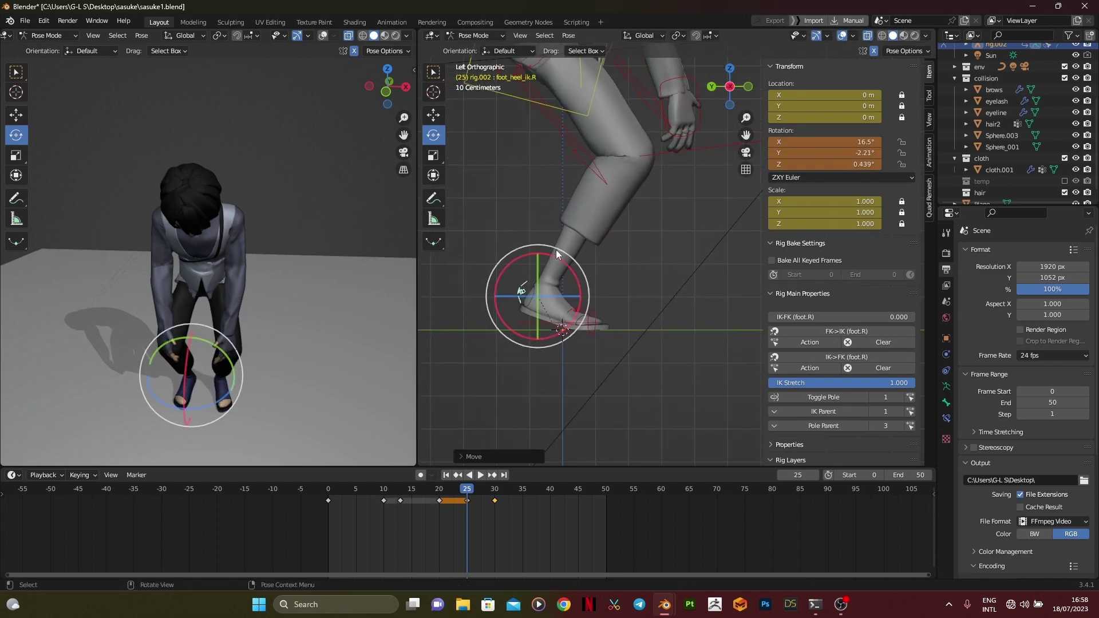
scroll(556, 250, down, 4)
key(a)
key(i)
- Frame the full jump and landing in the preview viewport and render the viewport animation
drag(389, 90, 309, 349)
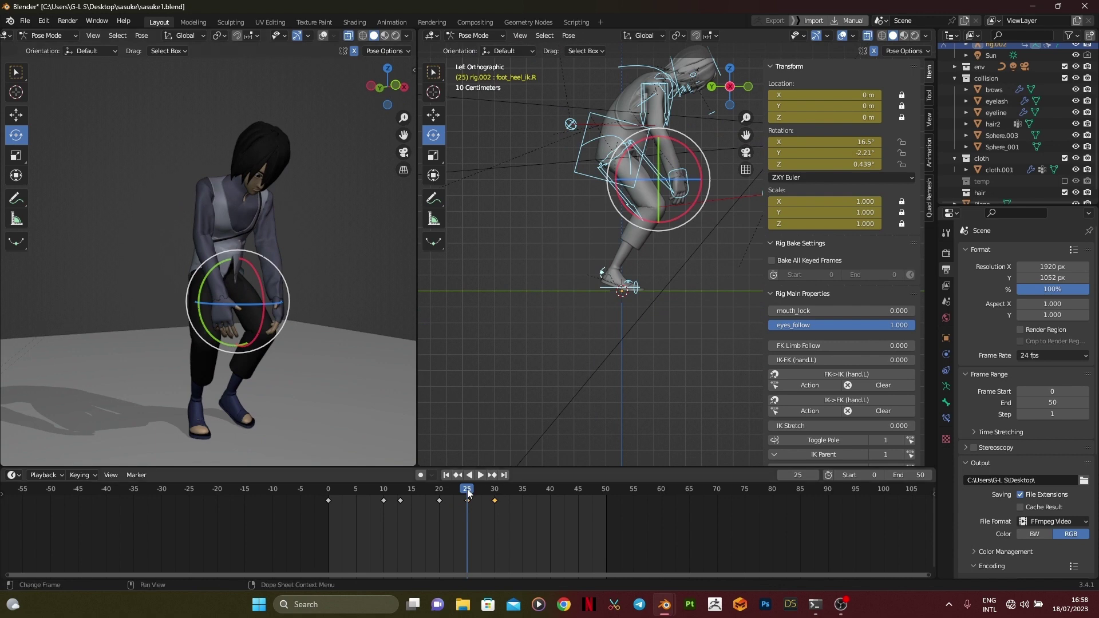
key(shift+ctrl+space)
drag(480, 514, 334, 326)
scroll(334, 333, down, 5)
middle_drag(334, 333, 320, 309)
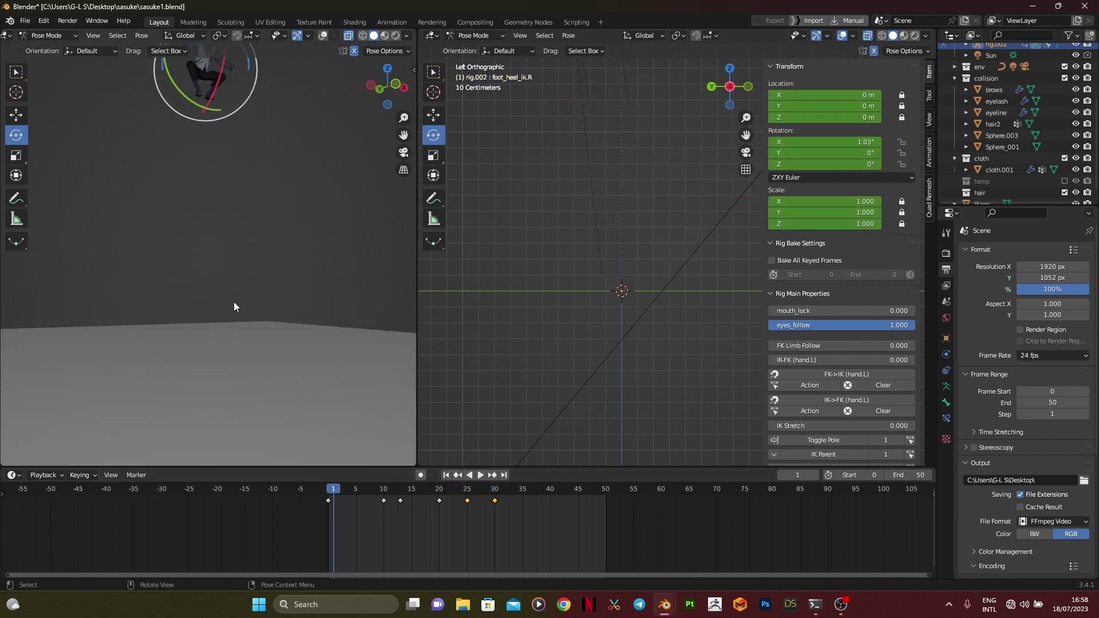
click(93, 36)
click(137, 275)
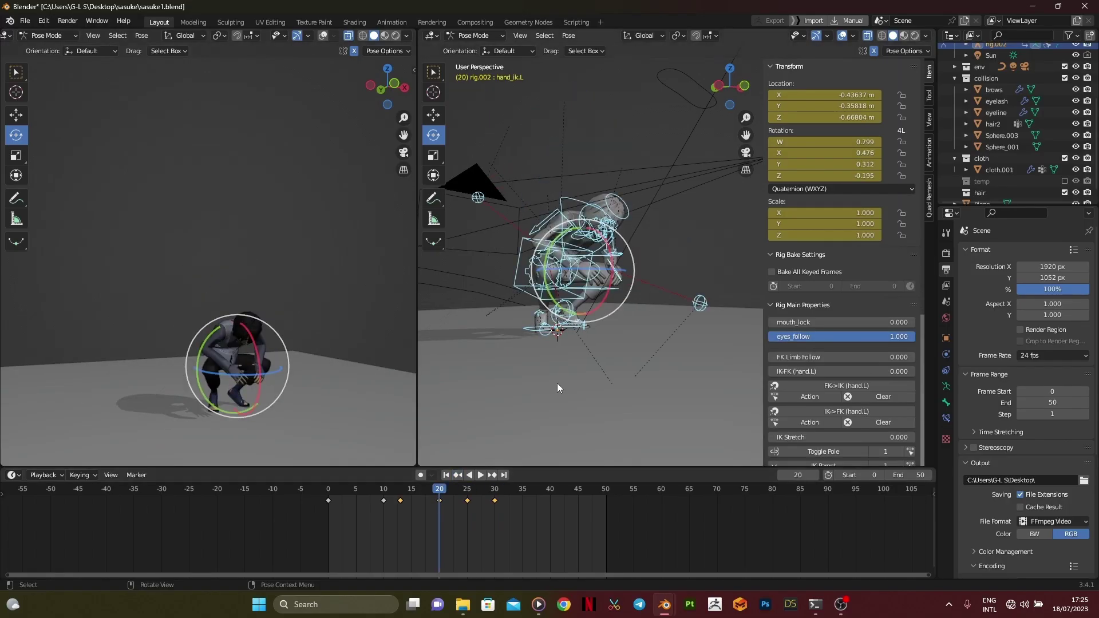
- Adjust the position of the right knee's pole target in the crouch at frame 13
middle_drag(558, 384, 582, 354)
click(458, 475)
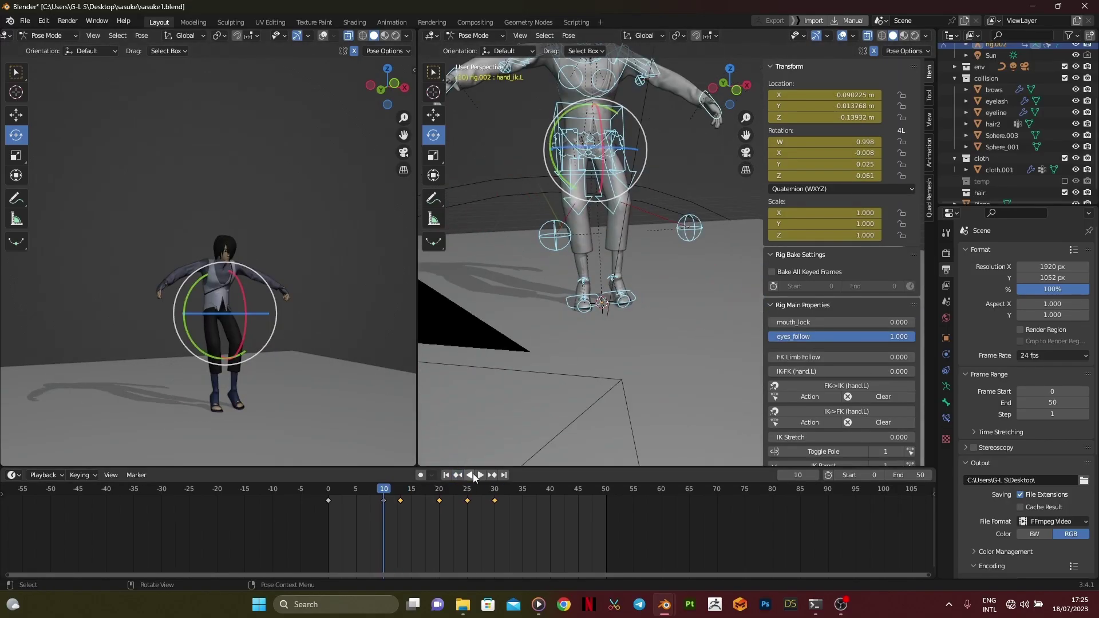
click(492, 475)
middle_drag(601, 315, 595, 325)
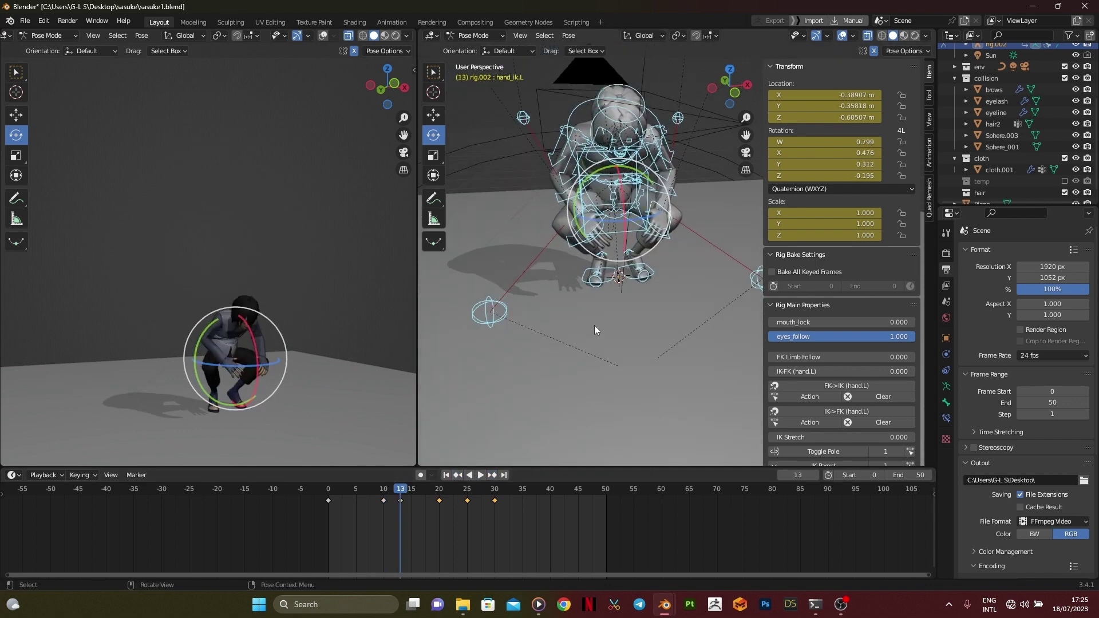
click(502, 317)
key(g)
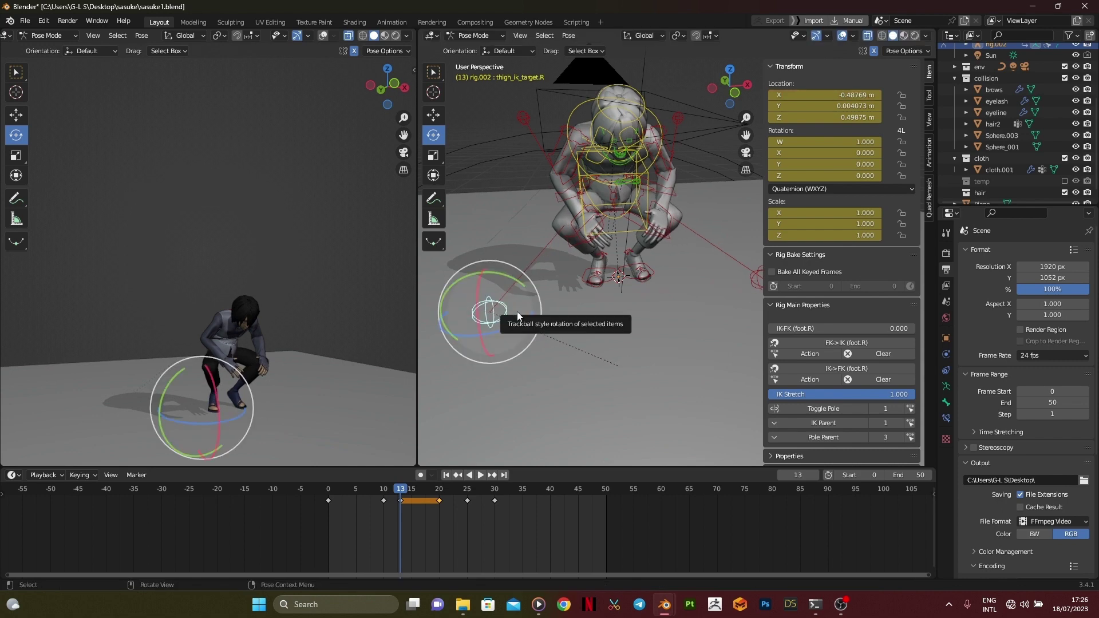
click(518, 311)
- Adjust the right foot control's rotation about local Z at frame 13 and keyframe the whole rig
click(608, 290)
key(r)
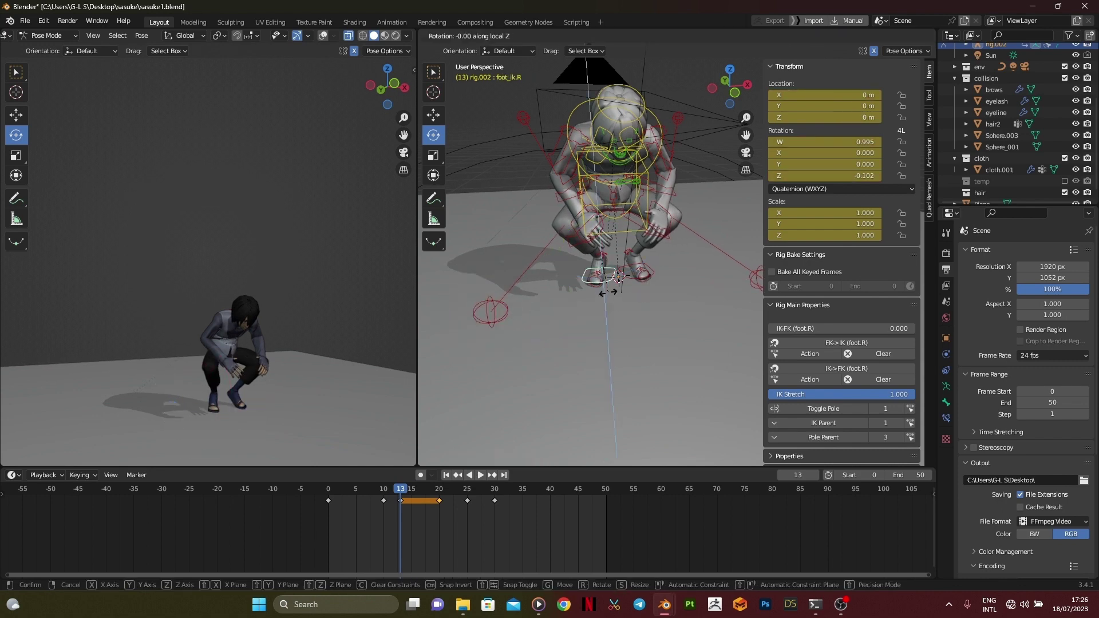
click(608, 292)
key(a)
key(i)
- Rotate the right foot control to a quaternion Z of -0.100 at frame 20 and keyframe the whole rig
click(495, 475)
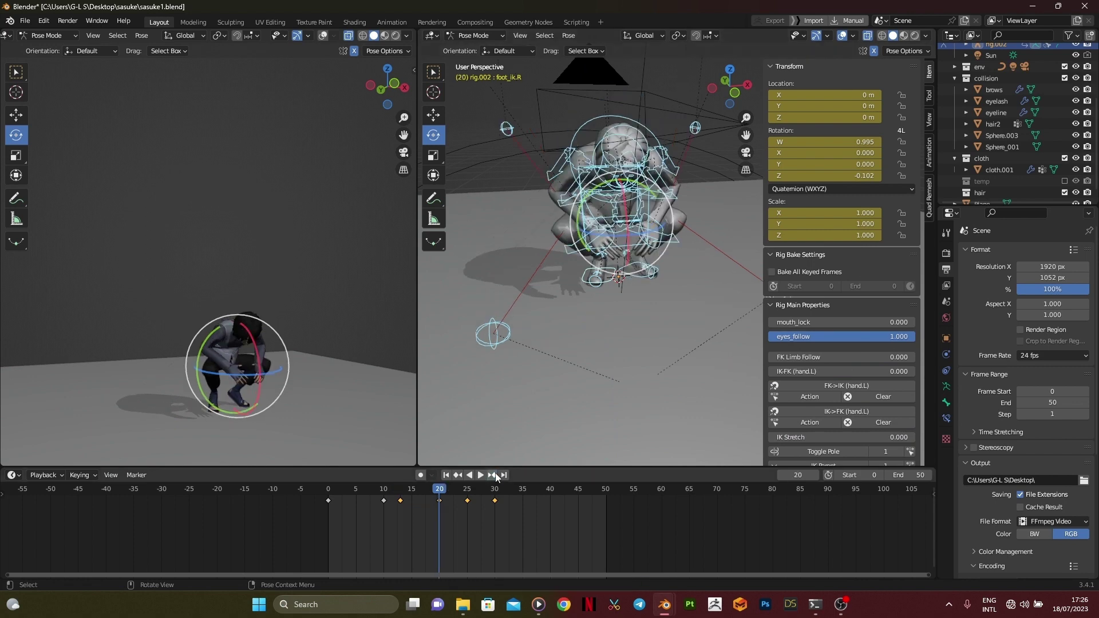
click(608, 288)
key(r)
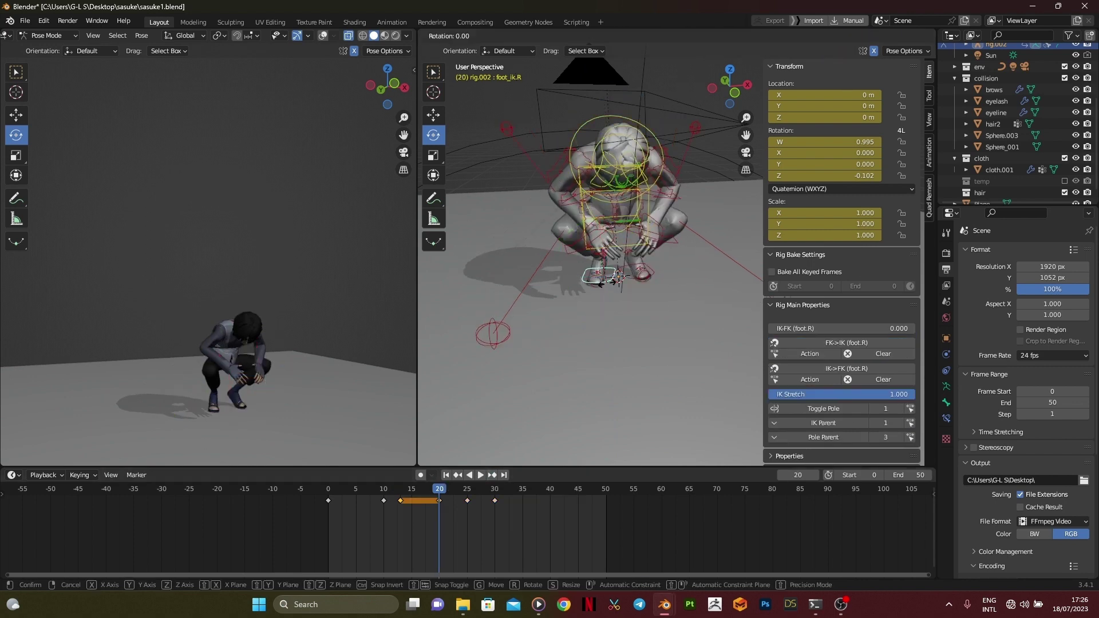
click(618, 278)
key(a)
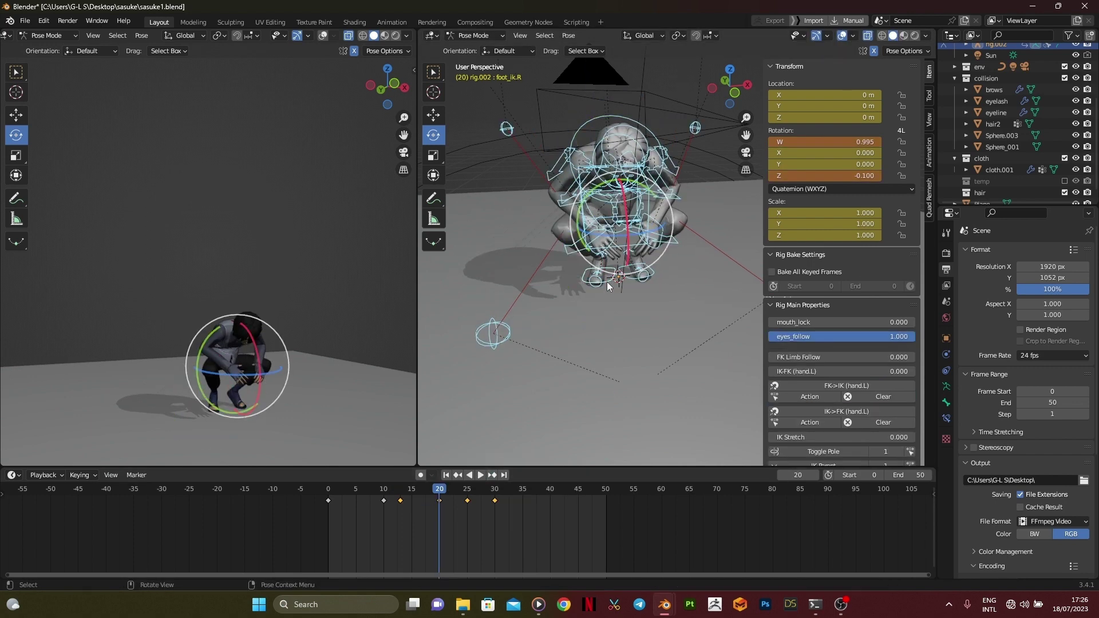
key(i)
key(a)
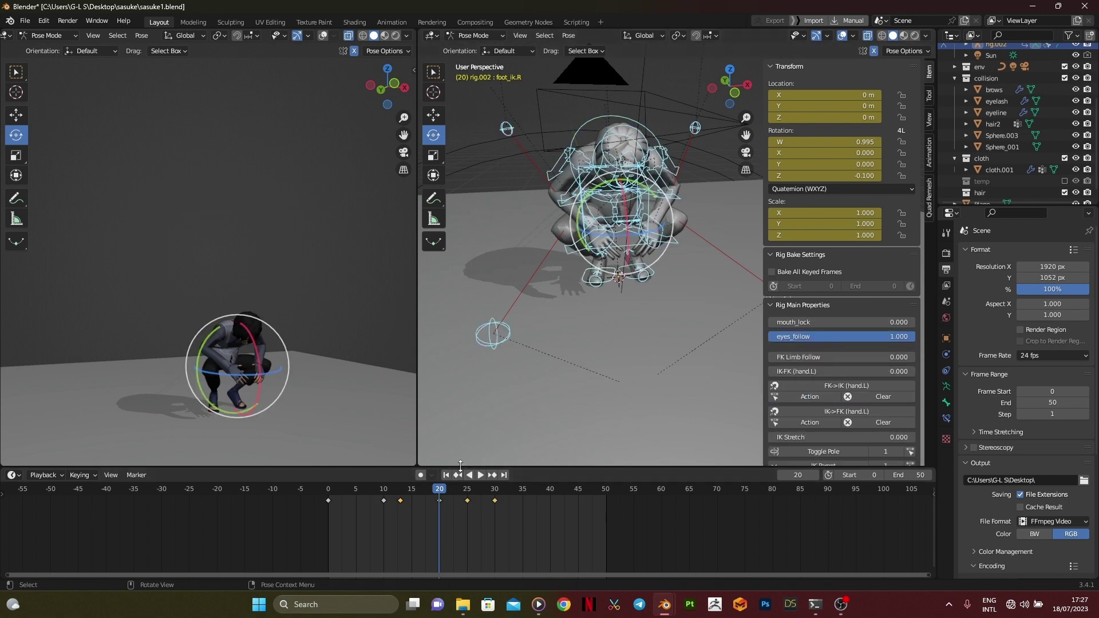
- Compare the poses at keyframes 13, 20 and 25 in the left side view
click(492, 476)
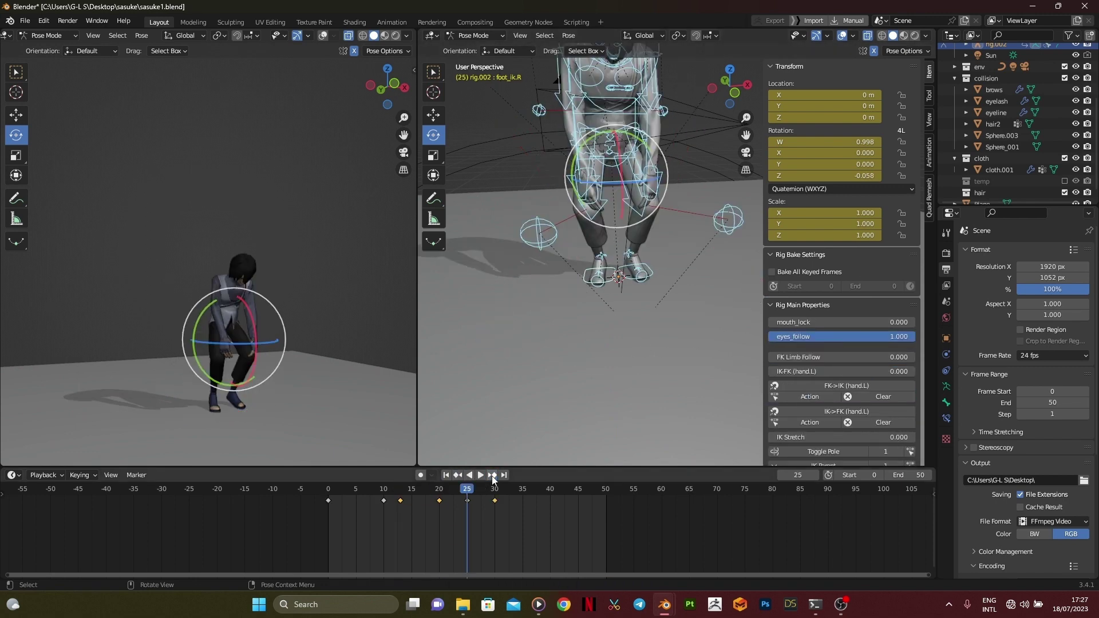
click(461, 475)
middle_drag(626, 364, 722, 349)
click(731, 88)
shift+middle_drag(627, 315, 668, 321)
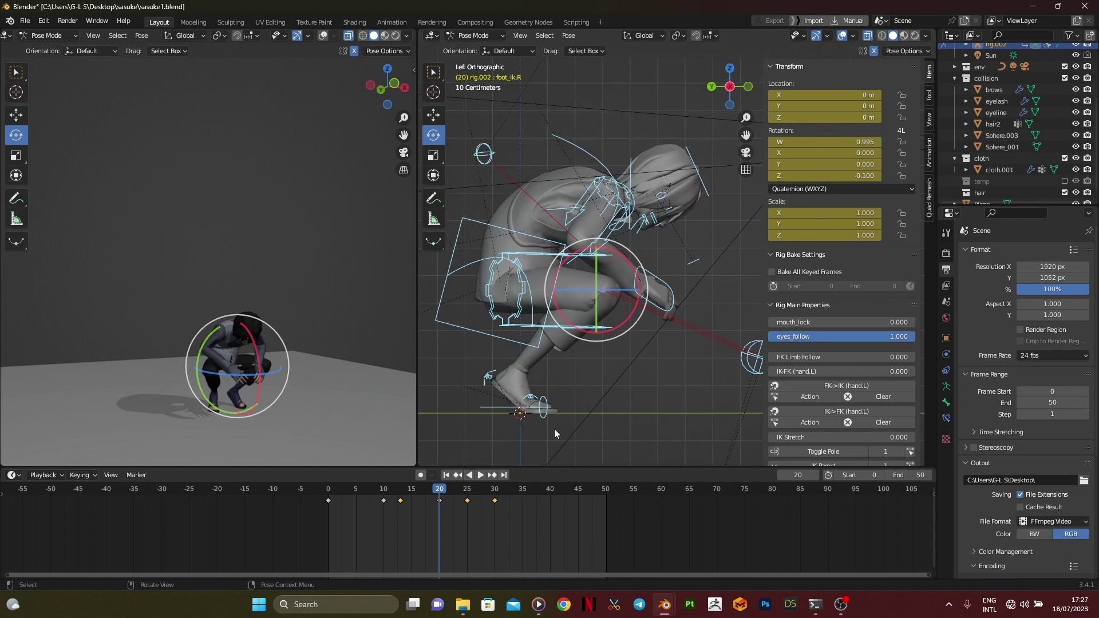
click(458, 476)
click(458, 476)
click(493, 475)
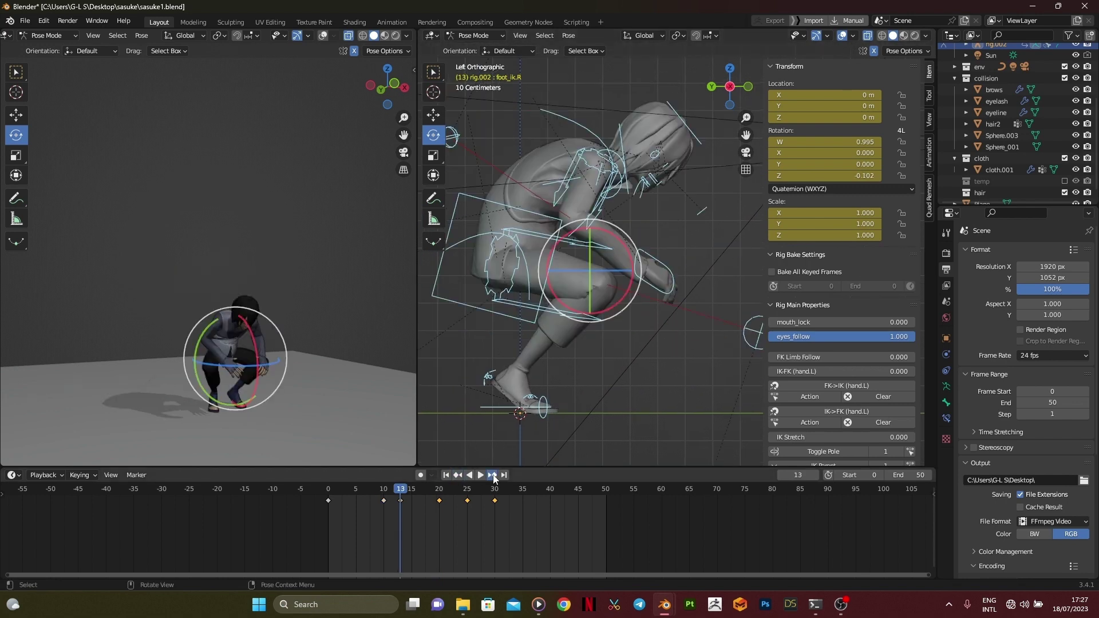
click(492, 475)
key(g)
right_click(593, 402)
- Move the right hand control back and down at frame 20 to Y -0.30201 m, Z -0.70132 m, and keyframe the whole rig
click(690, 300)
key(g)
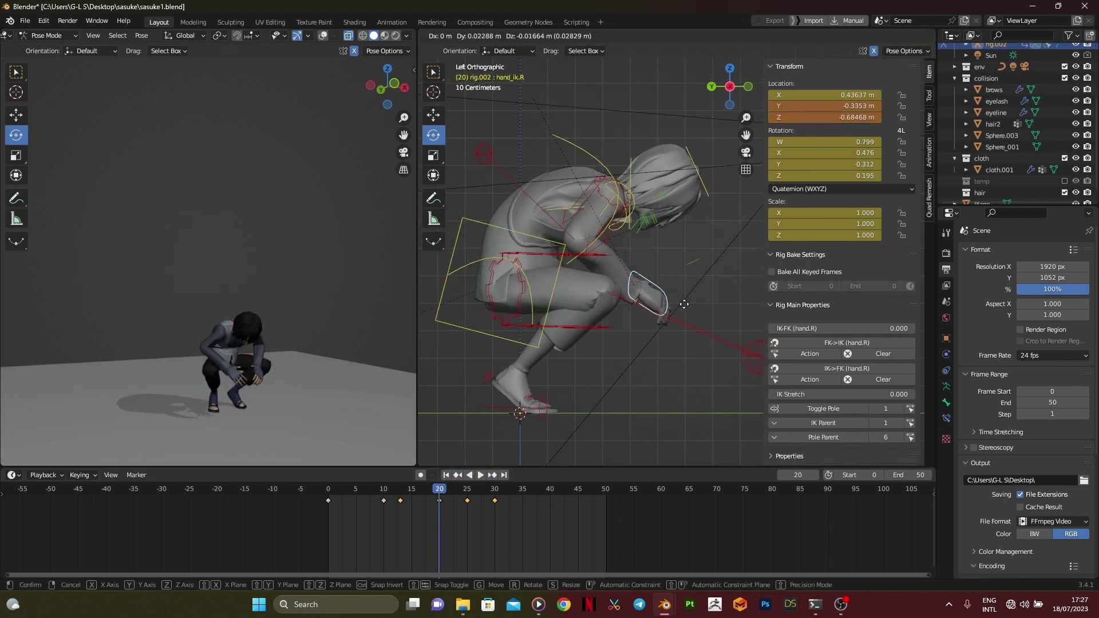
click(676, 309)
key(a)
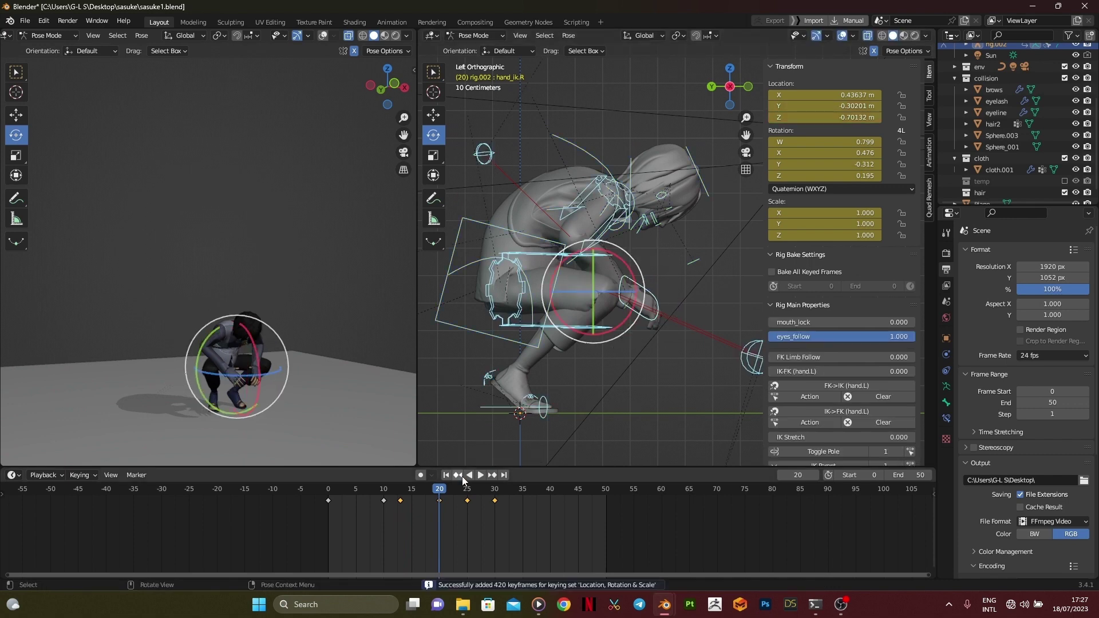
click(458, 475)
click(492, 476)
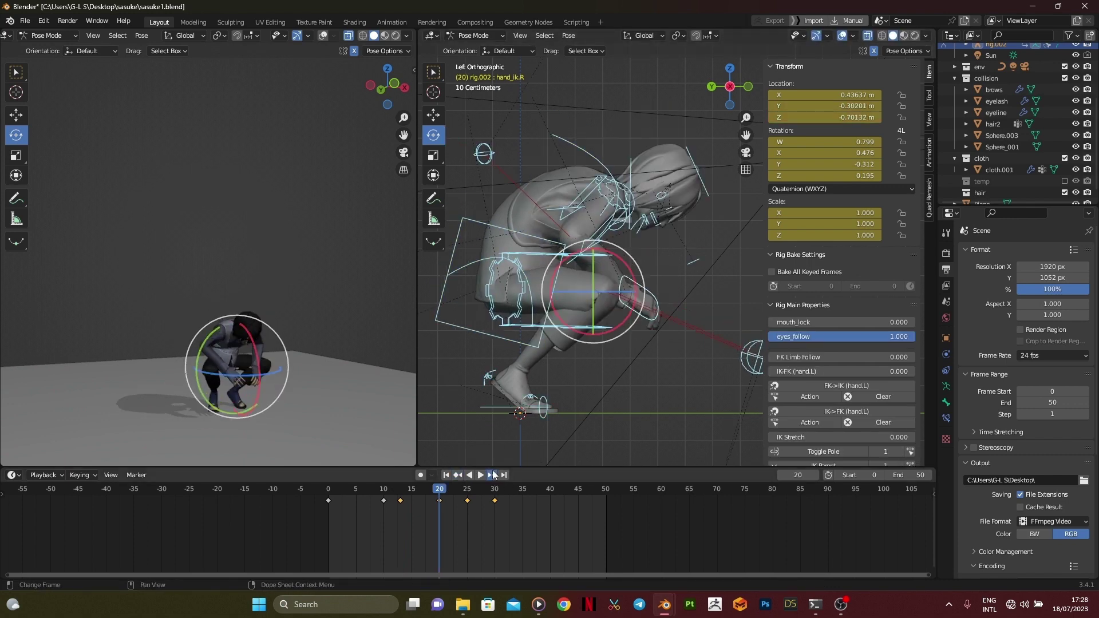
- Shift the torso control of the standing pose at frame 30 to Y -0.007489 m
click(493, 475)
click(493, 475)
click(319, 367)
middle_drag(318, 367, 314, 328)
shift+middle_drag(567, 335, 542, 446)
shift+middle_drag(556, 312, 561, 448)
key(a)
shift+middle_drag(513, 252, 547, 252)
scroll(558, 269, down, 1)
click(588, 310)
key(g)
key(y)
click(584, 328)
- Nudge the torso control further along Y at frame 30, to about -0.0165 m
scroll(580, 339, down, 3)
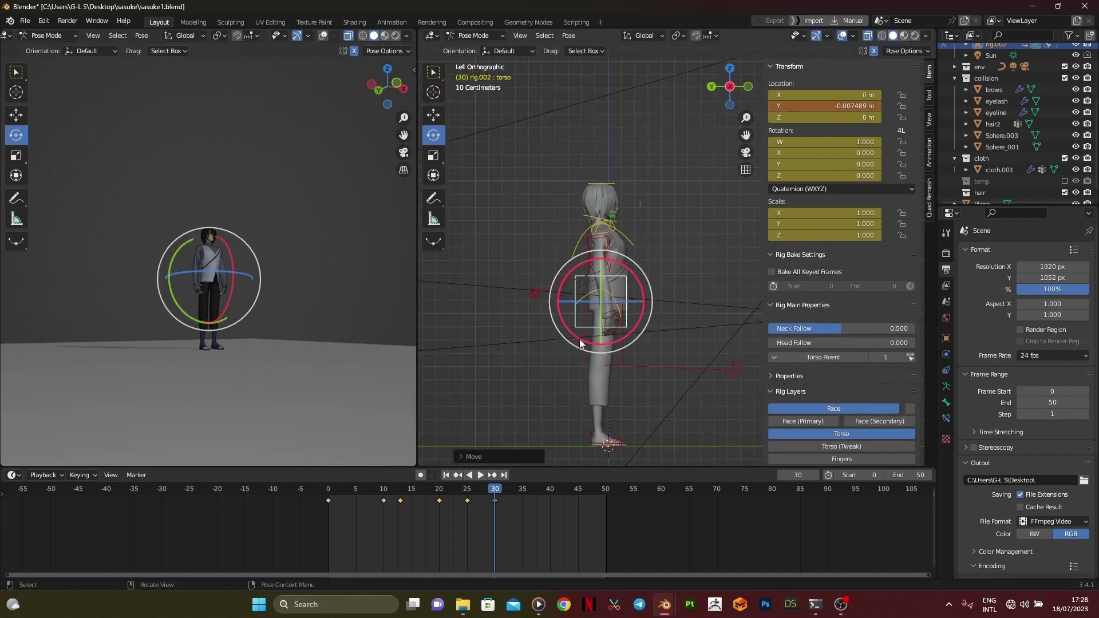
scroll(580, 339, up, 2)
key(g)
key(x)
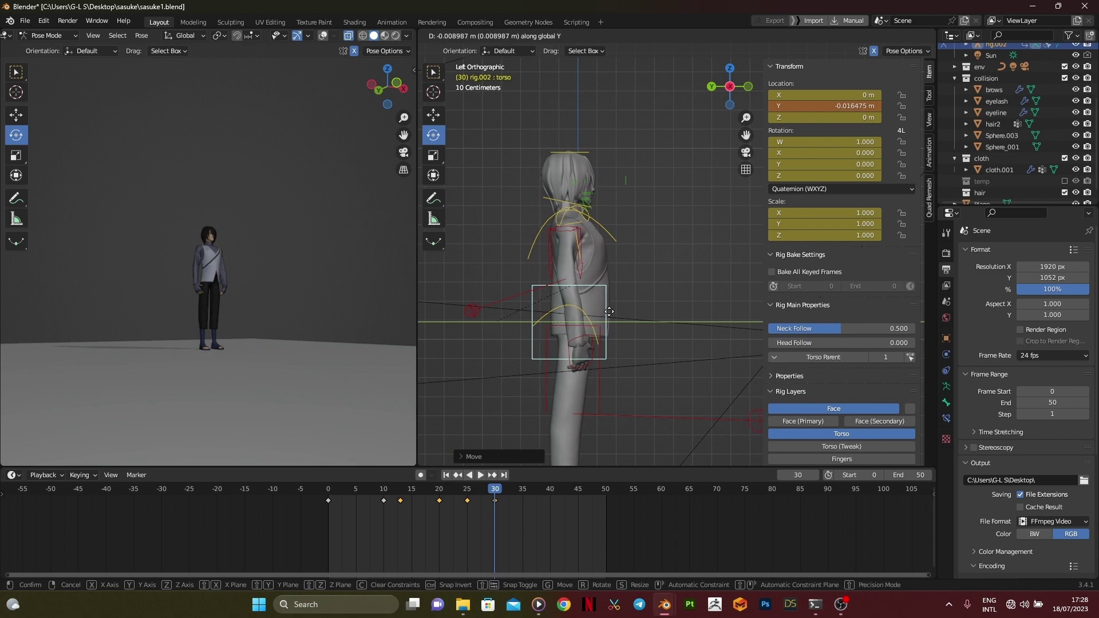
click(609, 312)
scroll(613, 252, up, 2)
drag(562, 265, 622, 269)
- Keyframe the whole rig with the shifted torso at frame 30
middle_drag(667, 265, 563, 283)
click(668, 168)
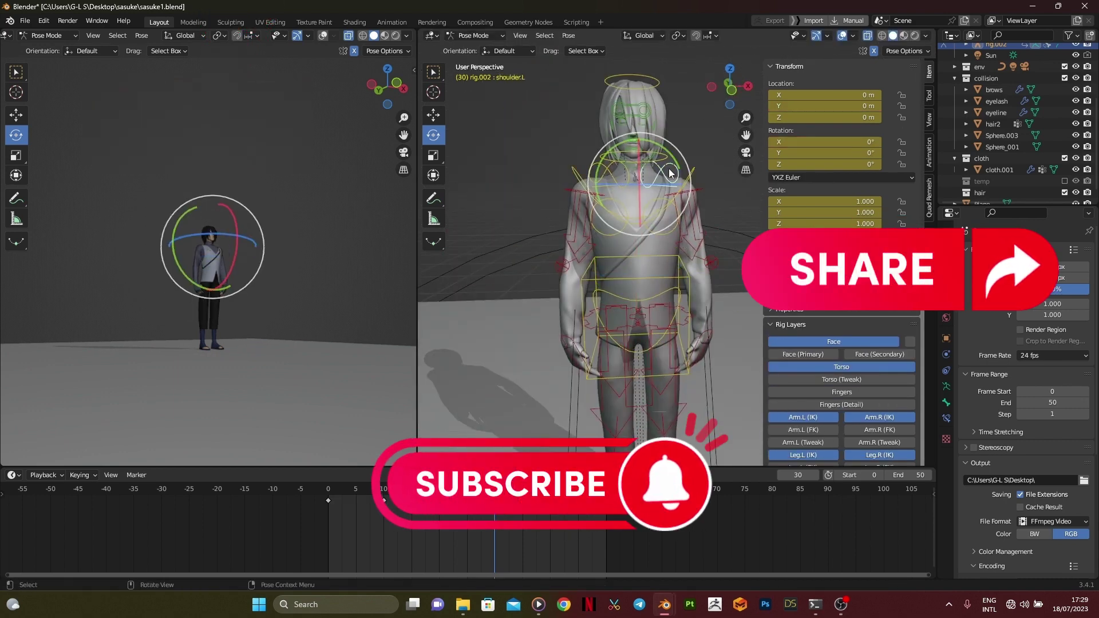
key(a)
key(i)
- Render the viewport animation of the finished landing and rise for frames 0 to 50
click(353, 316)
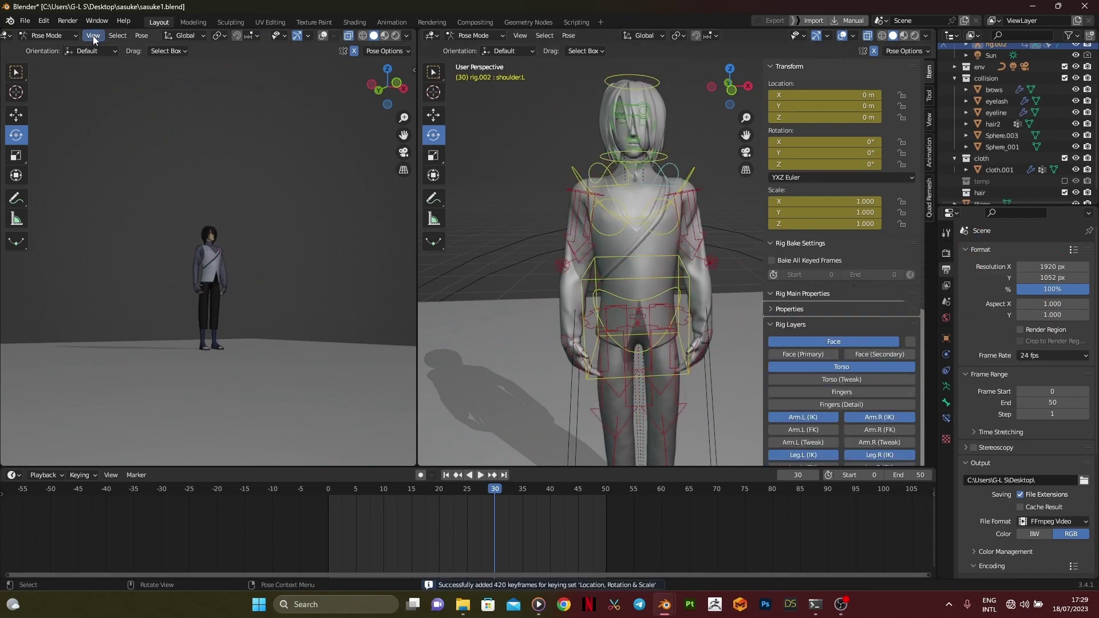
click(93, 36)
click(162, 266)
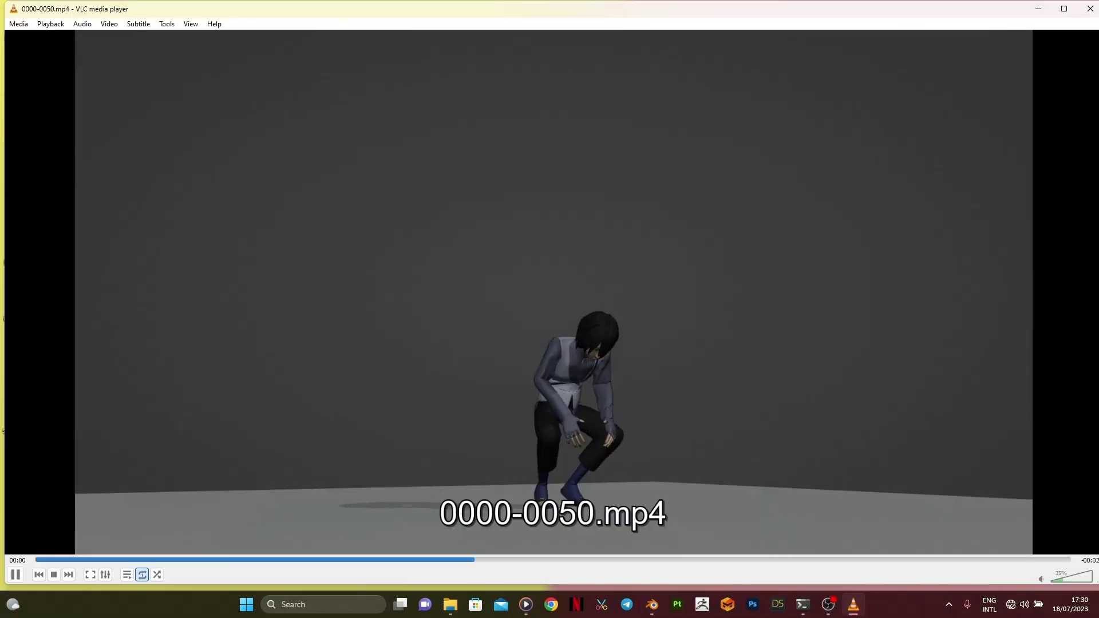